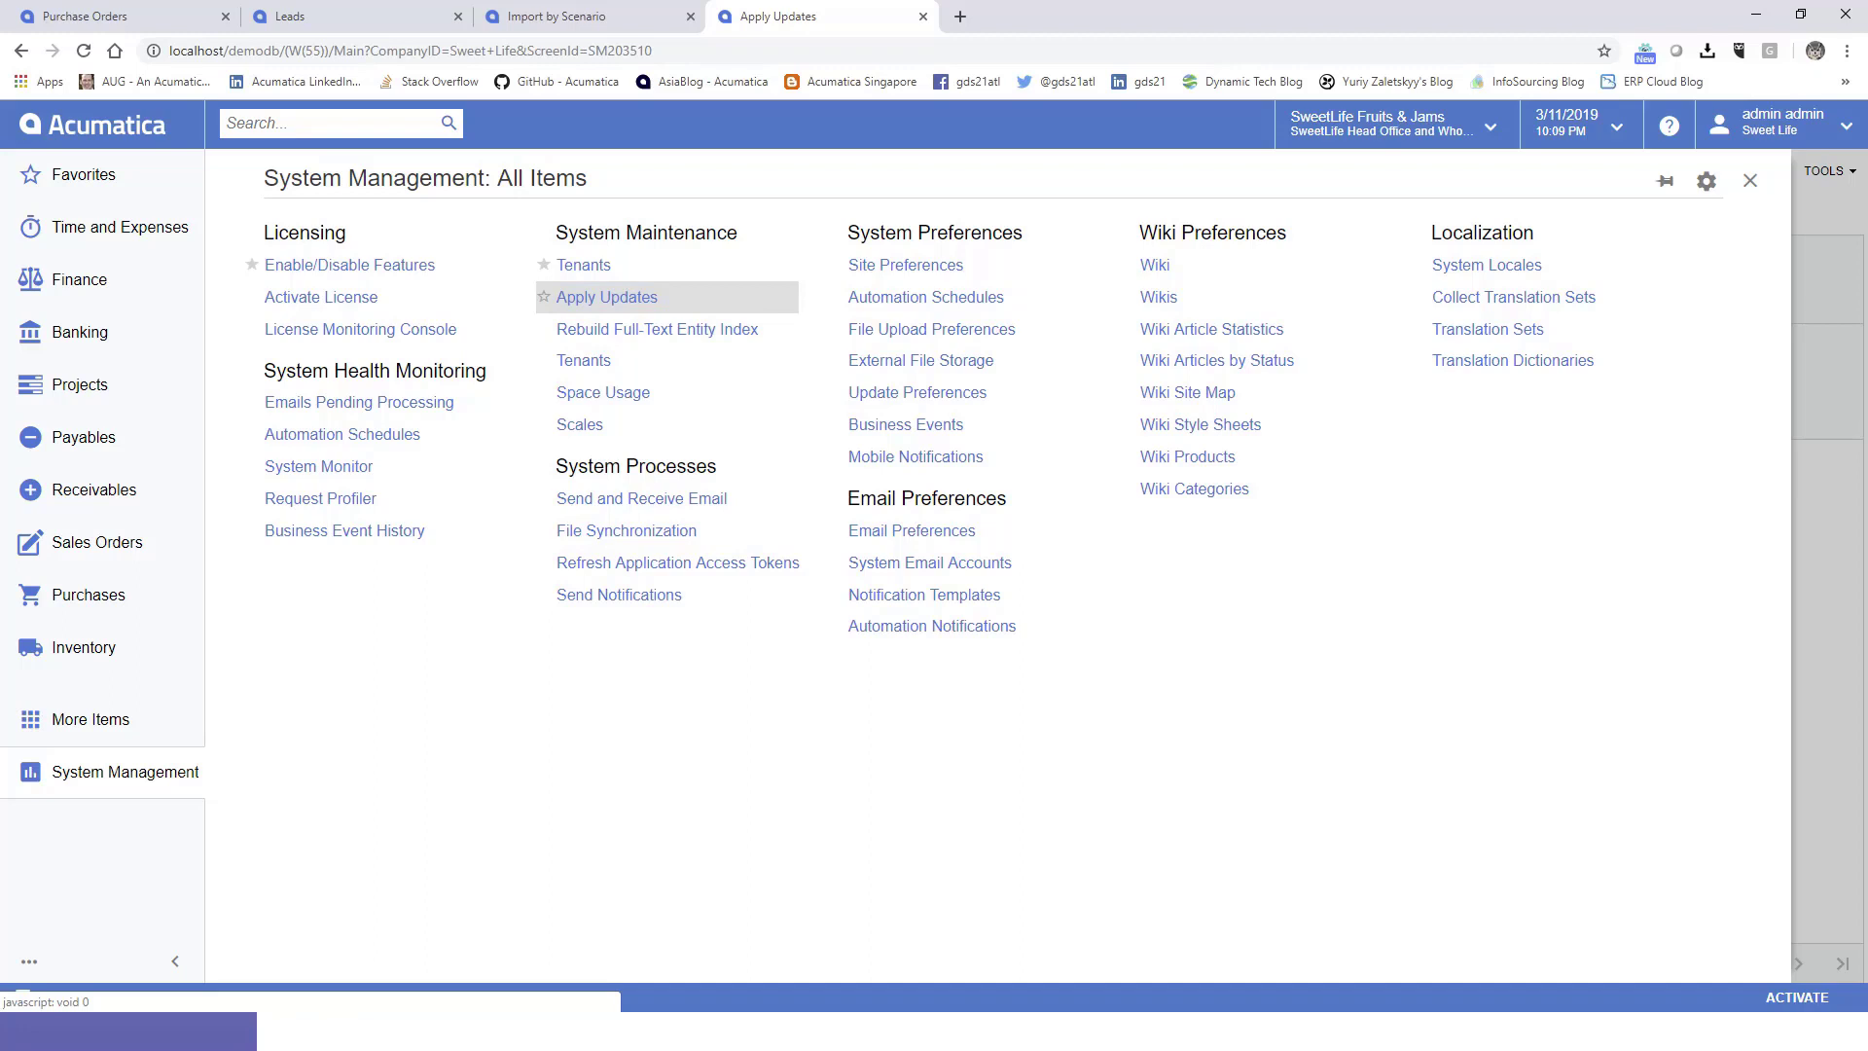
# Step: Schedule a lockout of all sites from Apply Updates for 3/11/2019 at 10:09 PM with the reason Maintenance
pyautogui.click(606, 297)
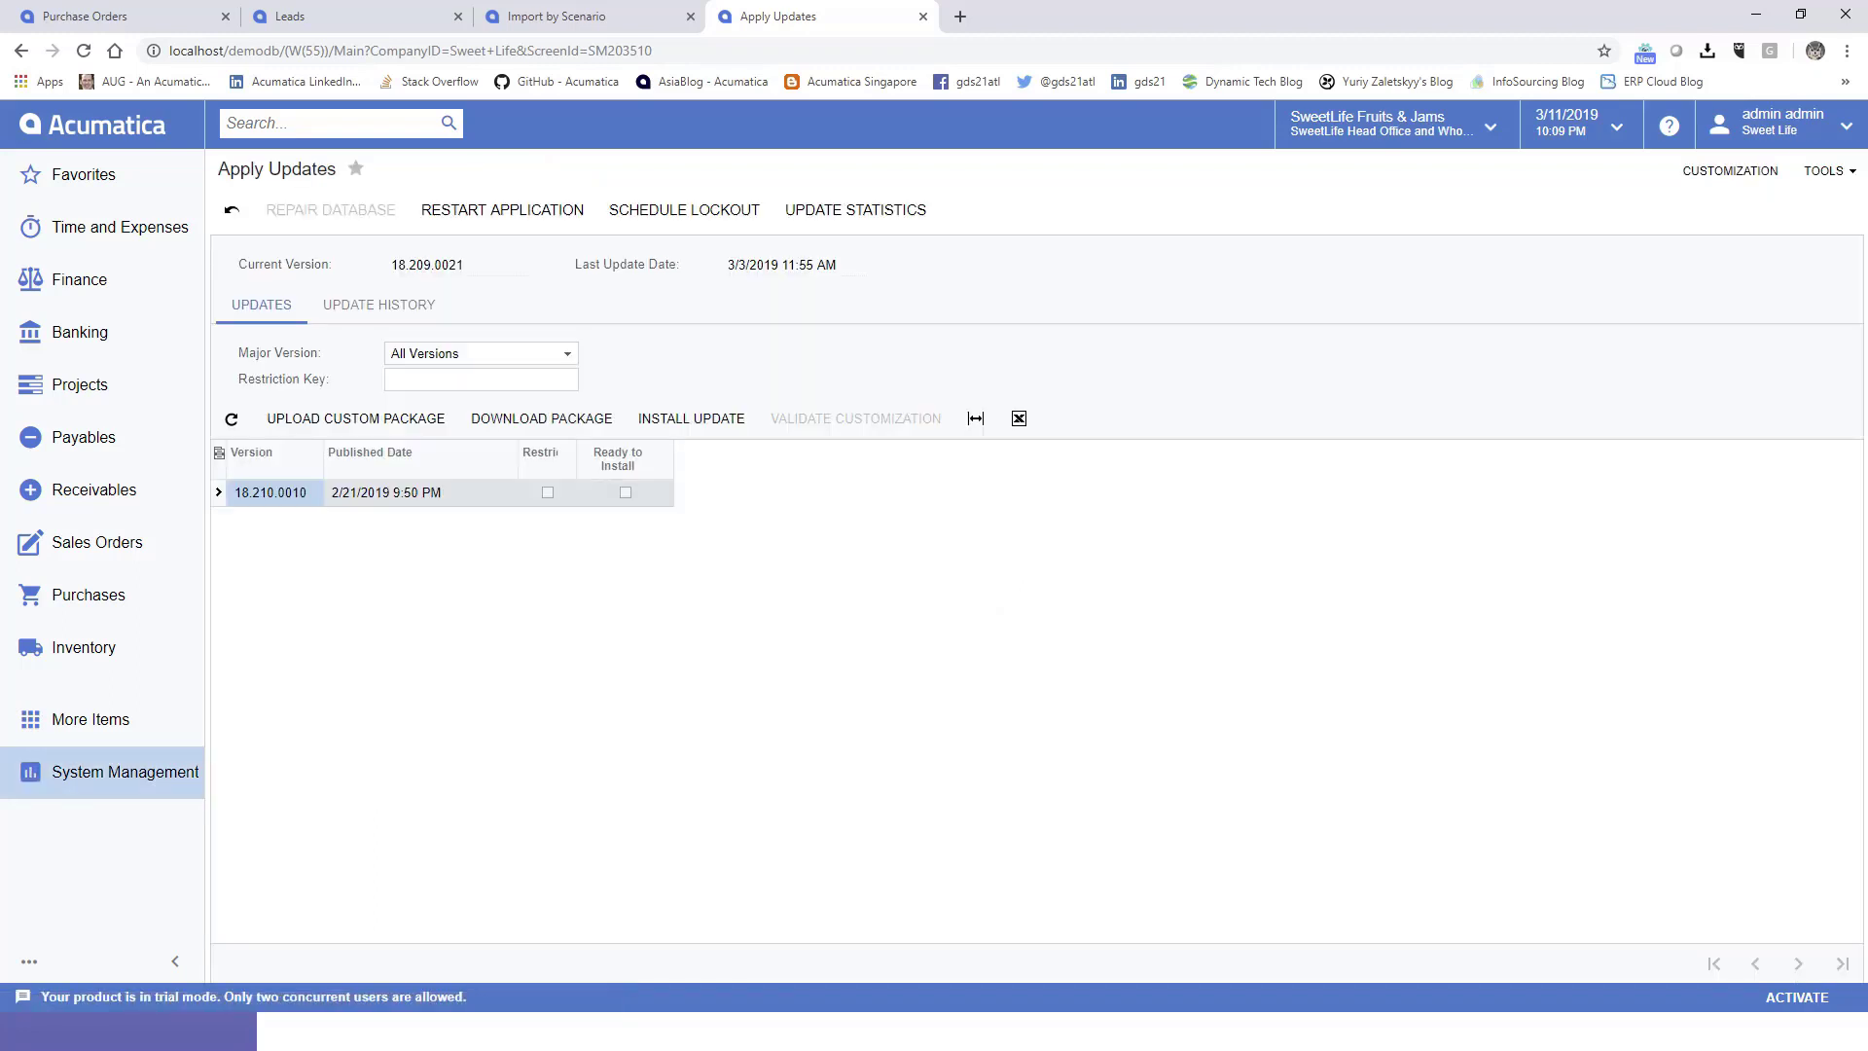
pyautogui.click(684, 210)
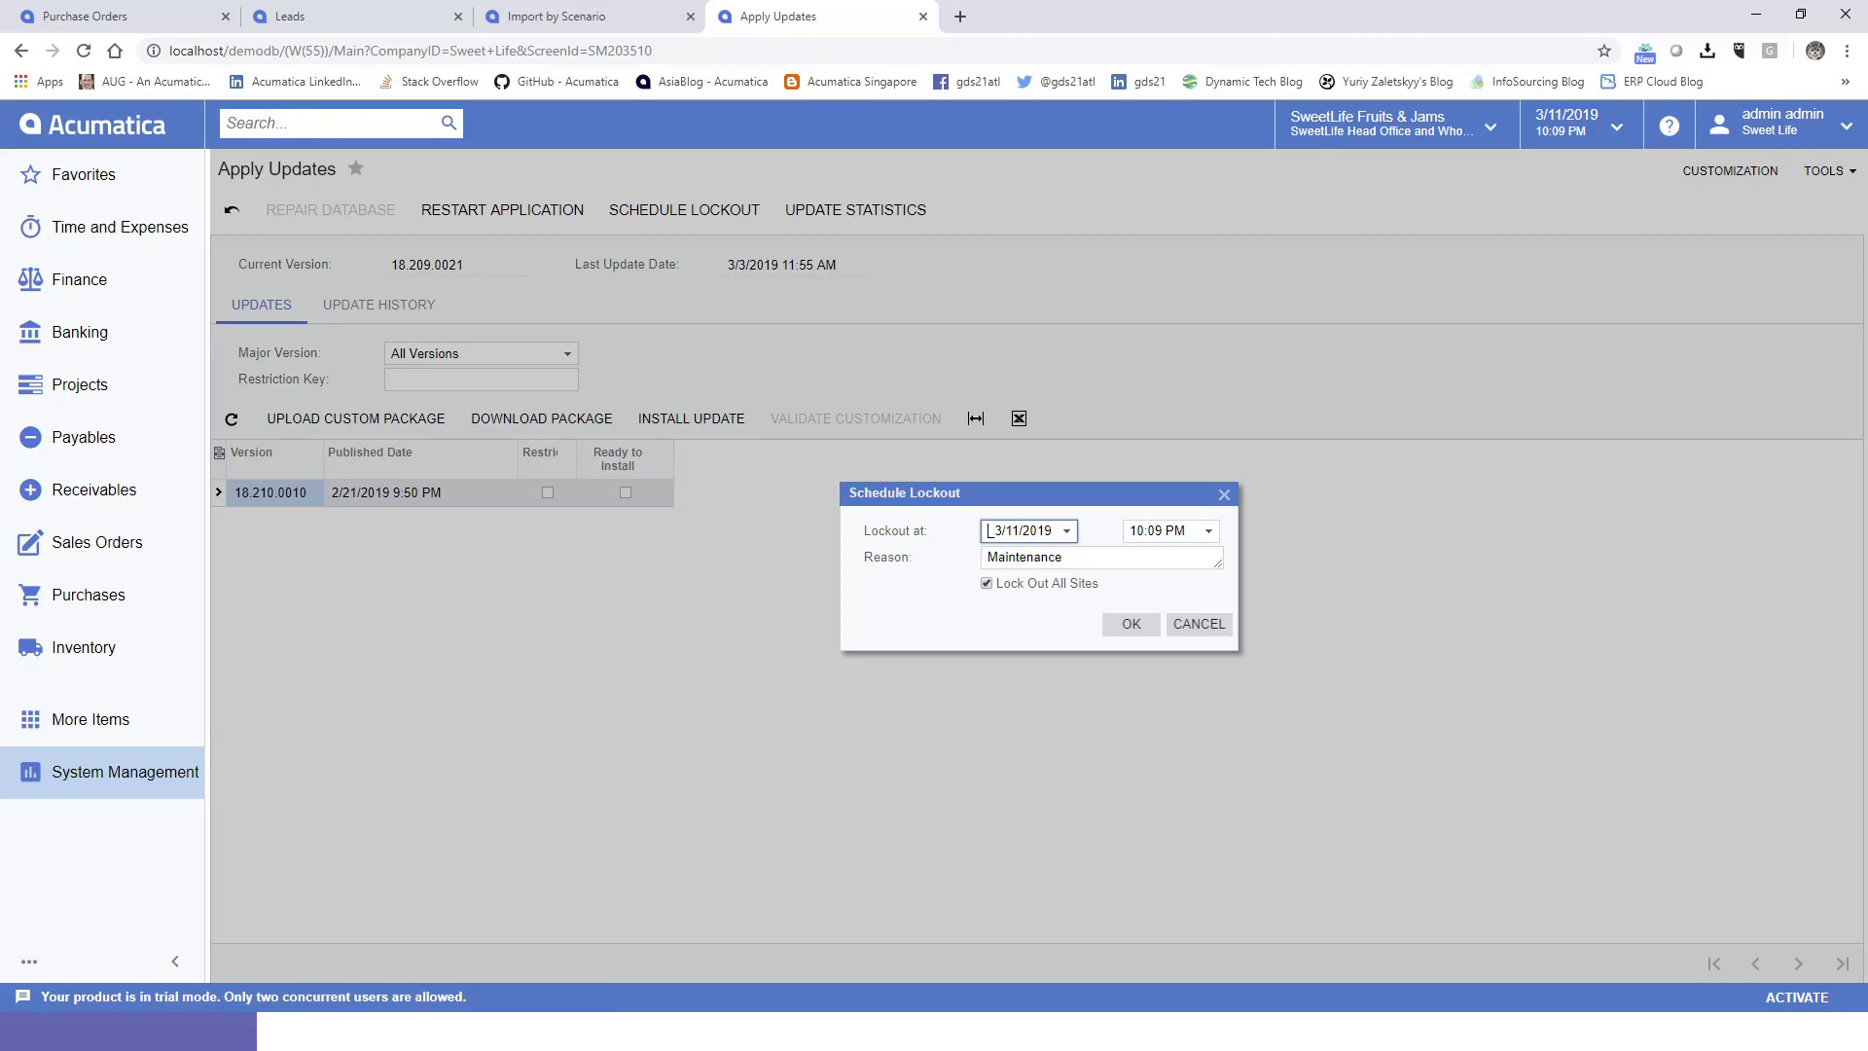
pyautogui.click(1131, 623)
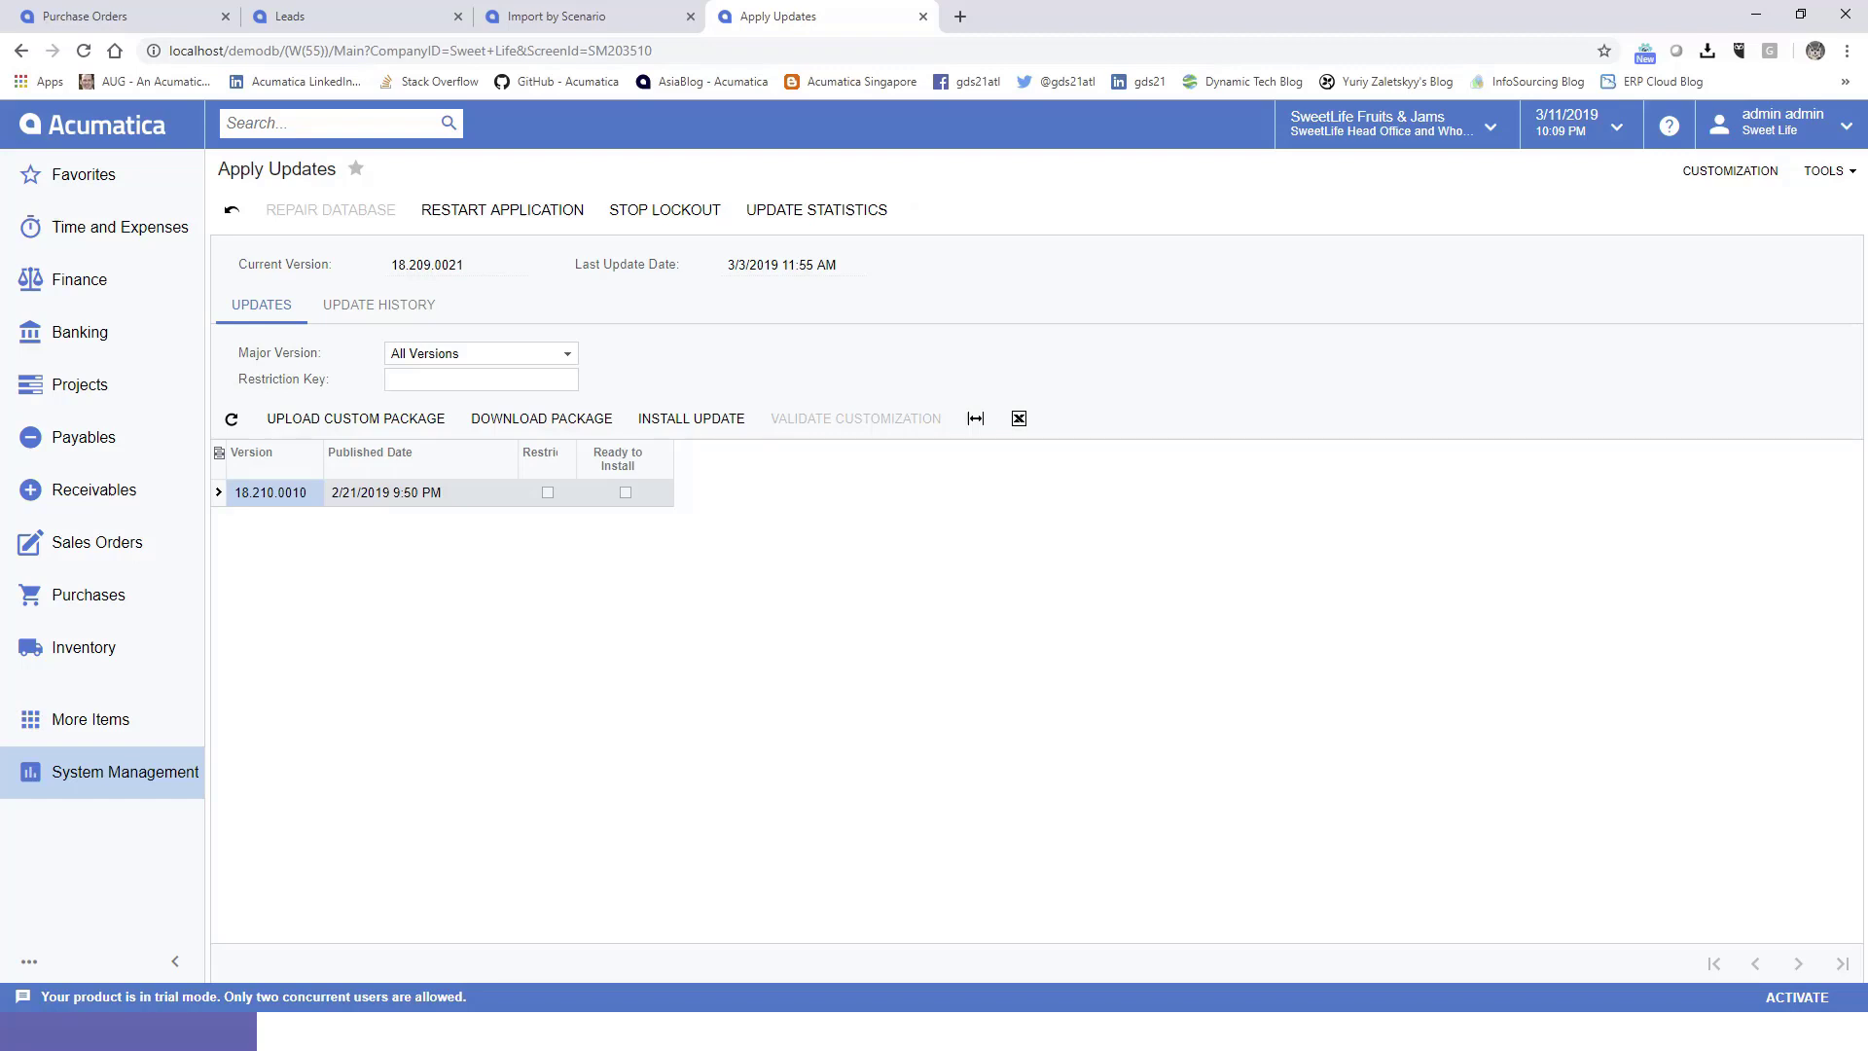
# Step: Create a full snapshot of the Sweet Life tenant with the description "pre-lead import"
pyautogui.click(129, 773)
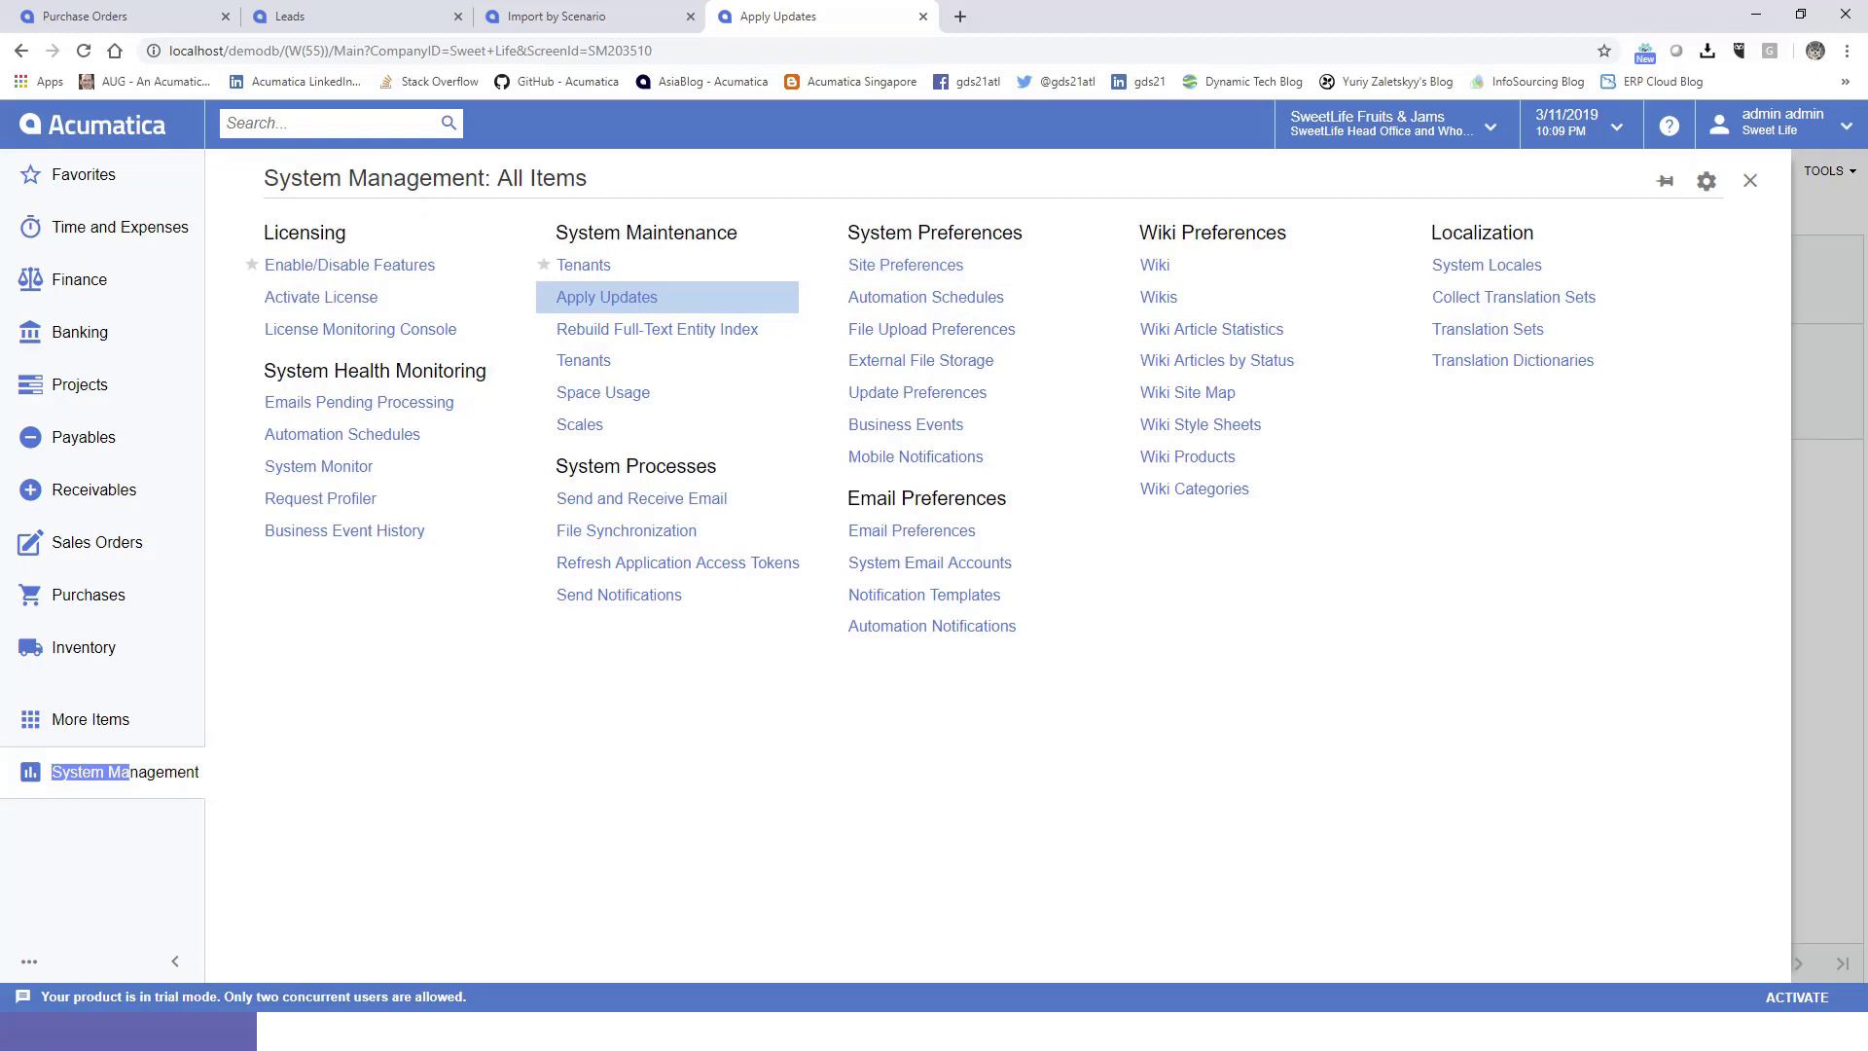
pyautogui.click(584, 265)
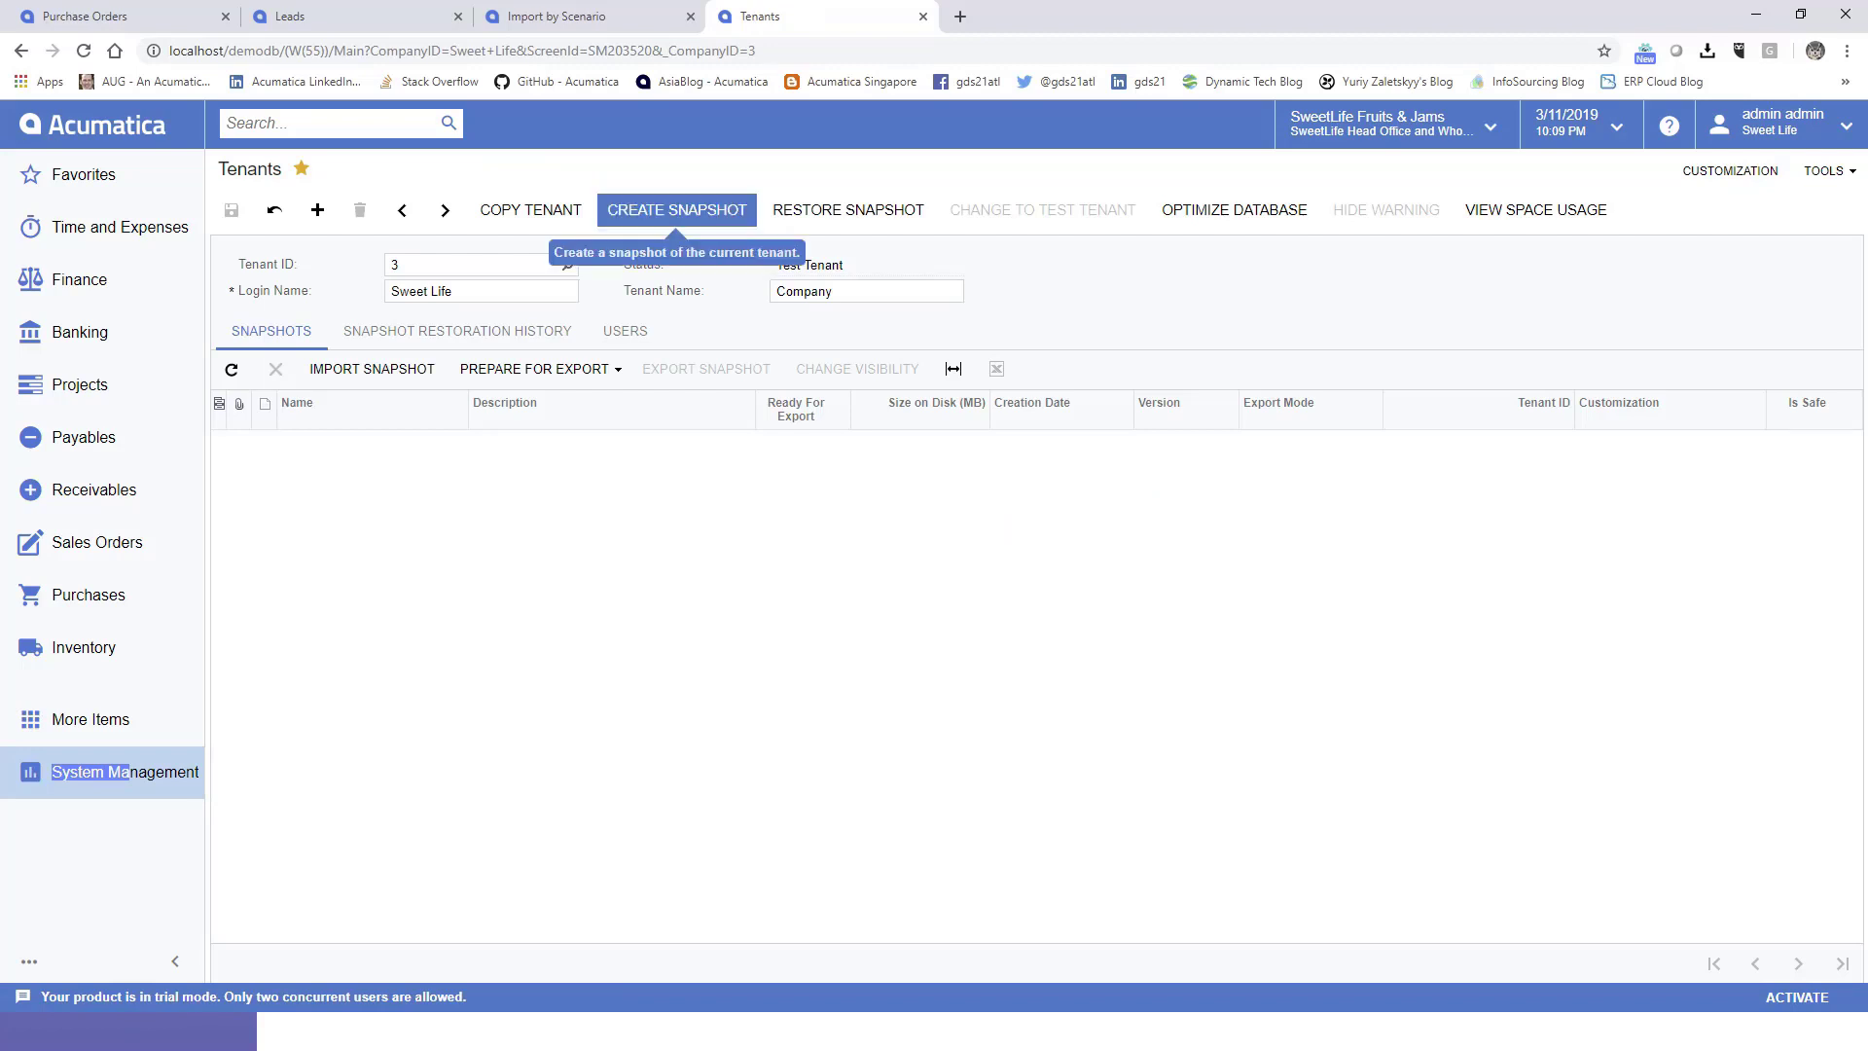
pyautogui.click(676, 210)
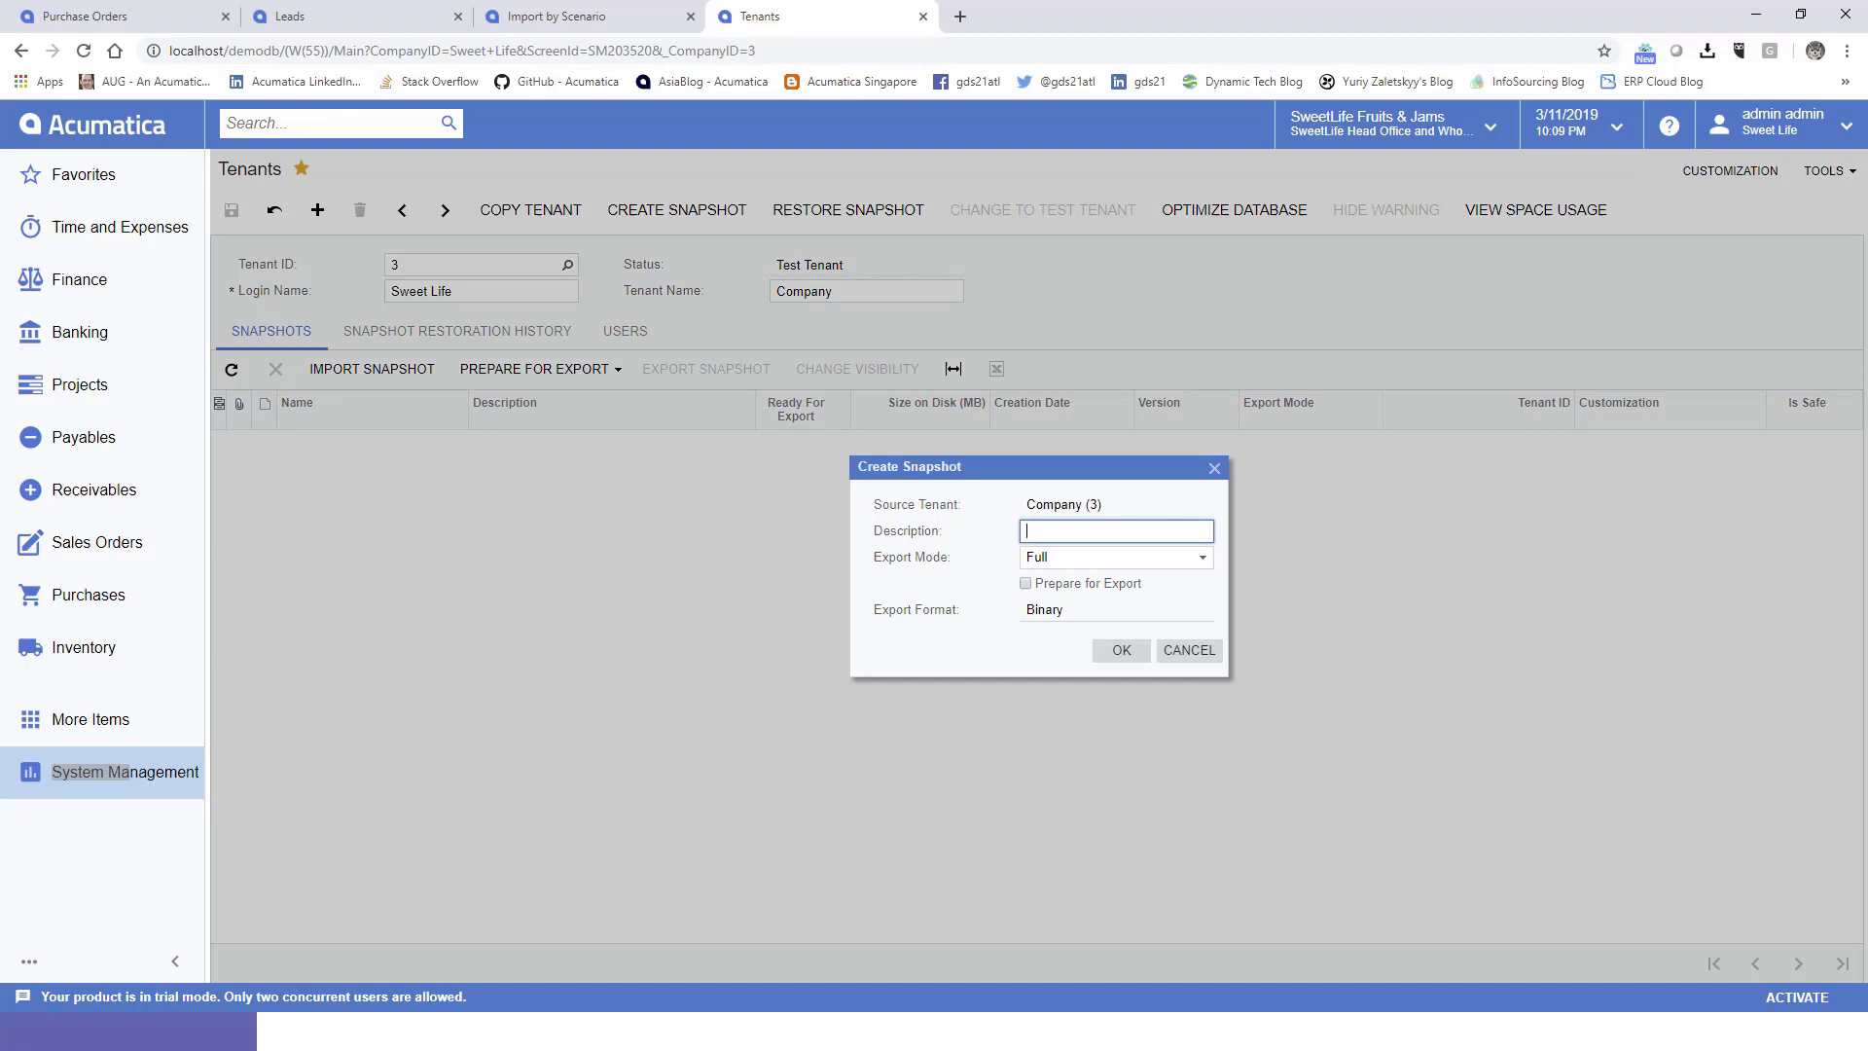
pyautogui.write('pre-lead import')
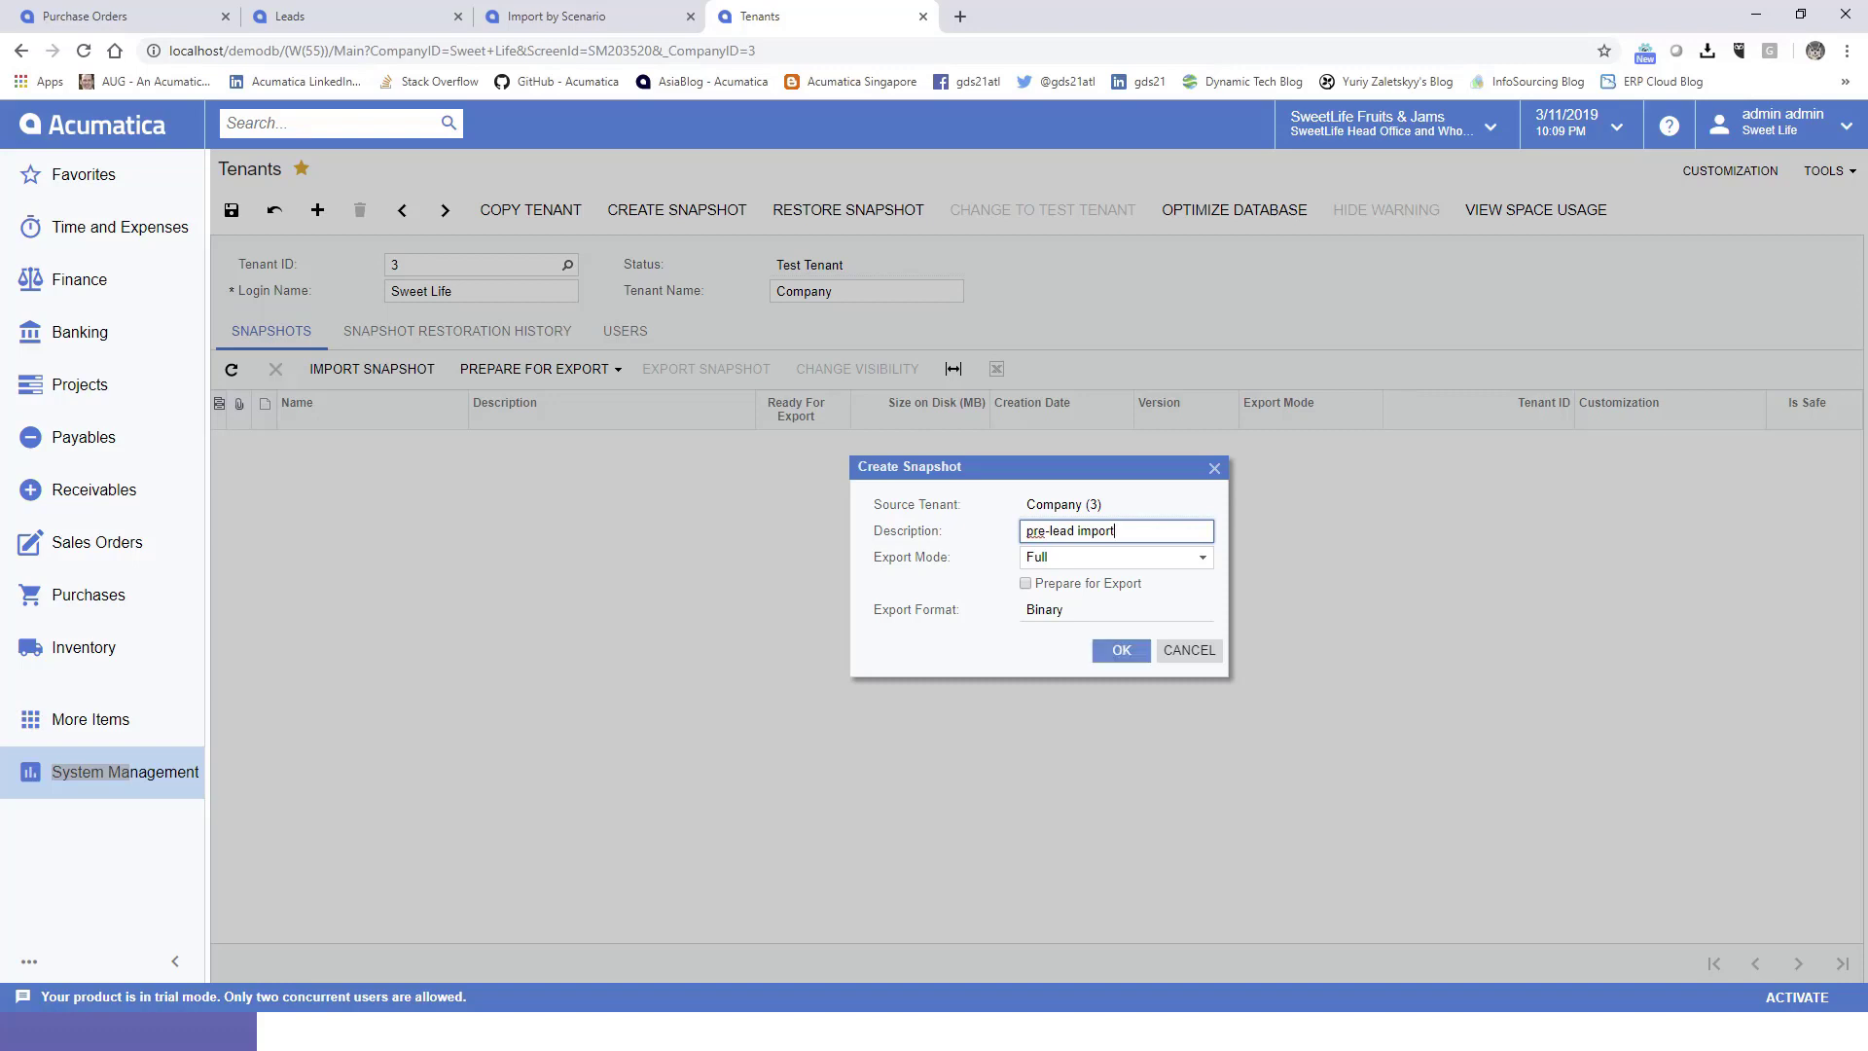
pyautogui.click(1122, 650)
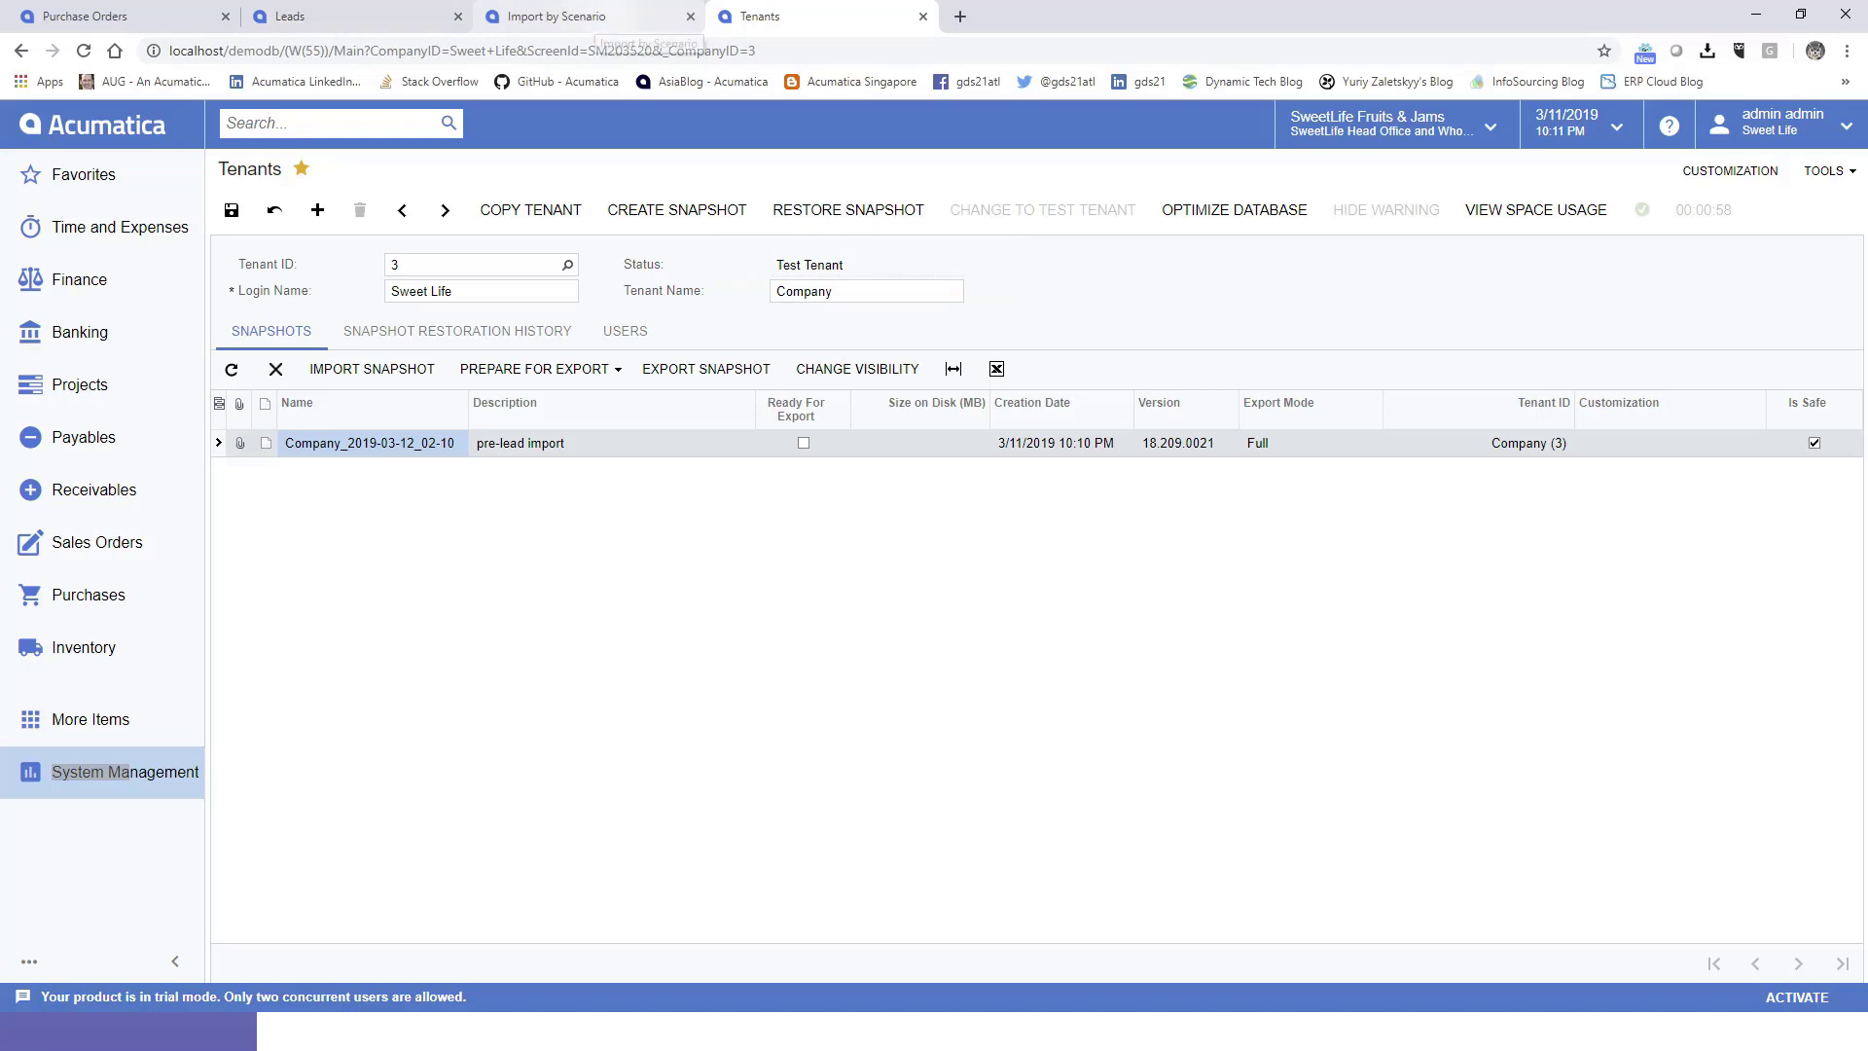
# Step: Download the file used by the Import Leads from Excel scenario, then open Leads.xlsx in Excel with its content enabled
pyautogui.click(574, 17)
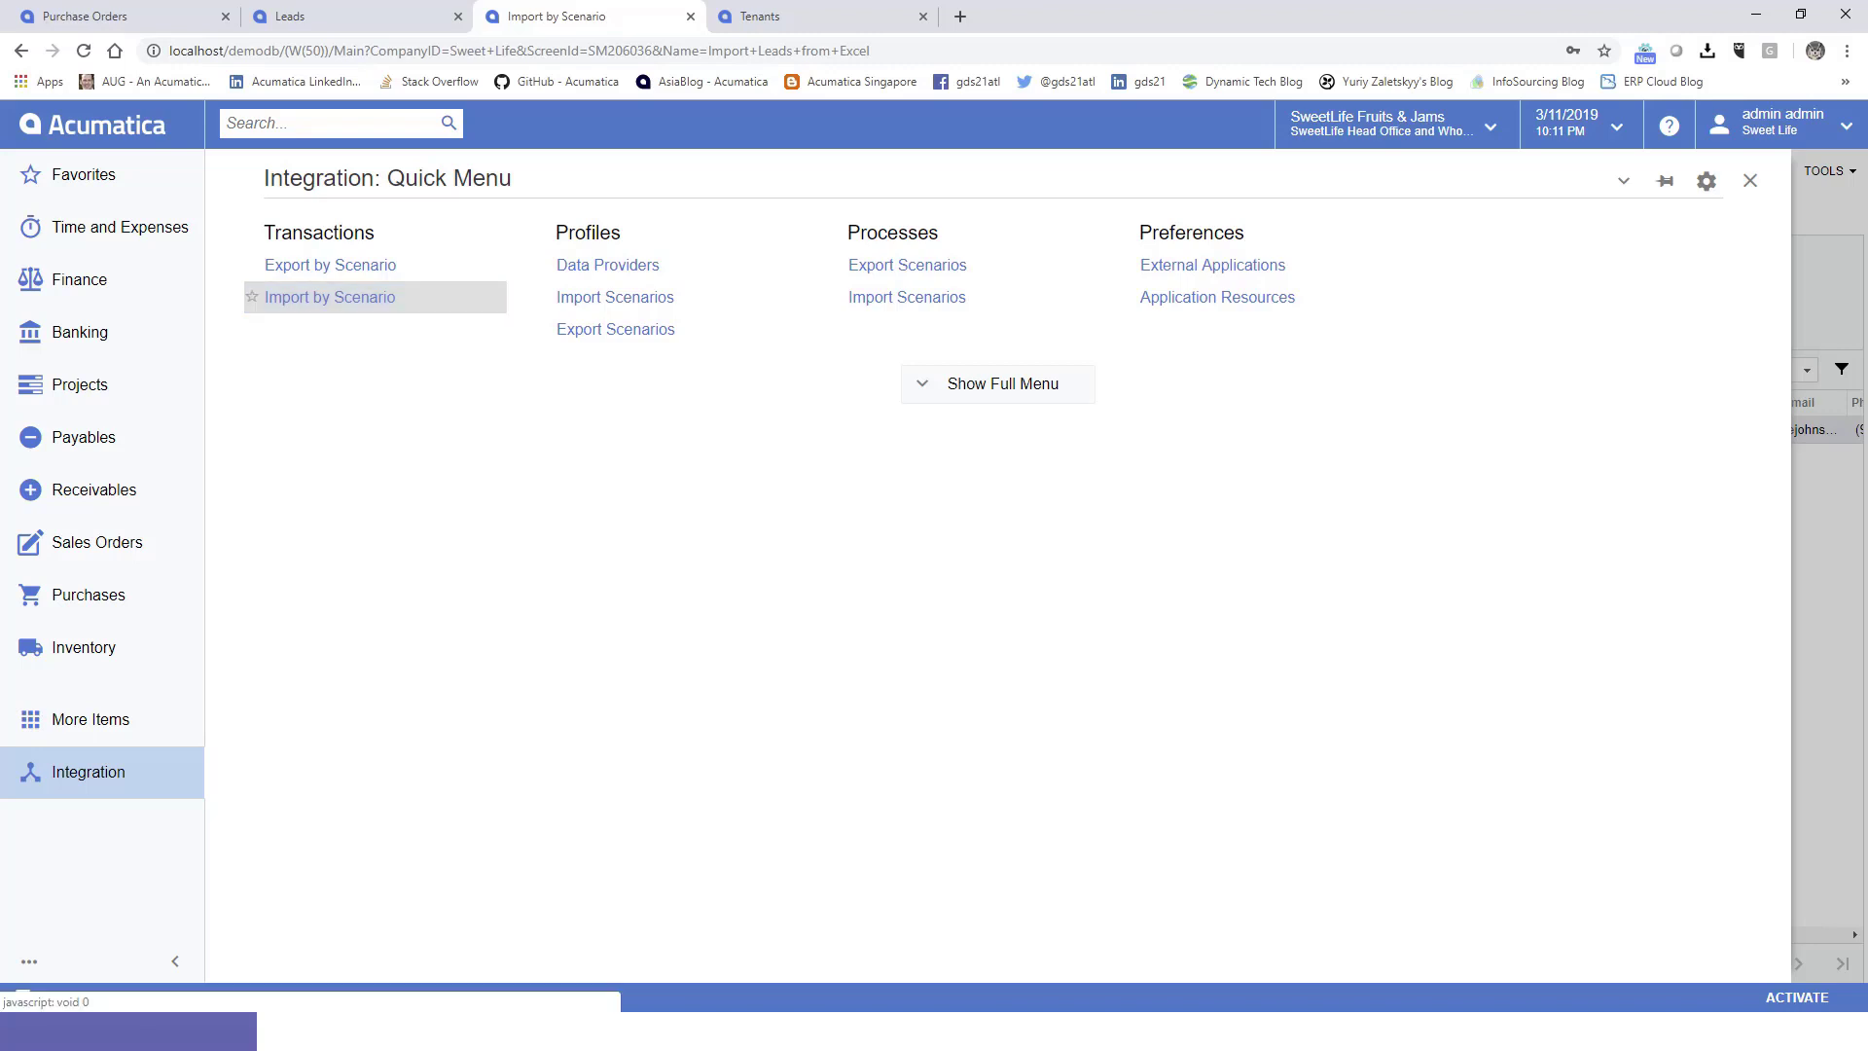
pyautogui.click(330, 297)
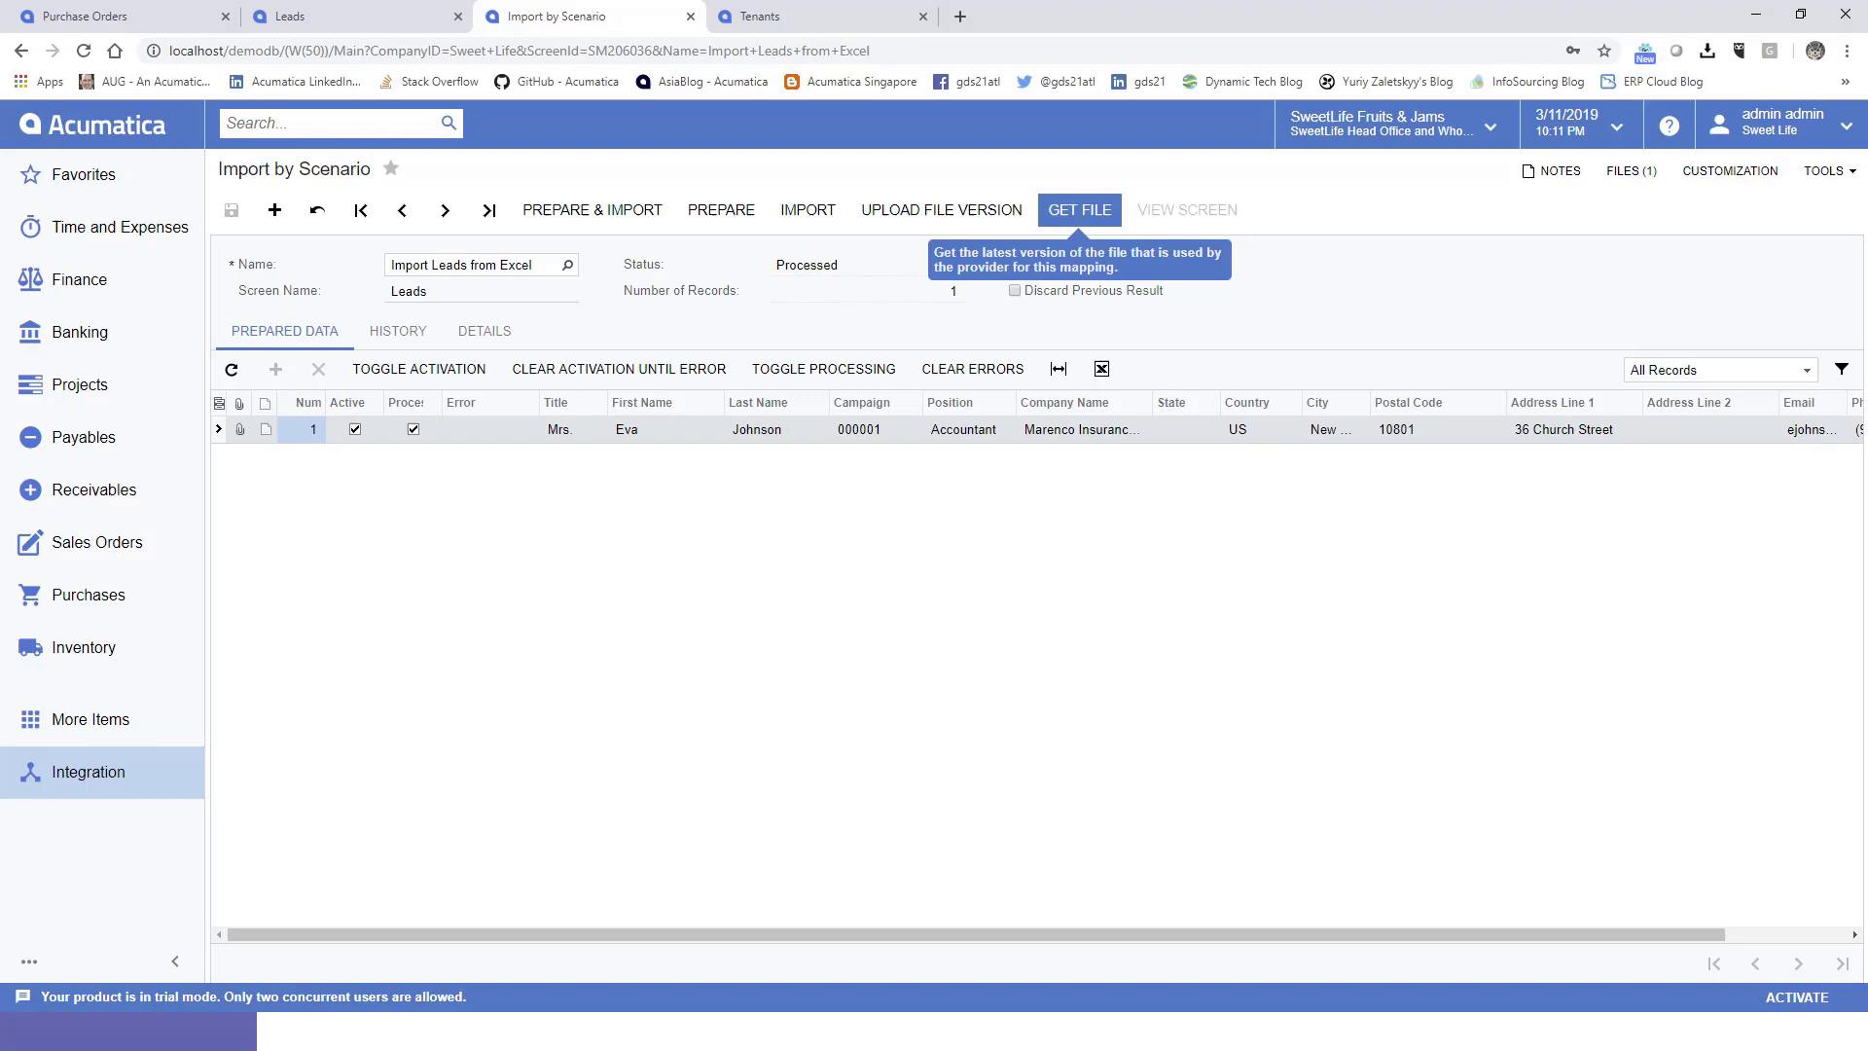
pyautogui.click(1079, 210)
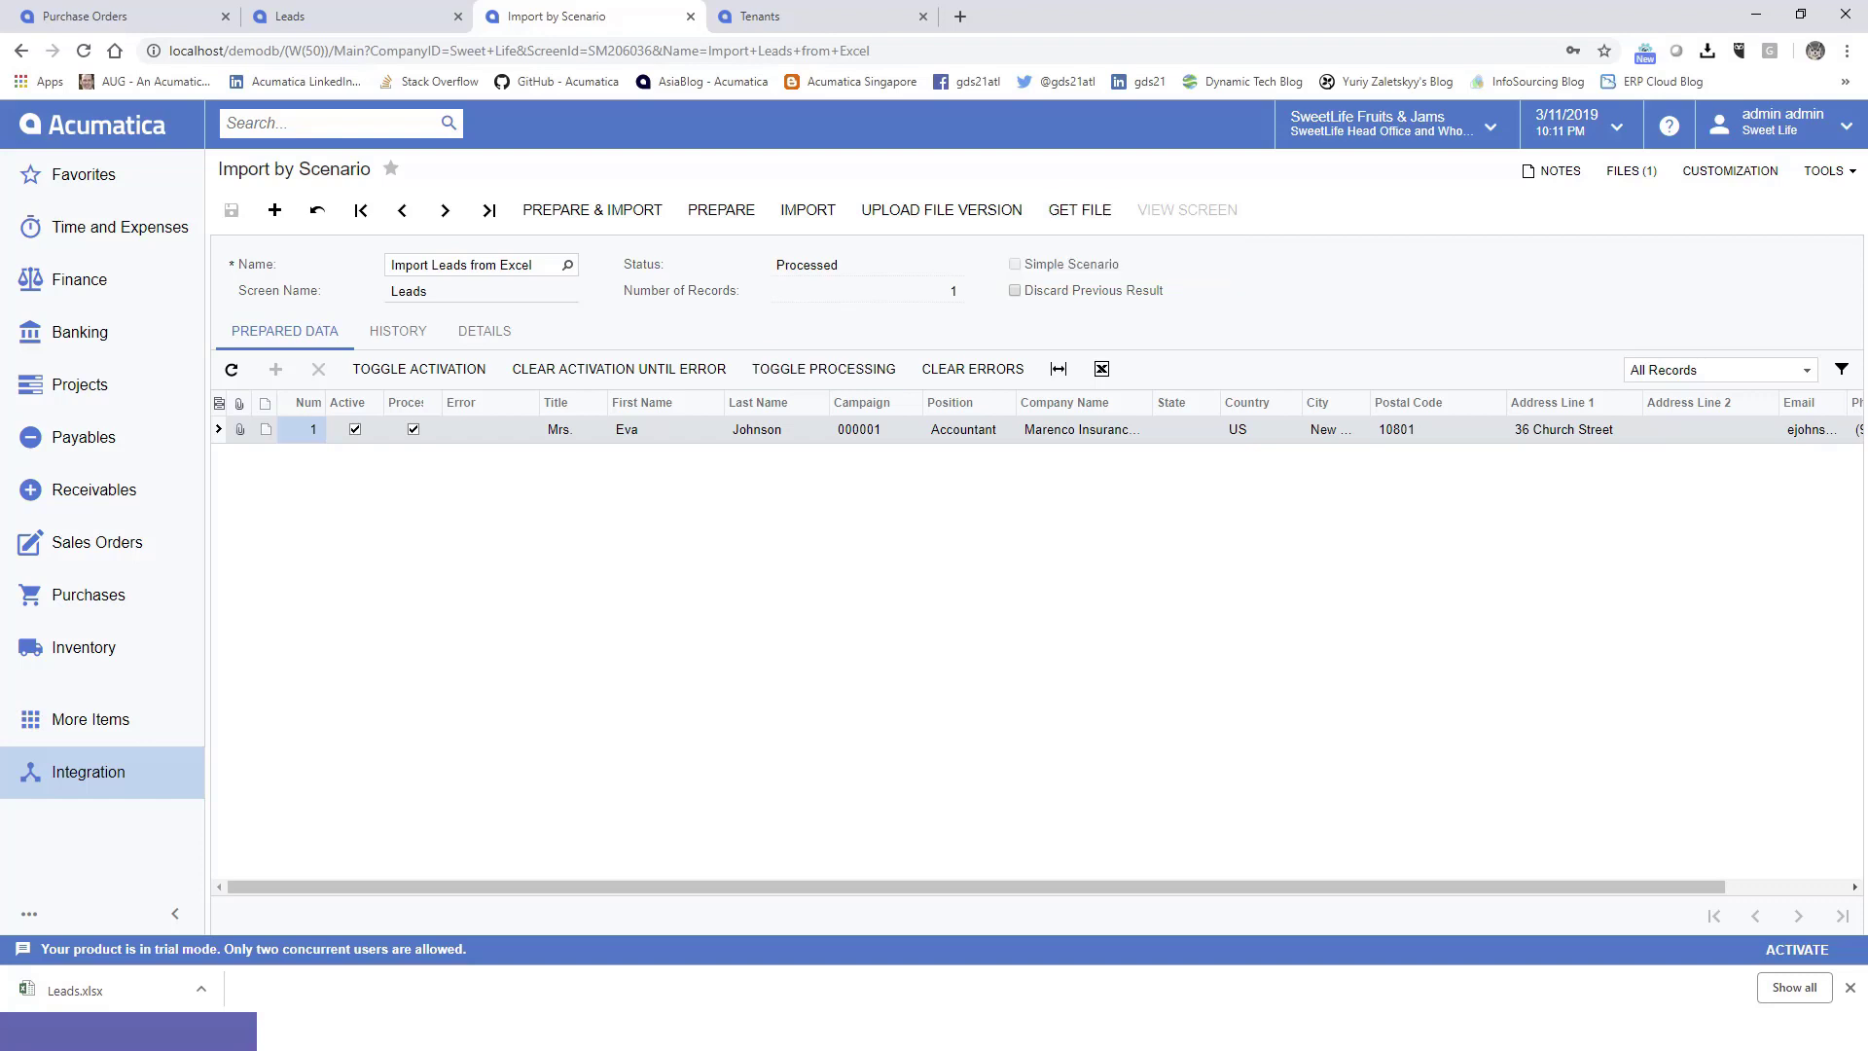
pyautogui.click(200, 988)
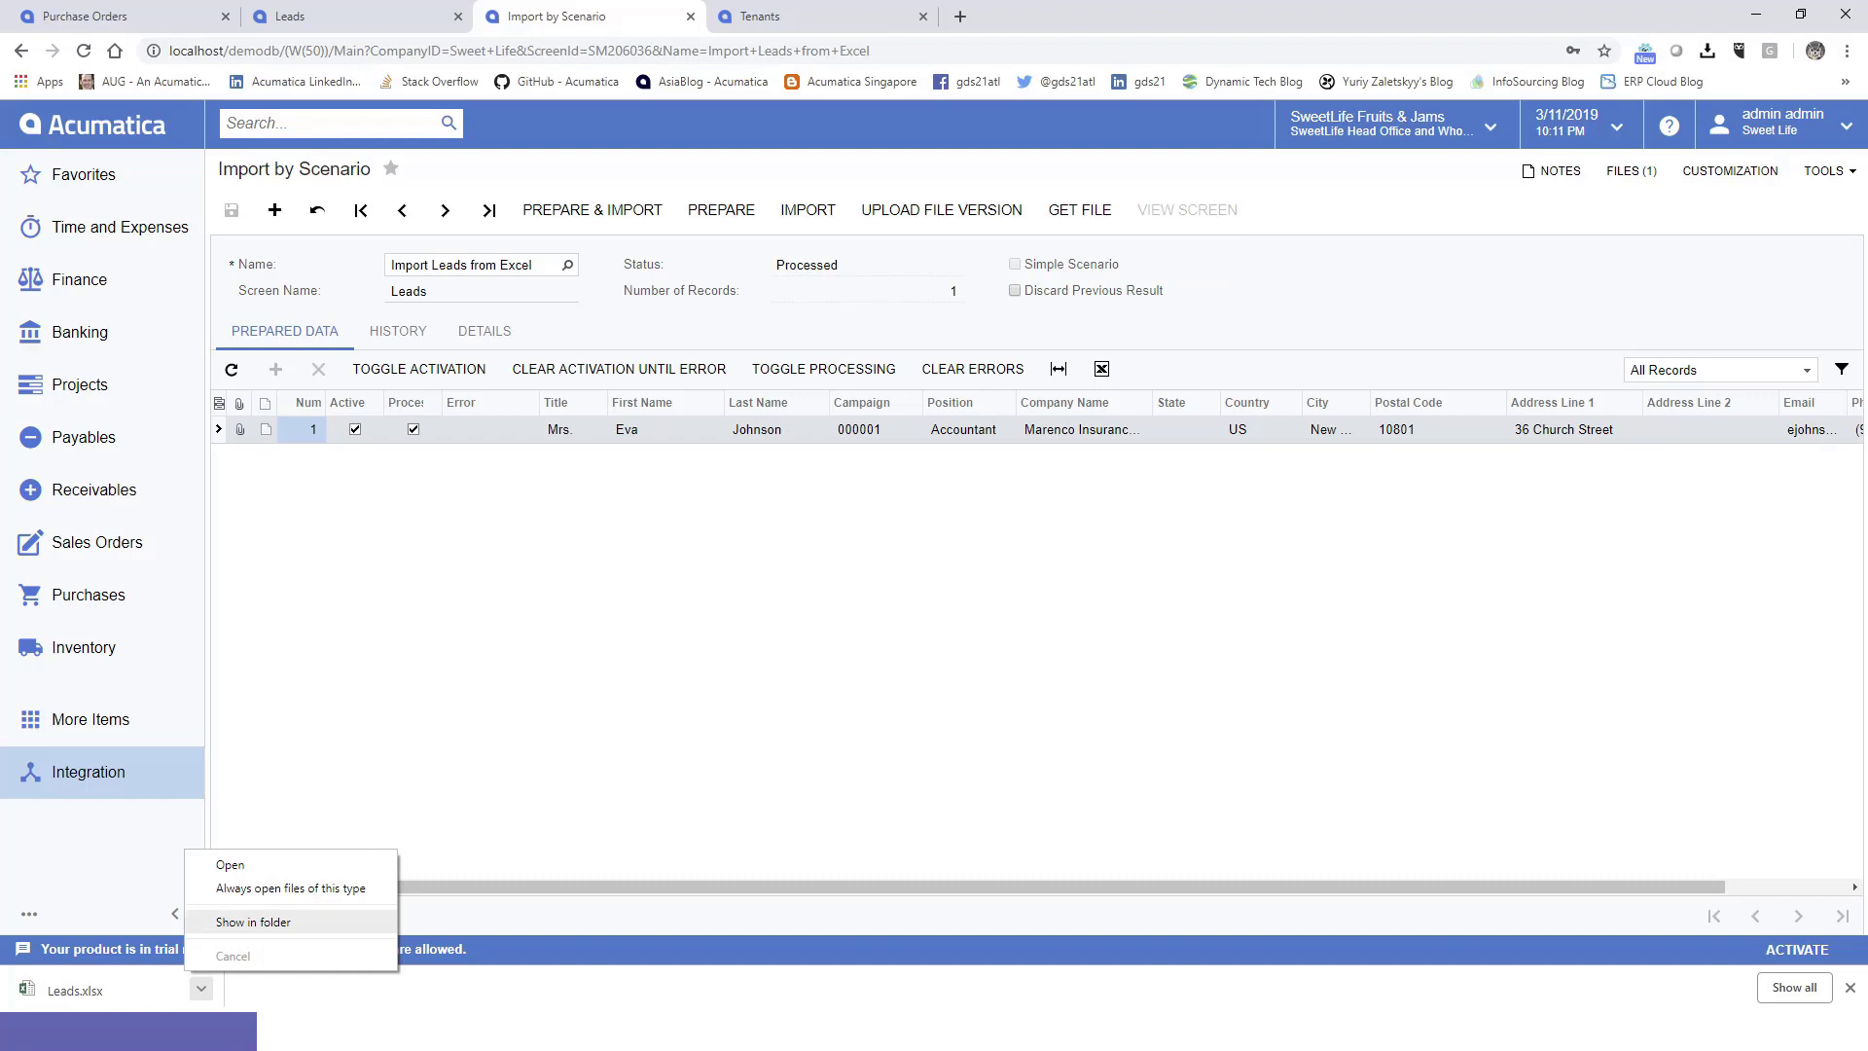
pyautogui.click(217, 863)
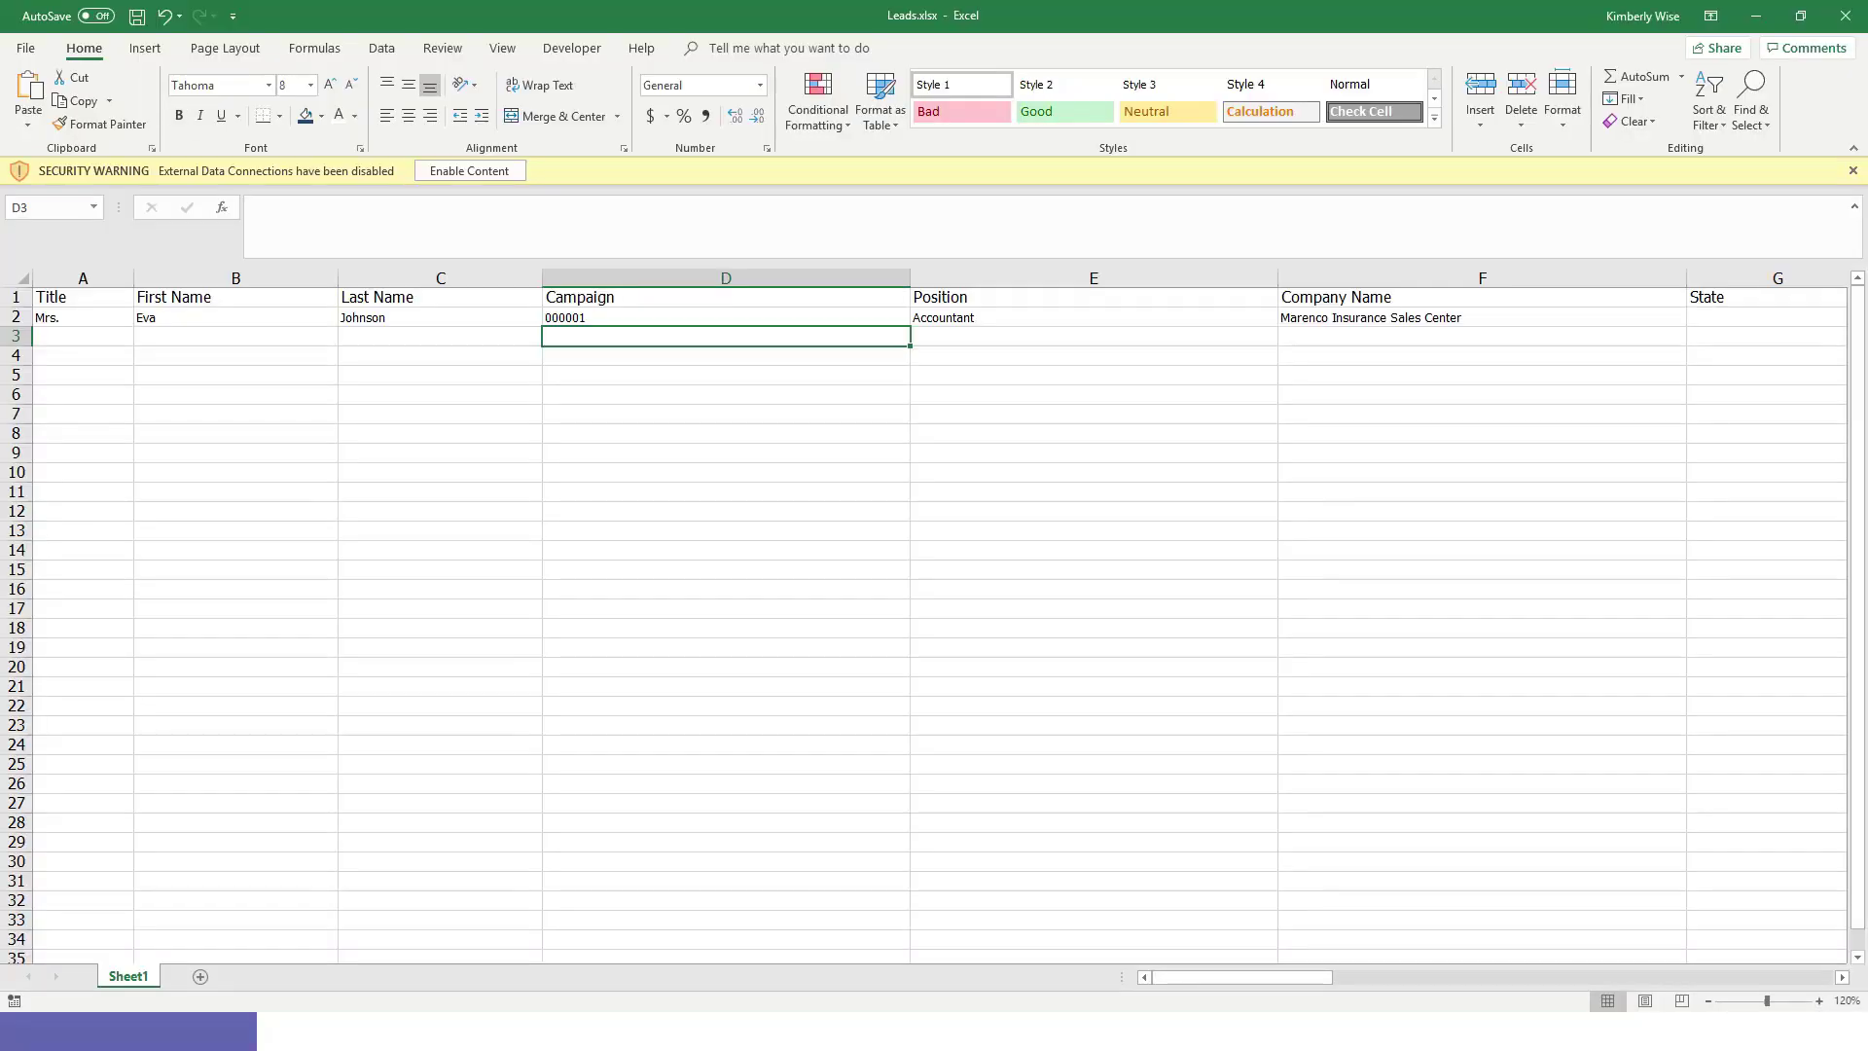
pyautogui.click(469, 170)
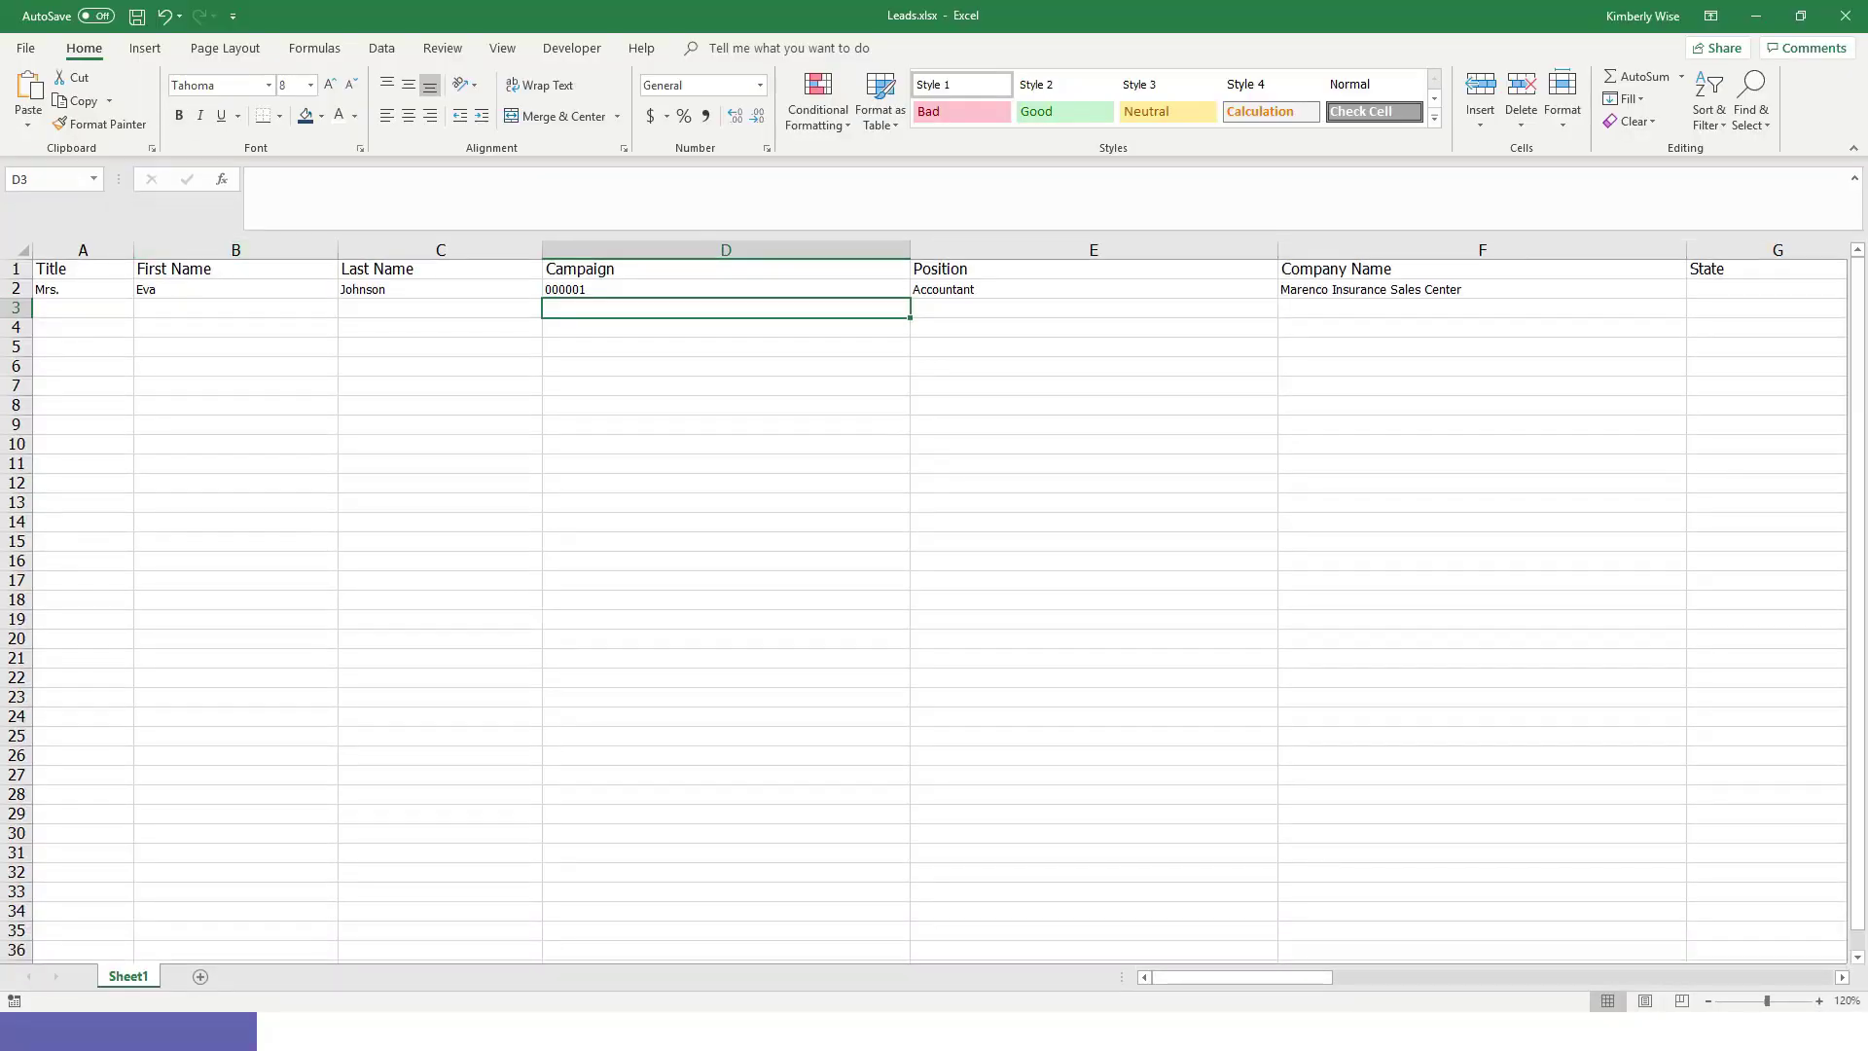
# Step: Copy the header row of Leads.xlsx and insert it above the existing header row in New Leads.xlsx
pyautogui.click(83, 269)
pyautogui.click(236, 270)
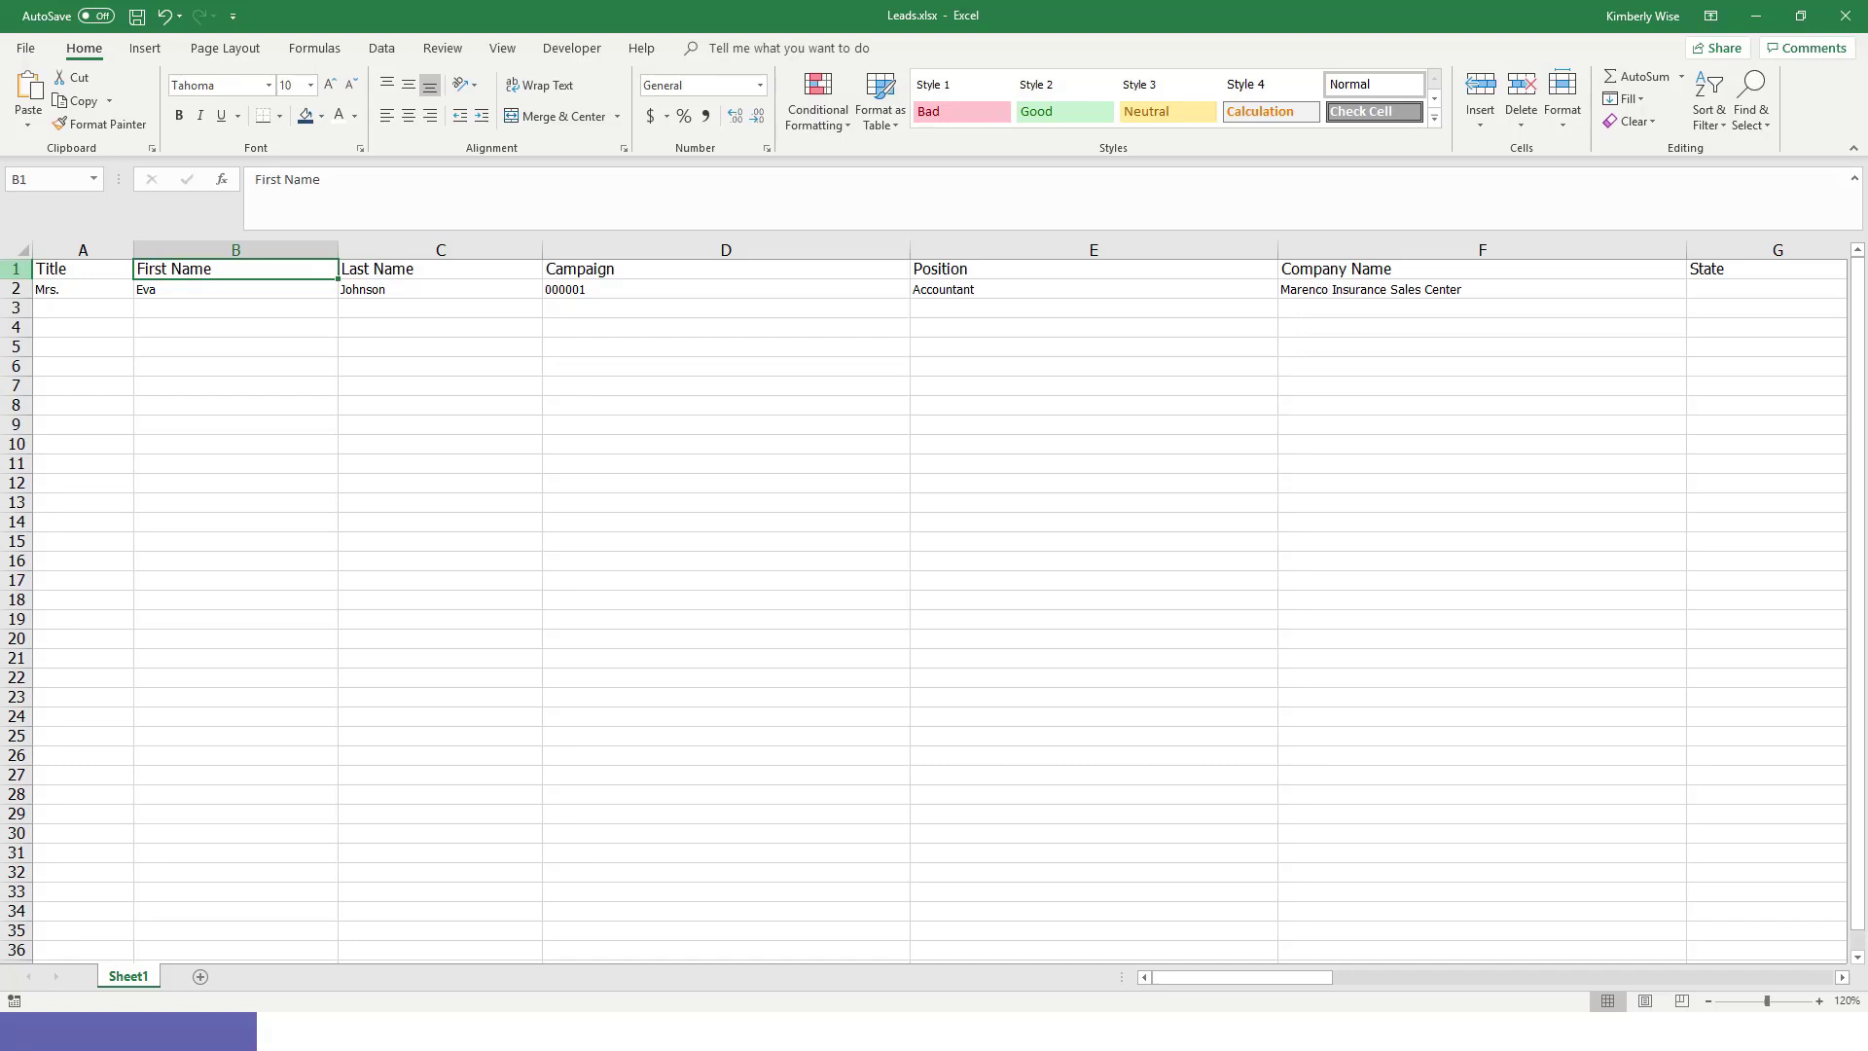
pyautogui.click(16, 269)
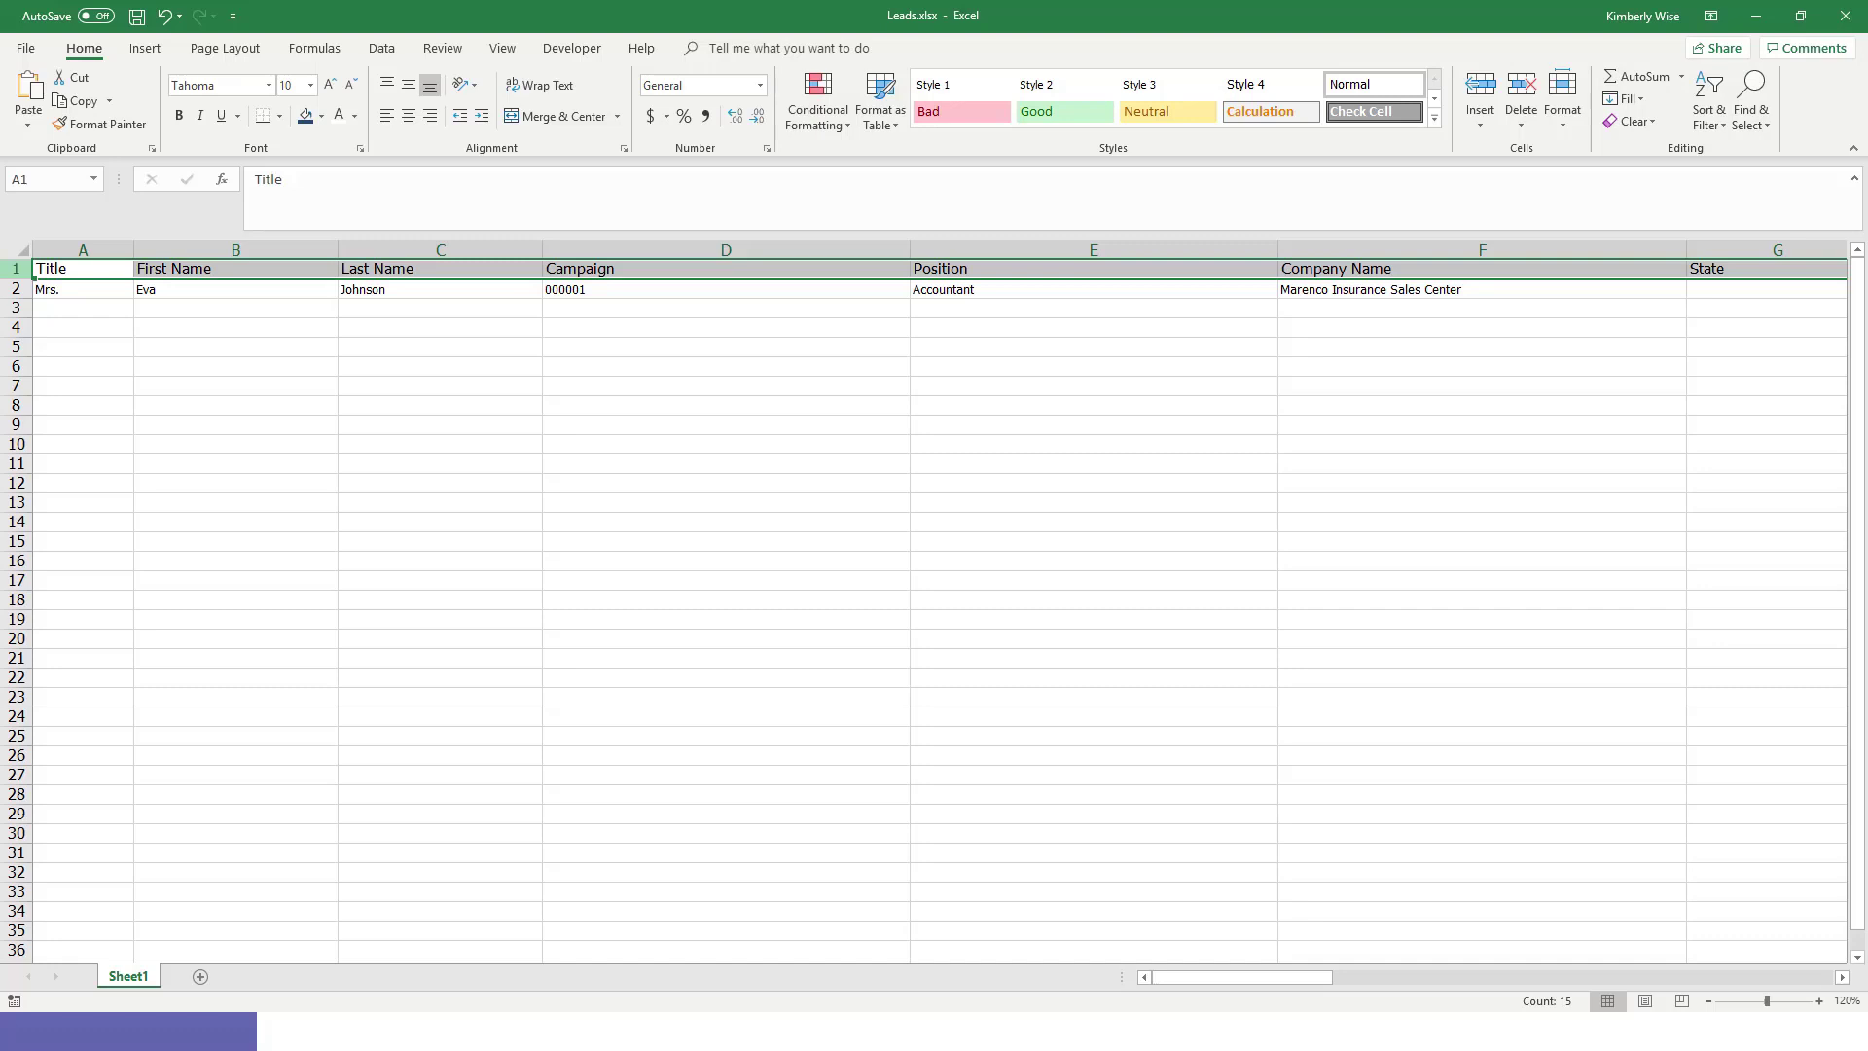
pyautogui.hotkey('ctrl', 'c')
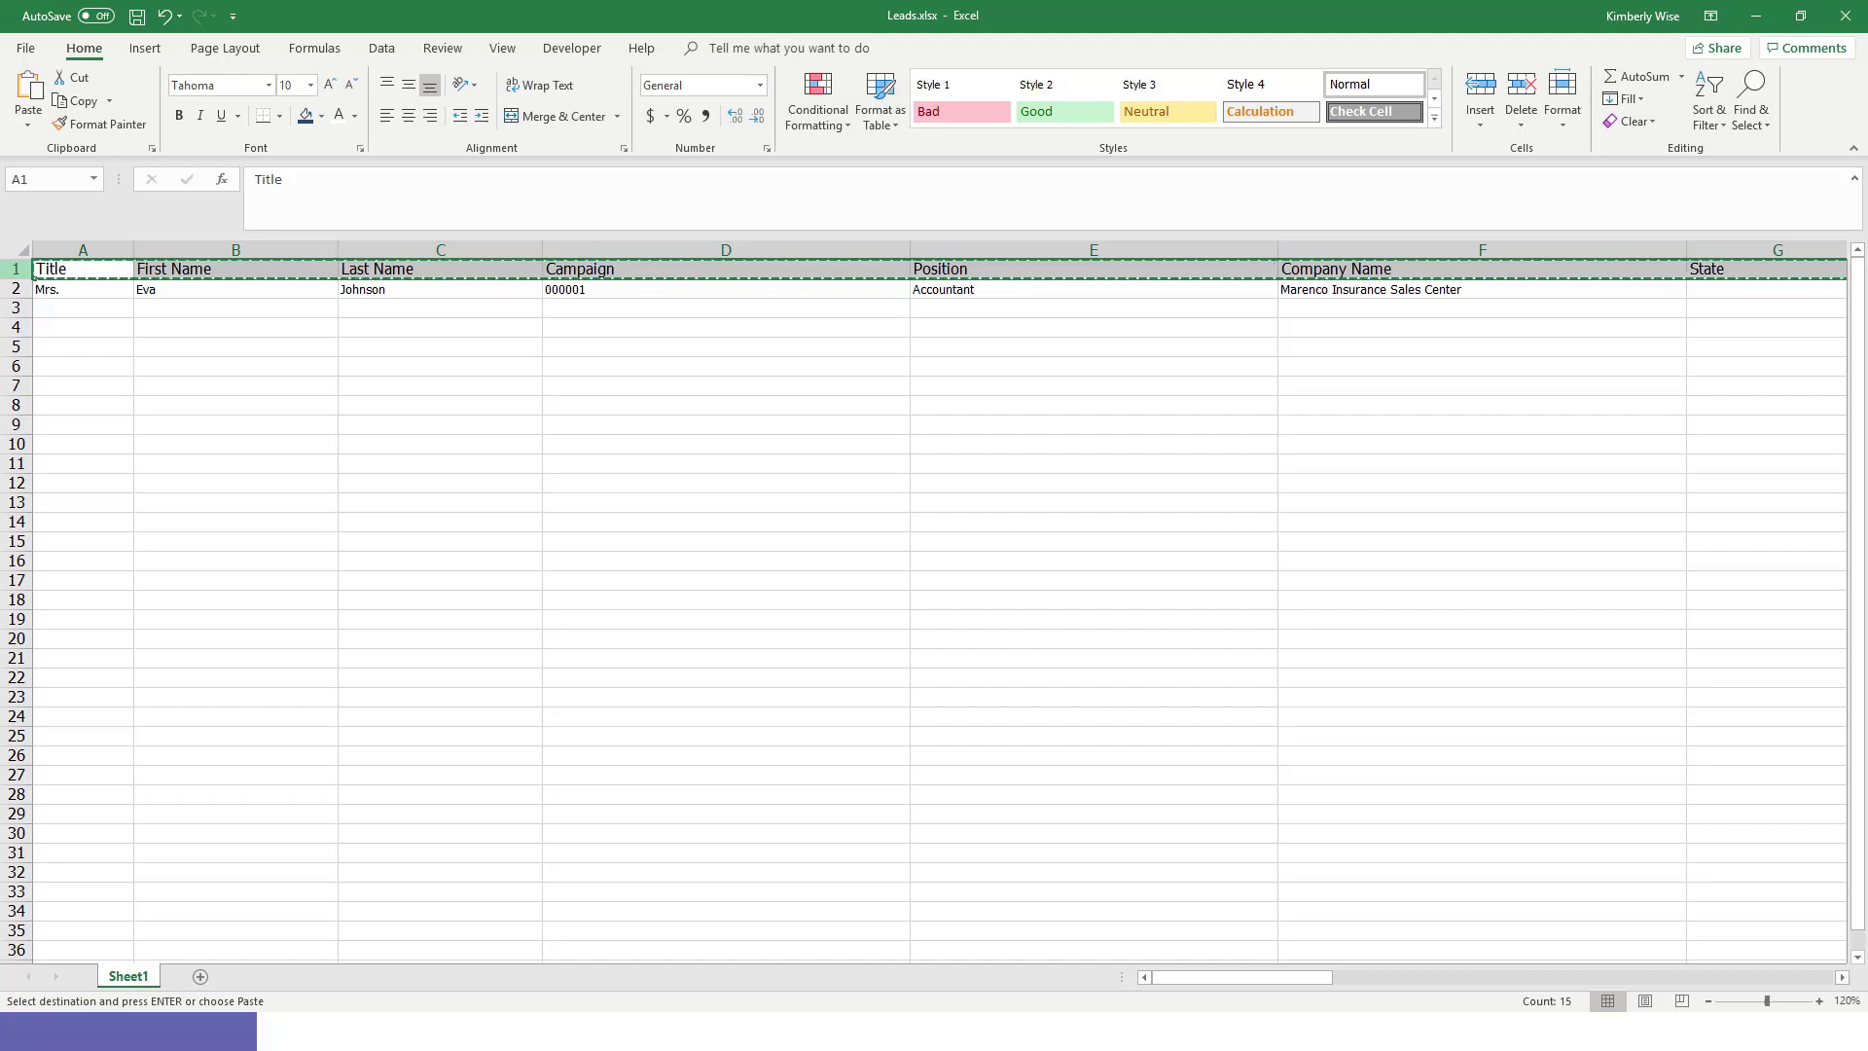
pyautogui.hotkey('alt', 'Tab')
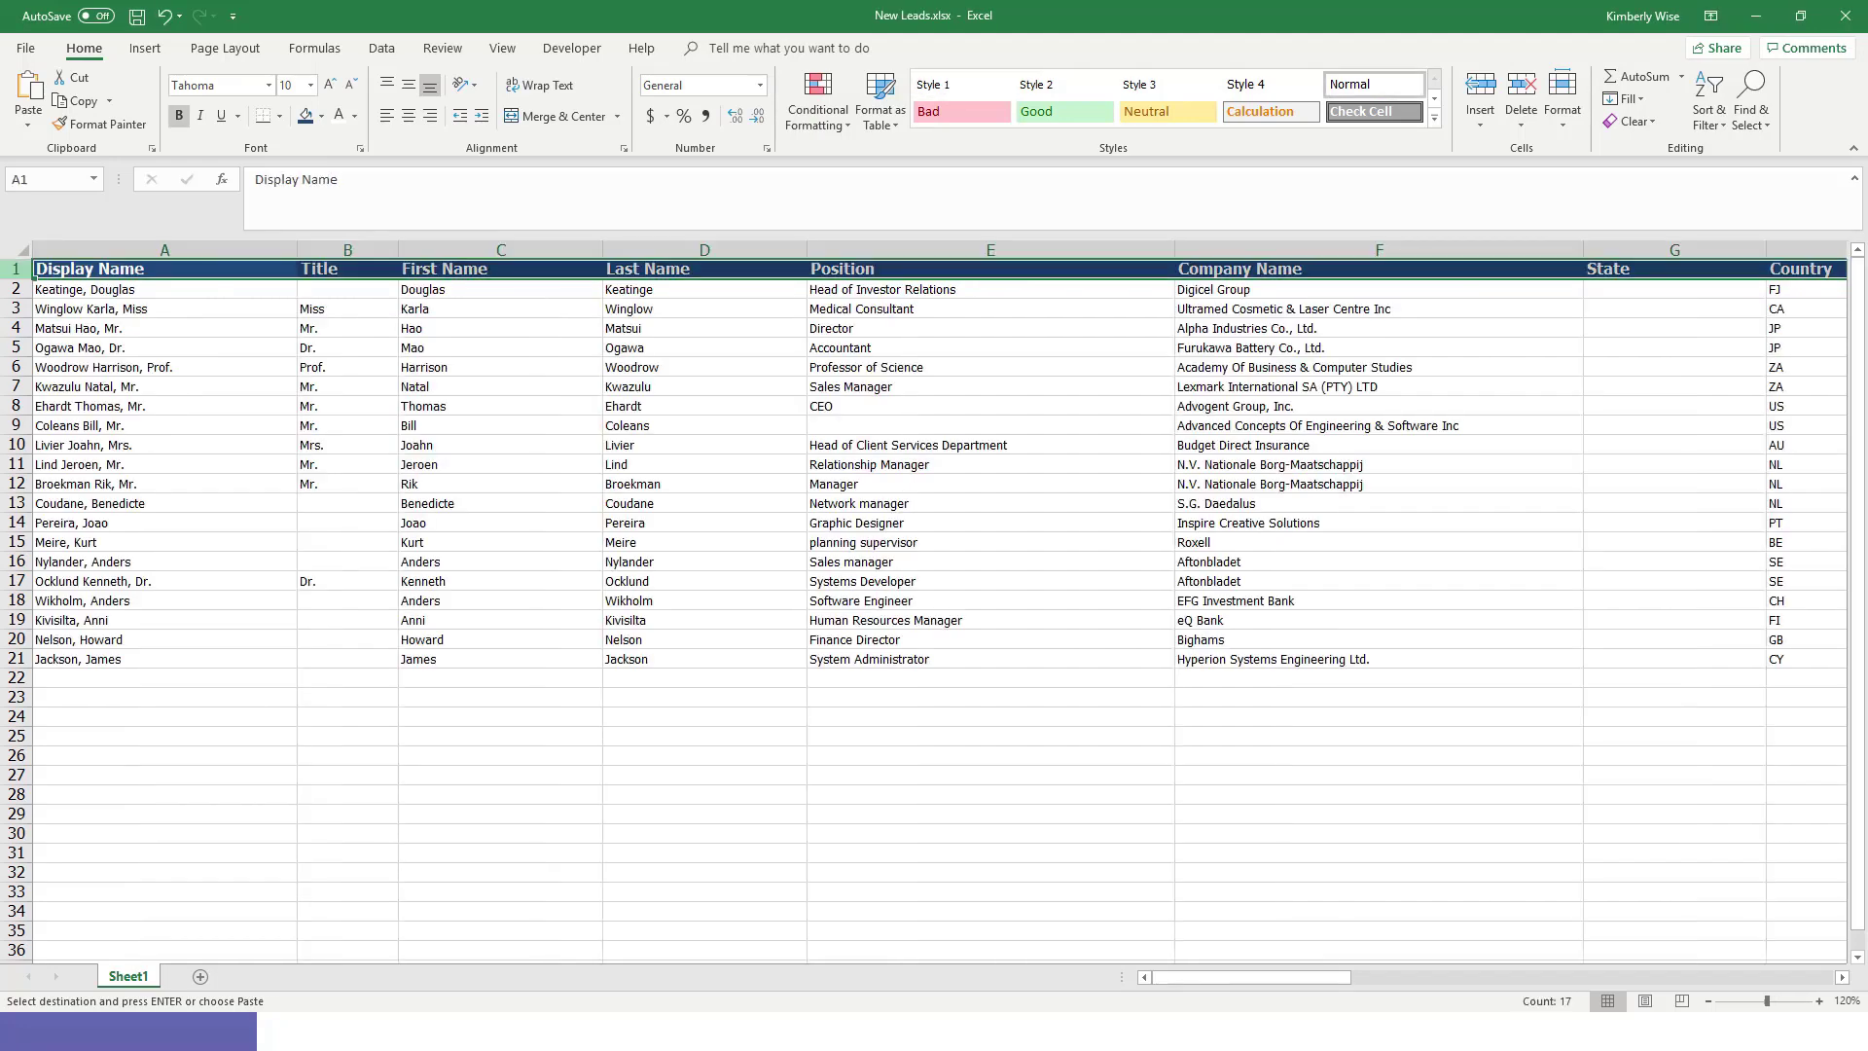
pyautogui.rightClick(15, 269)
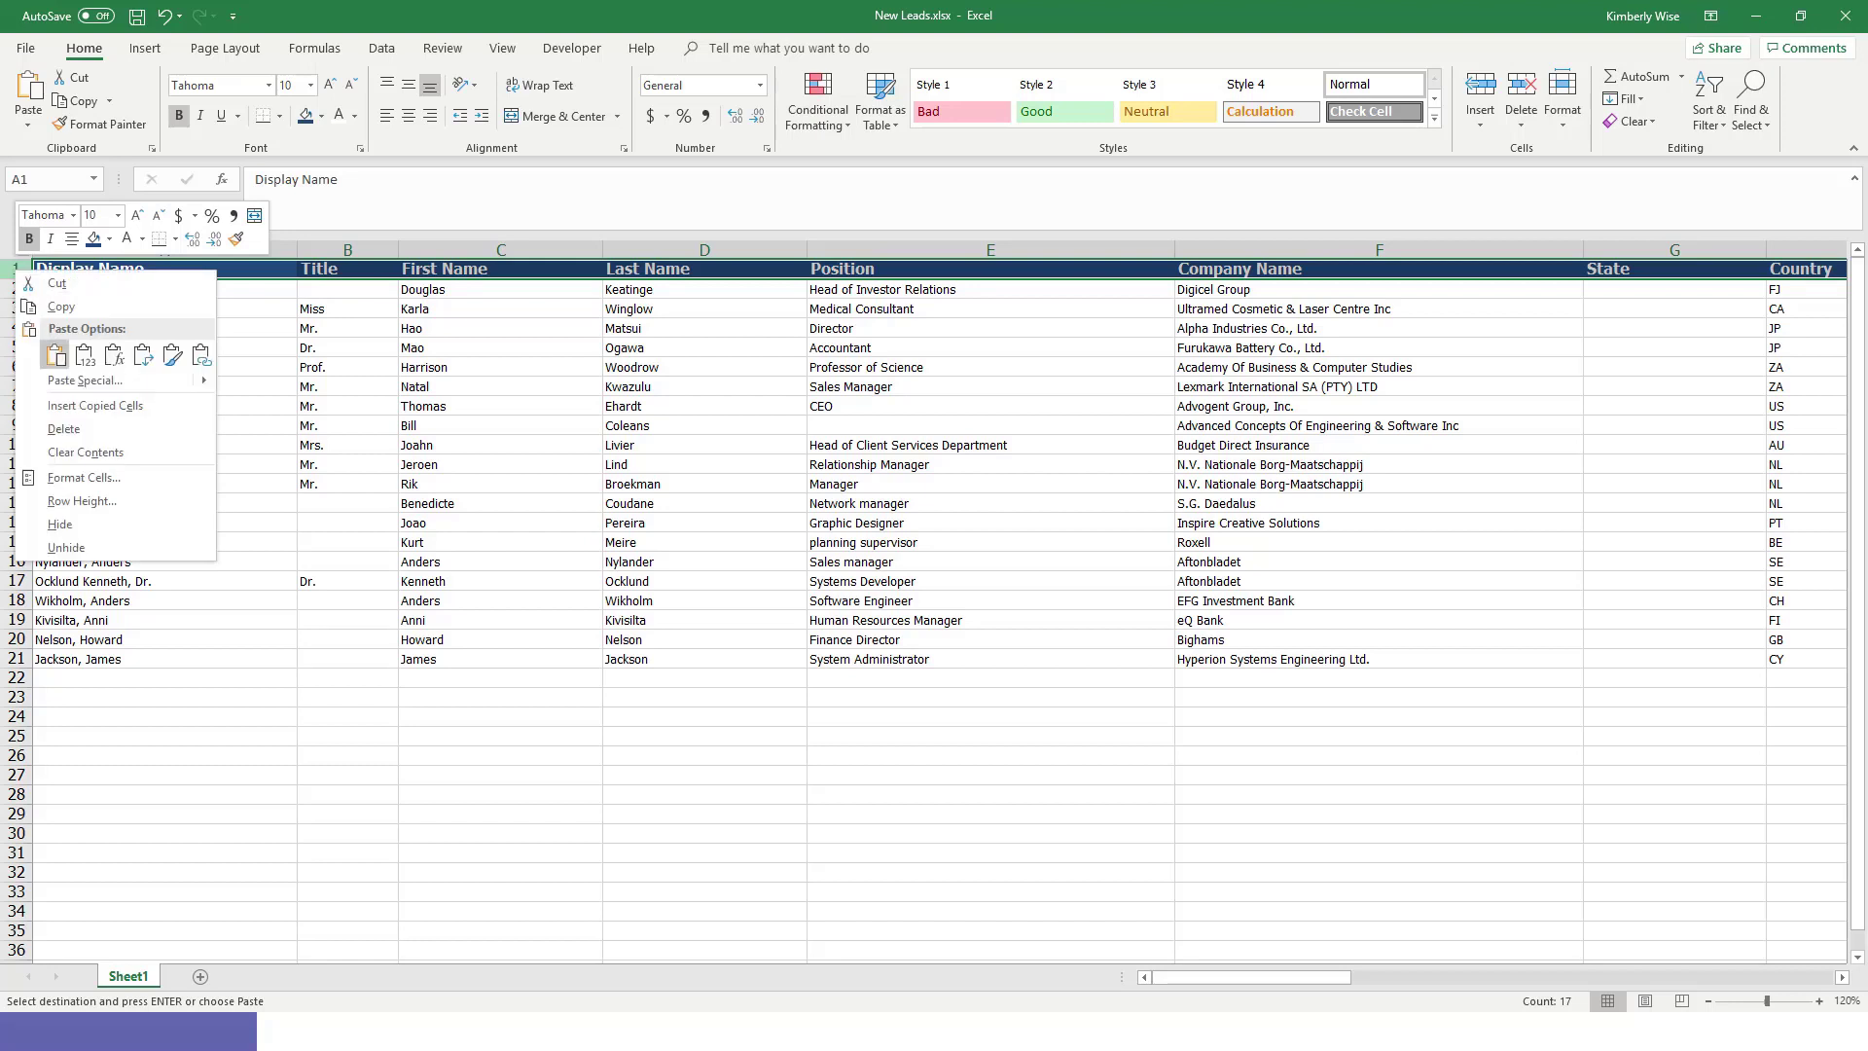
pyautogui.click(95, 406)
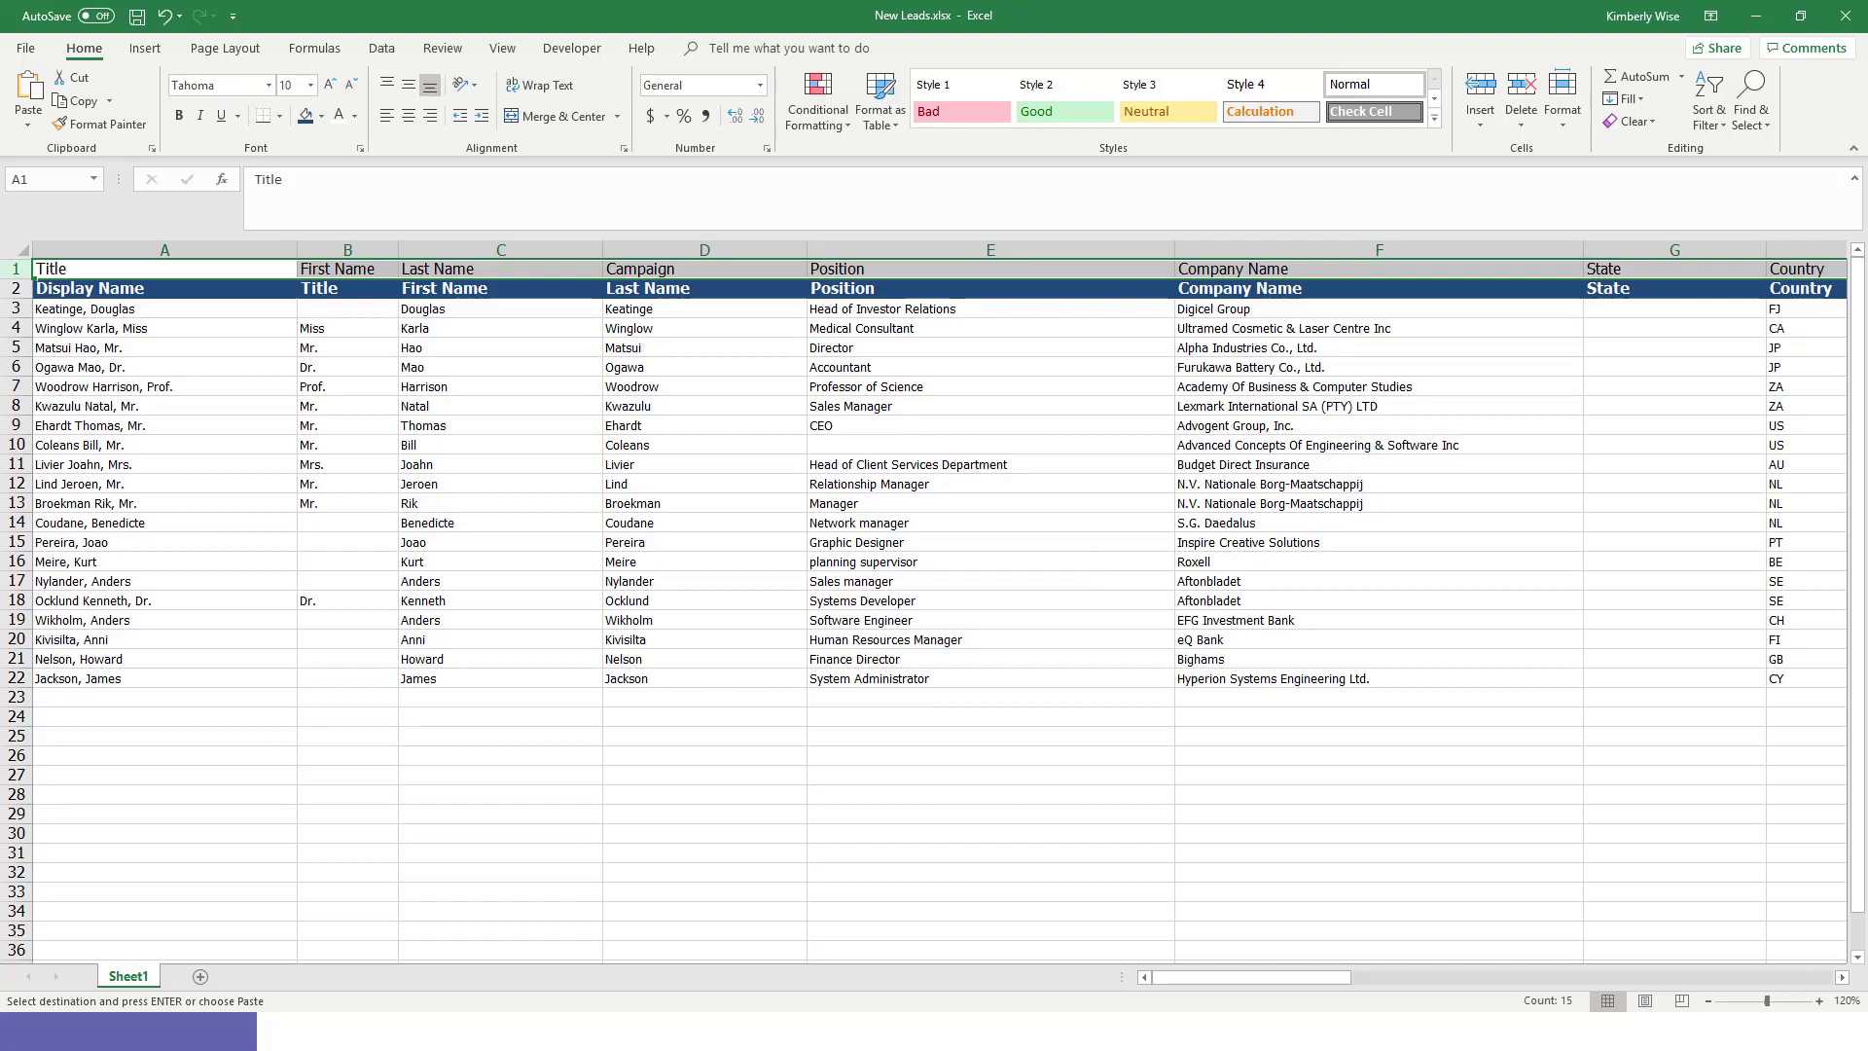
# Step: Delete the Display Name cells A2:A22, shifting the remaining cells left under the template headers
pyautogui.moveTo(164, 289); pyautogui.dragTo(164, 678)
pyautogui.rightClick(138, 623)
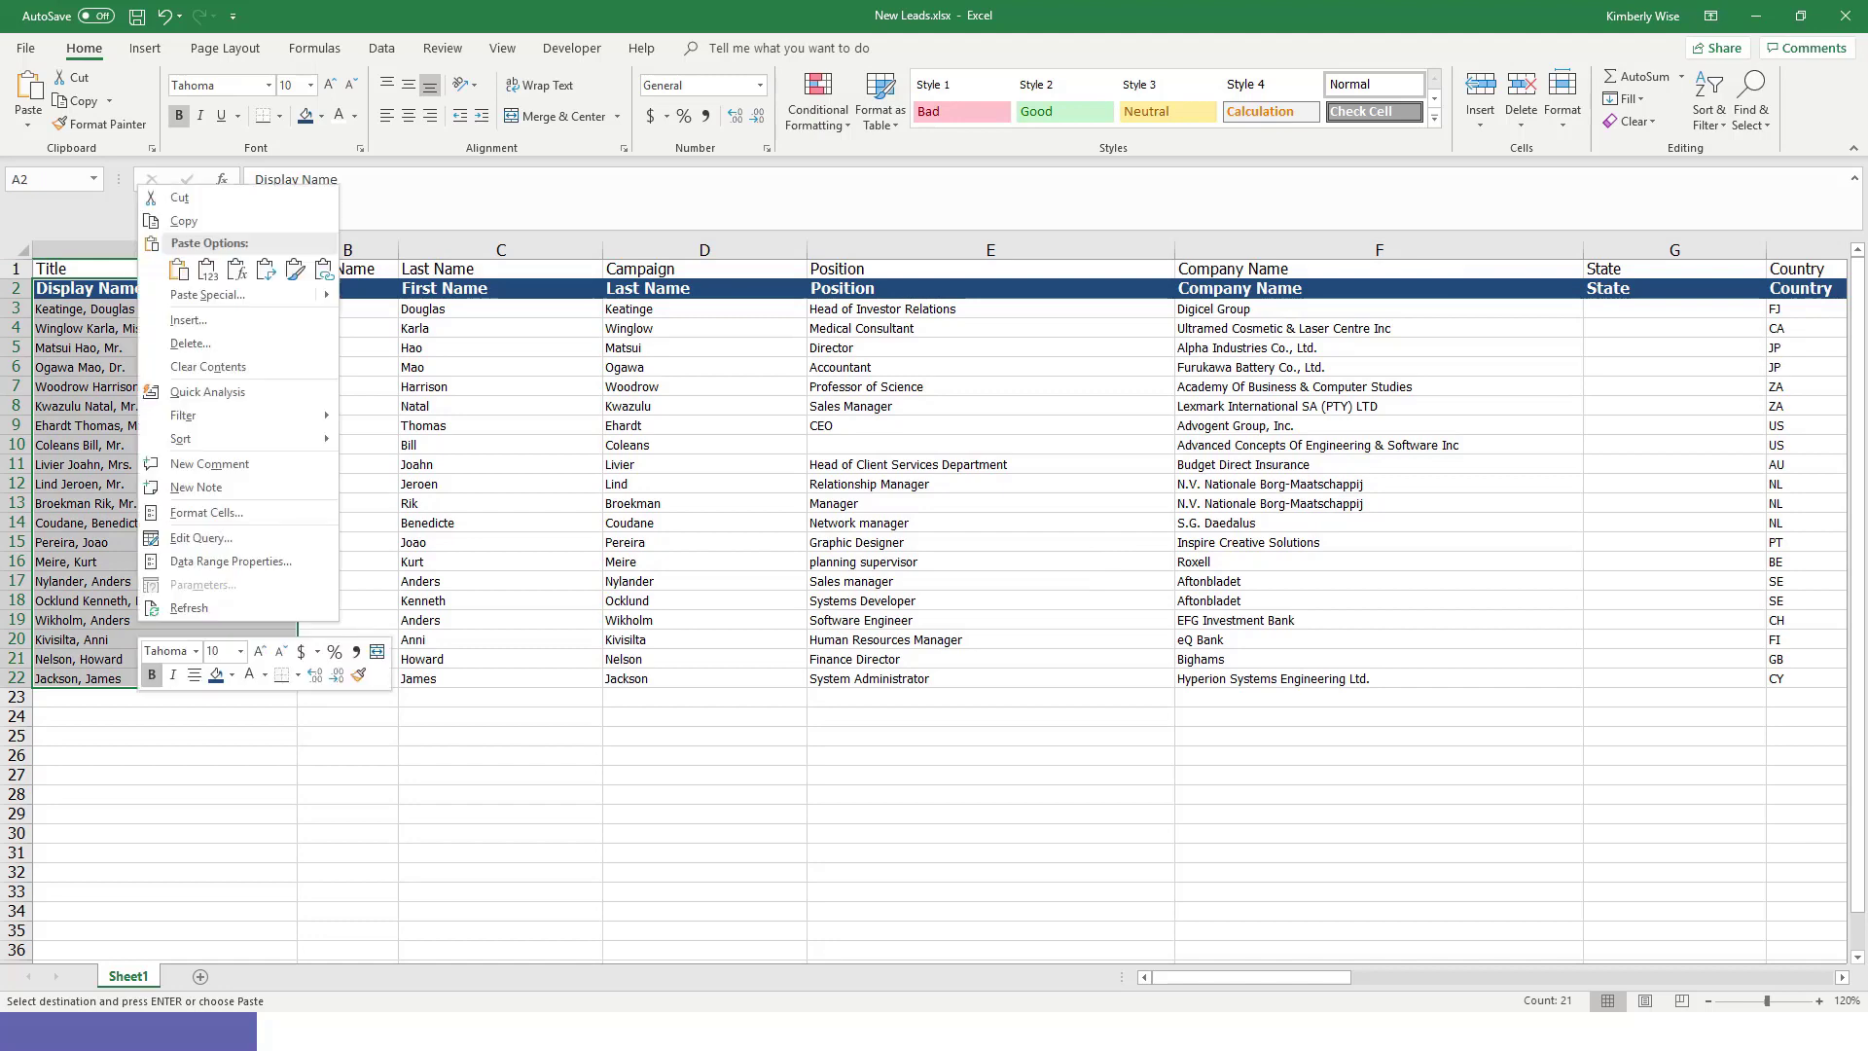
pyautogui.click(191, 343)
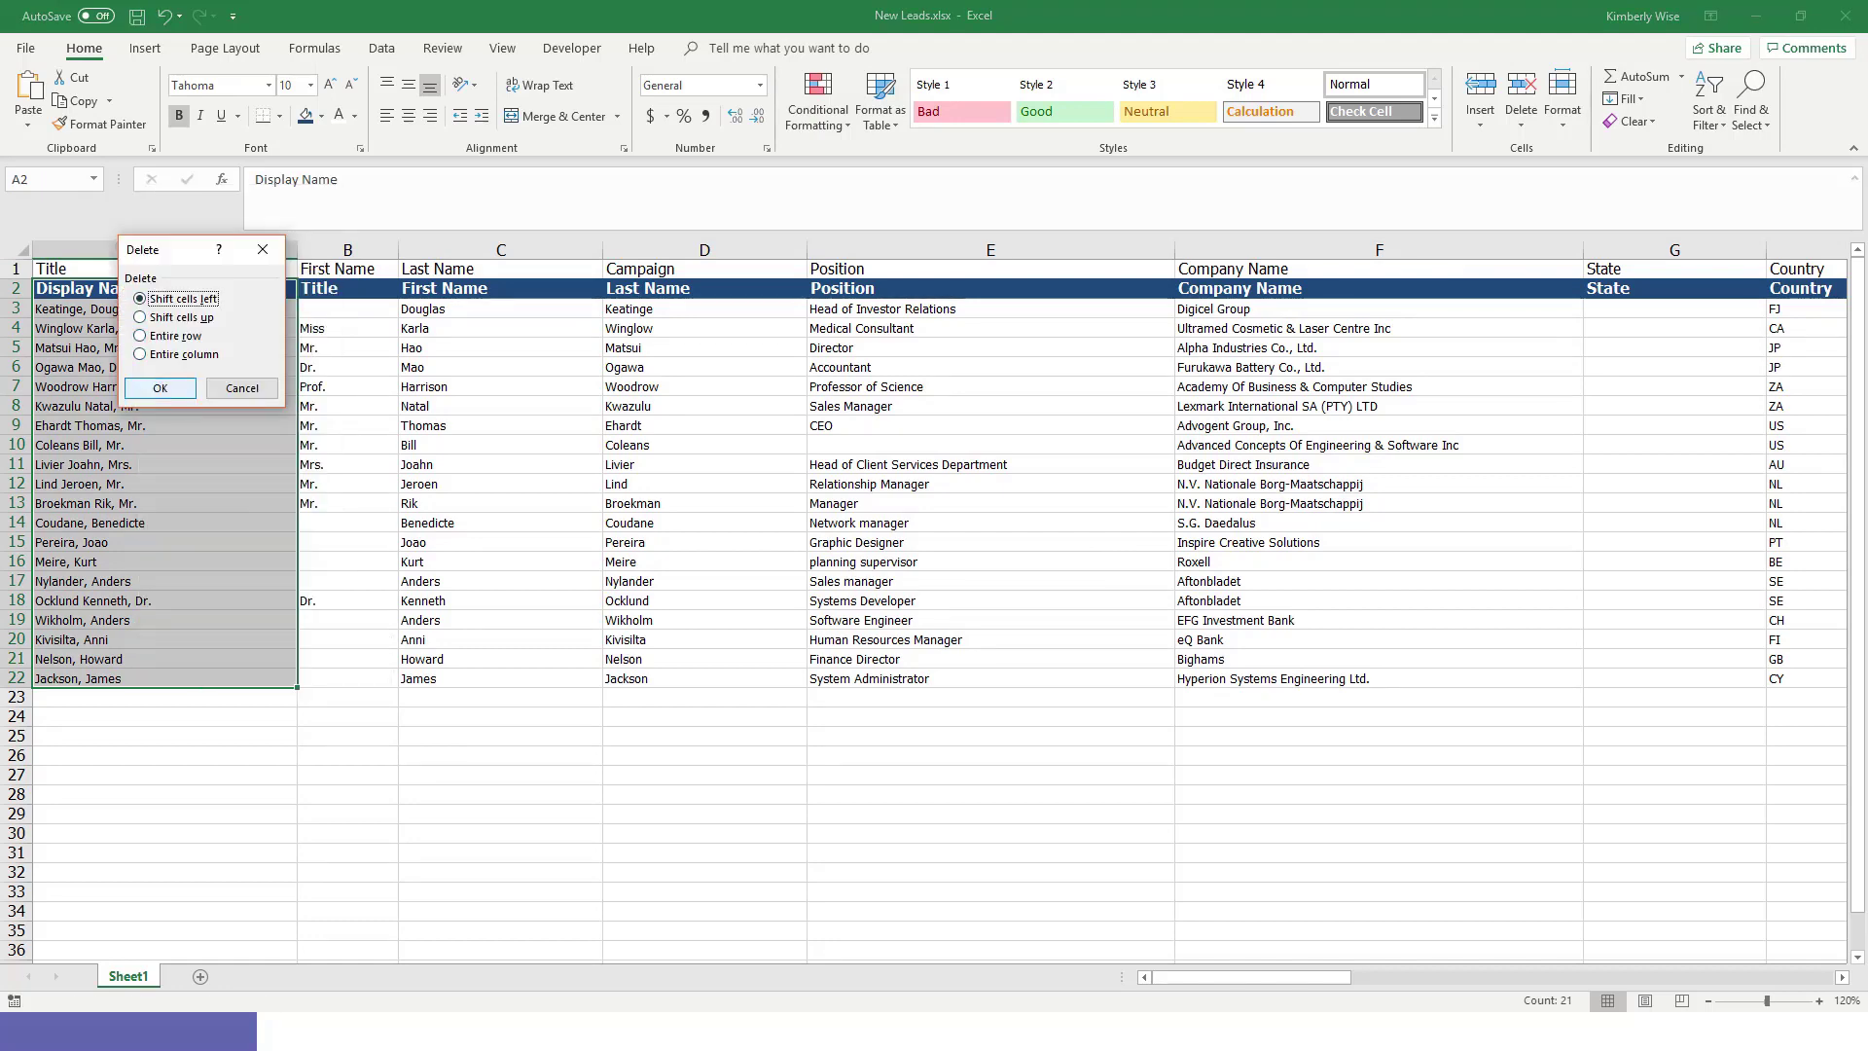
pyautogui.press('Return')
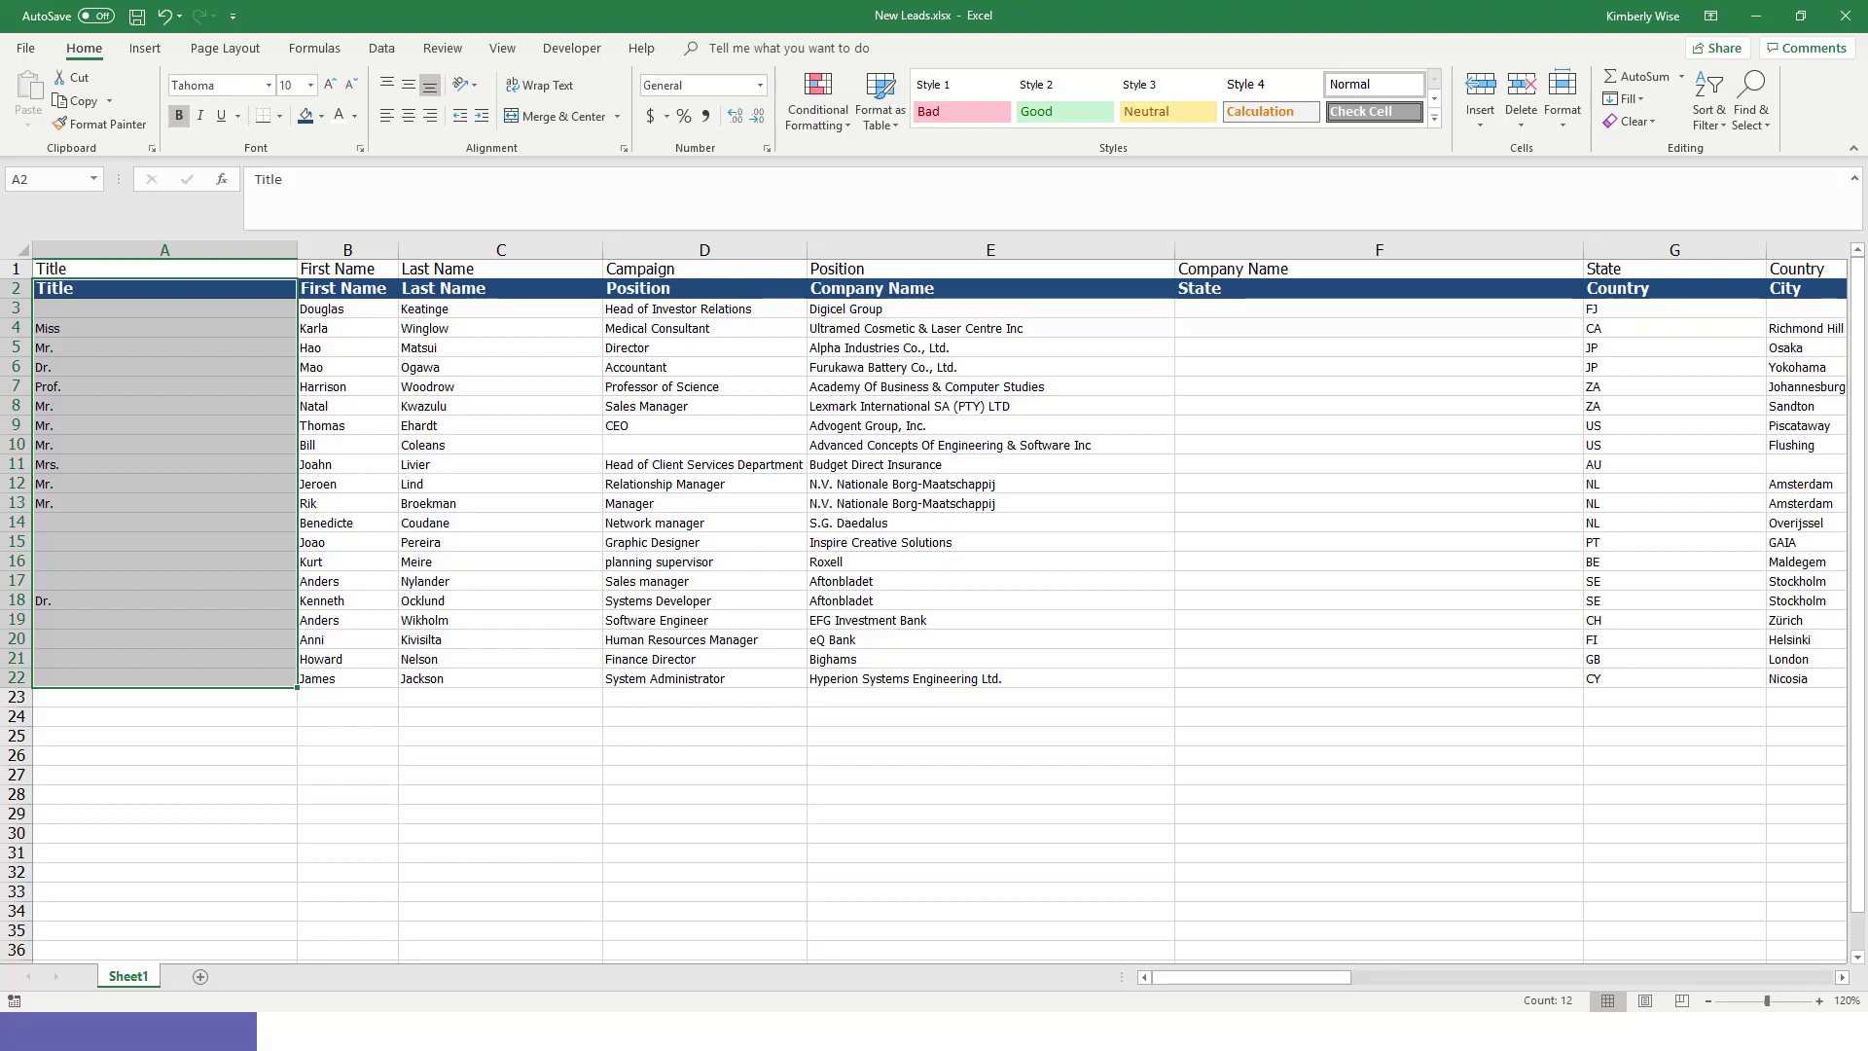
# Step: Switch to the Acumatica Leads form and examine the allowed title options and the available source campaigns
pyautogui.hotkey('alt', 'Tab')
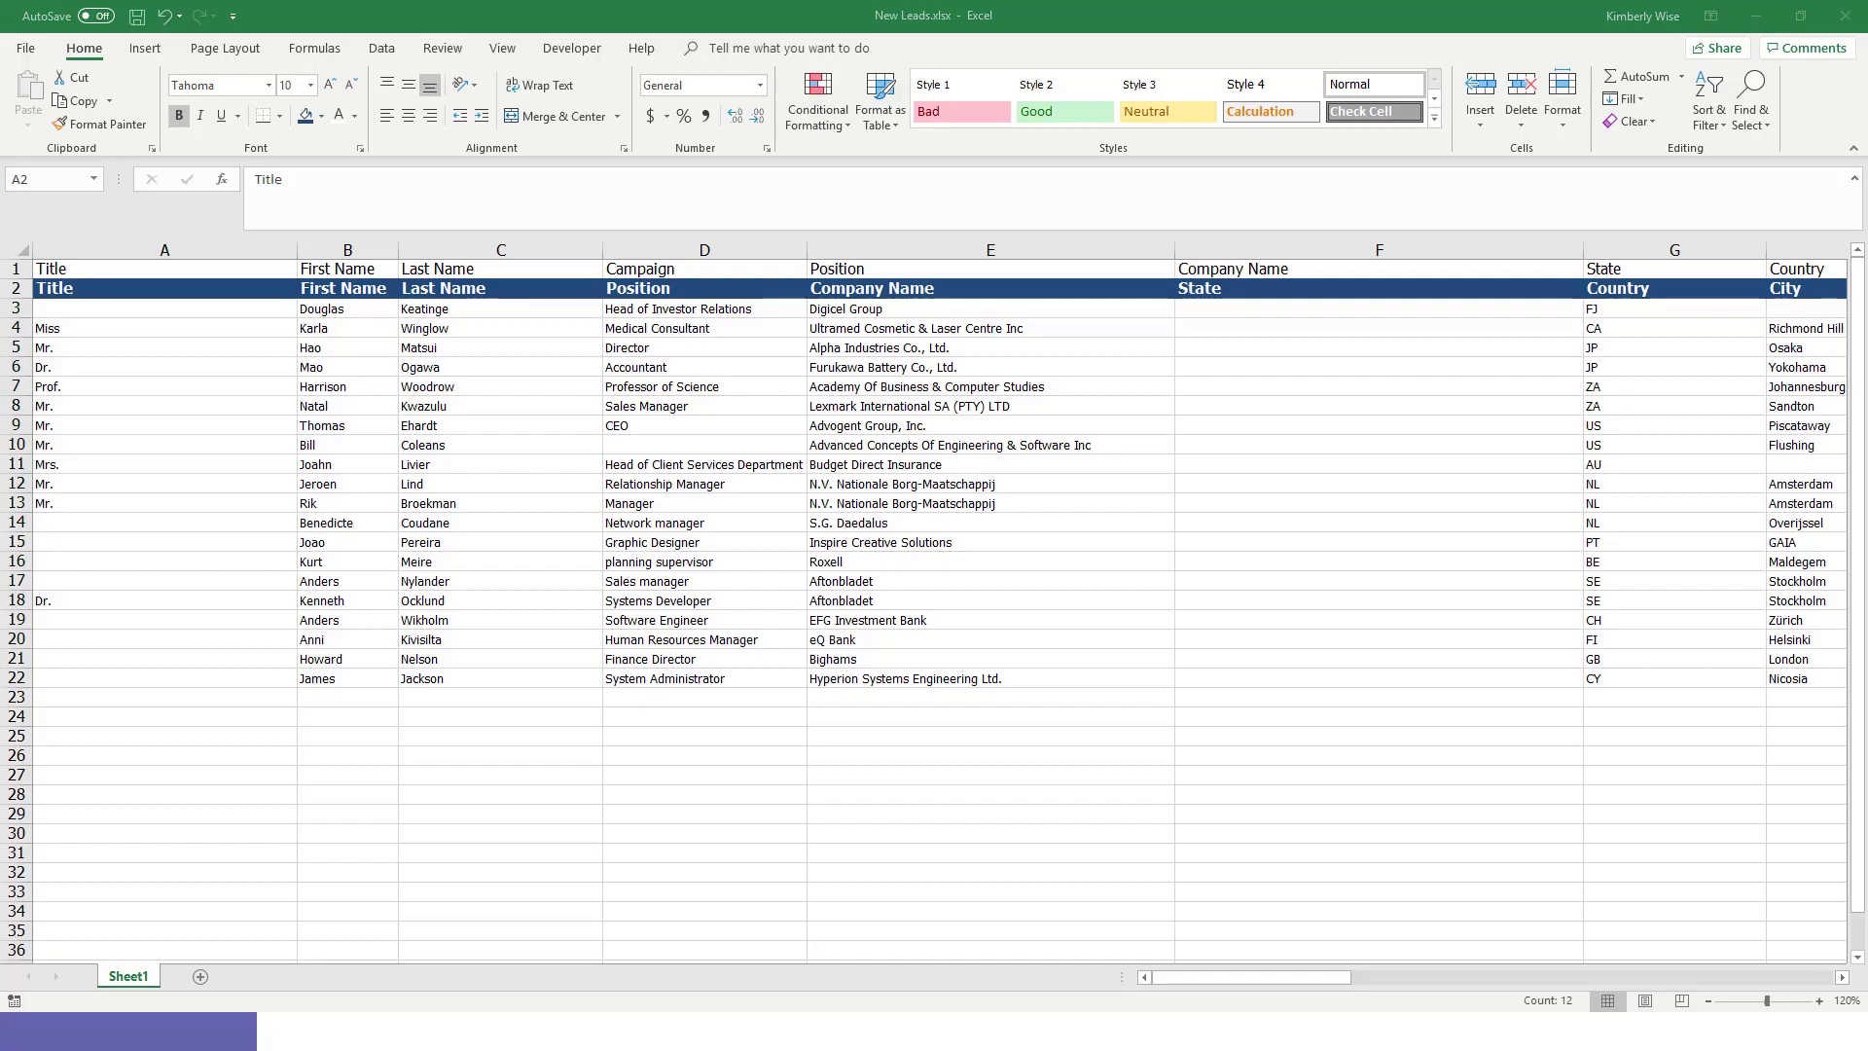
pyautogui.hotkey('alt', 'Tab')
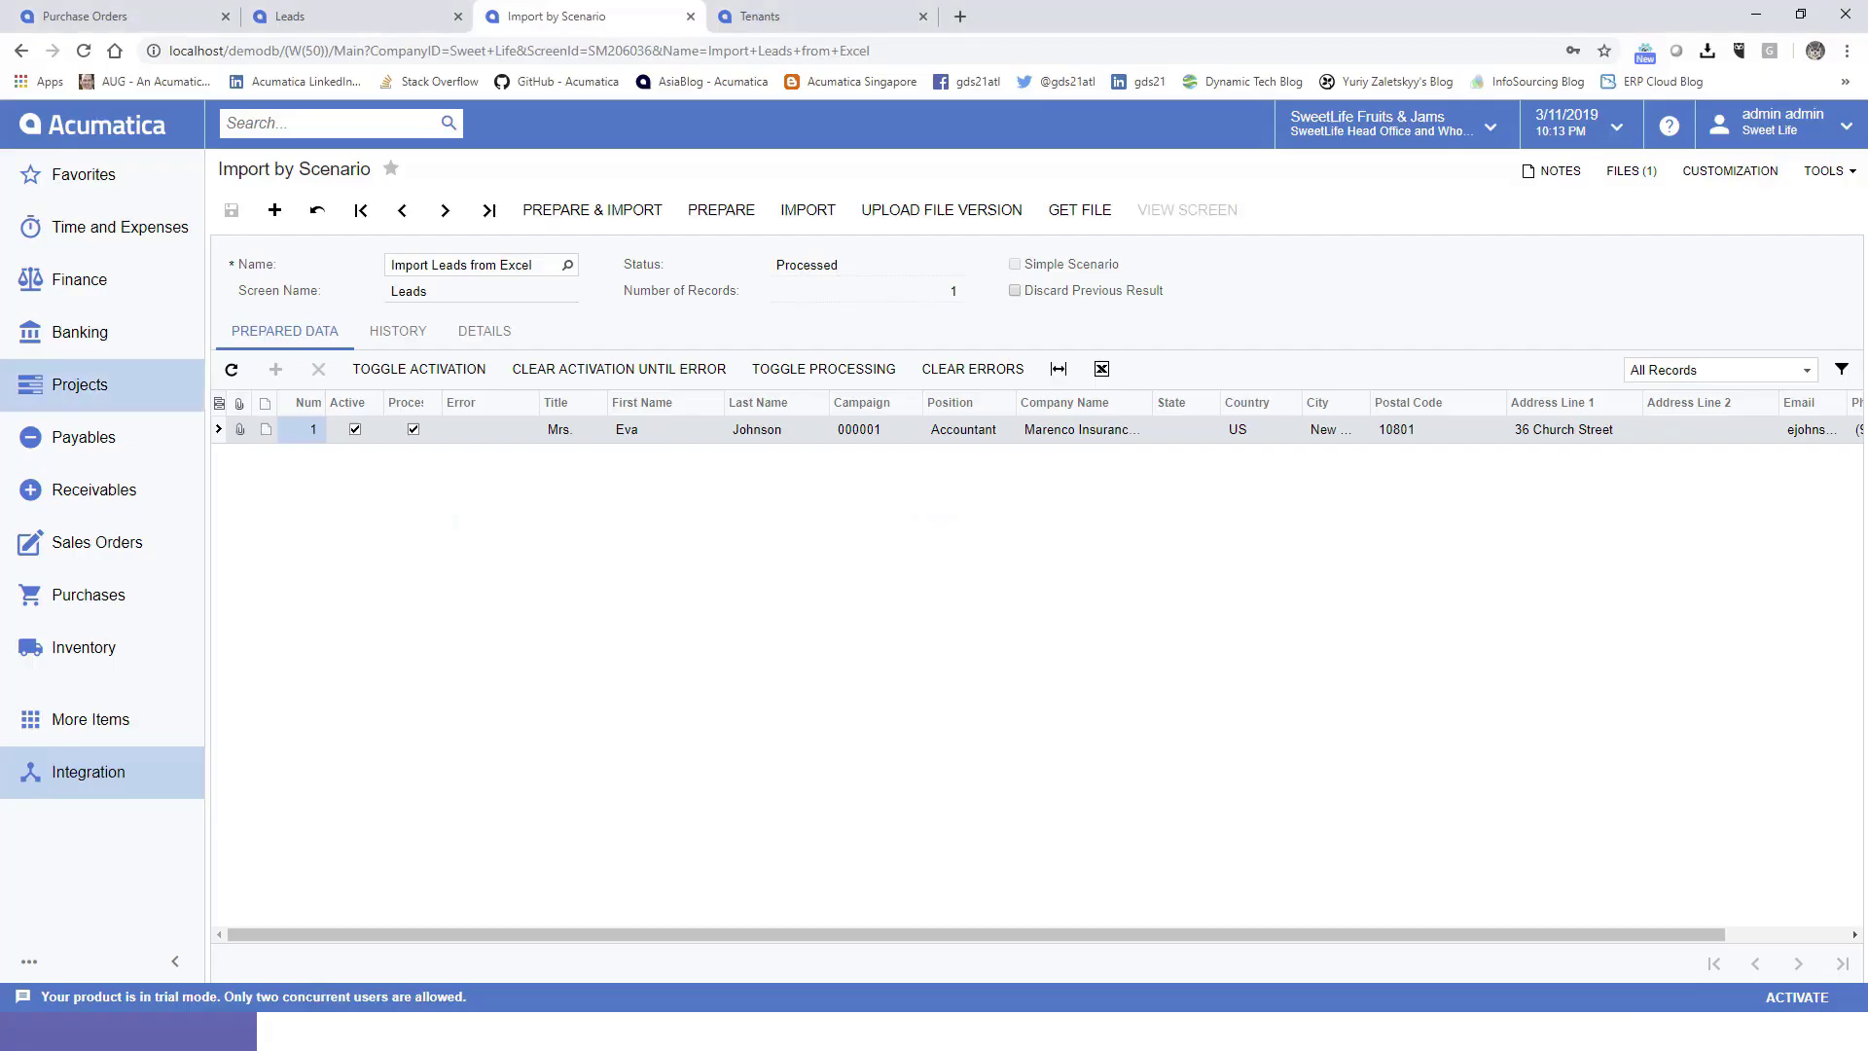
pyautogui.hotkey('ctrl', 'shift', 'Tab')
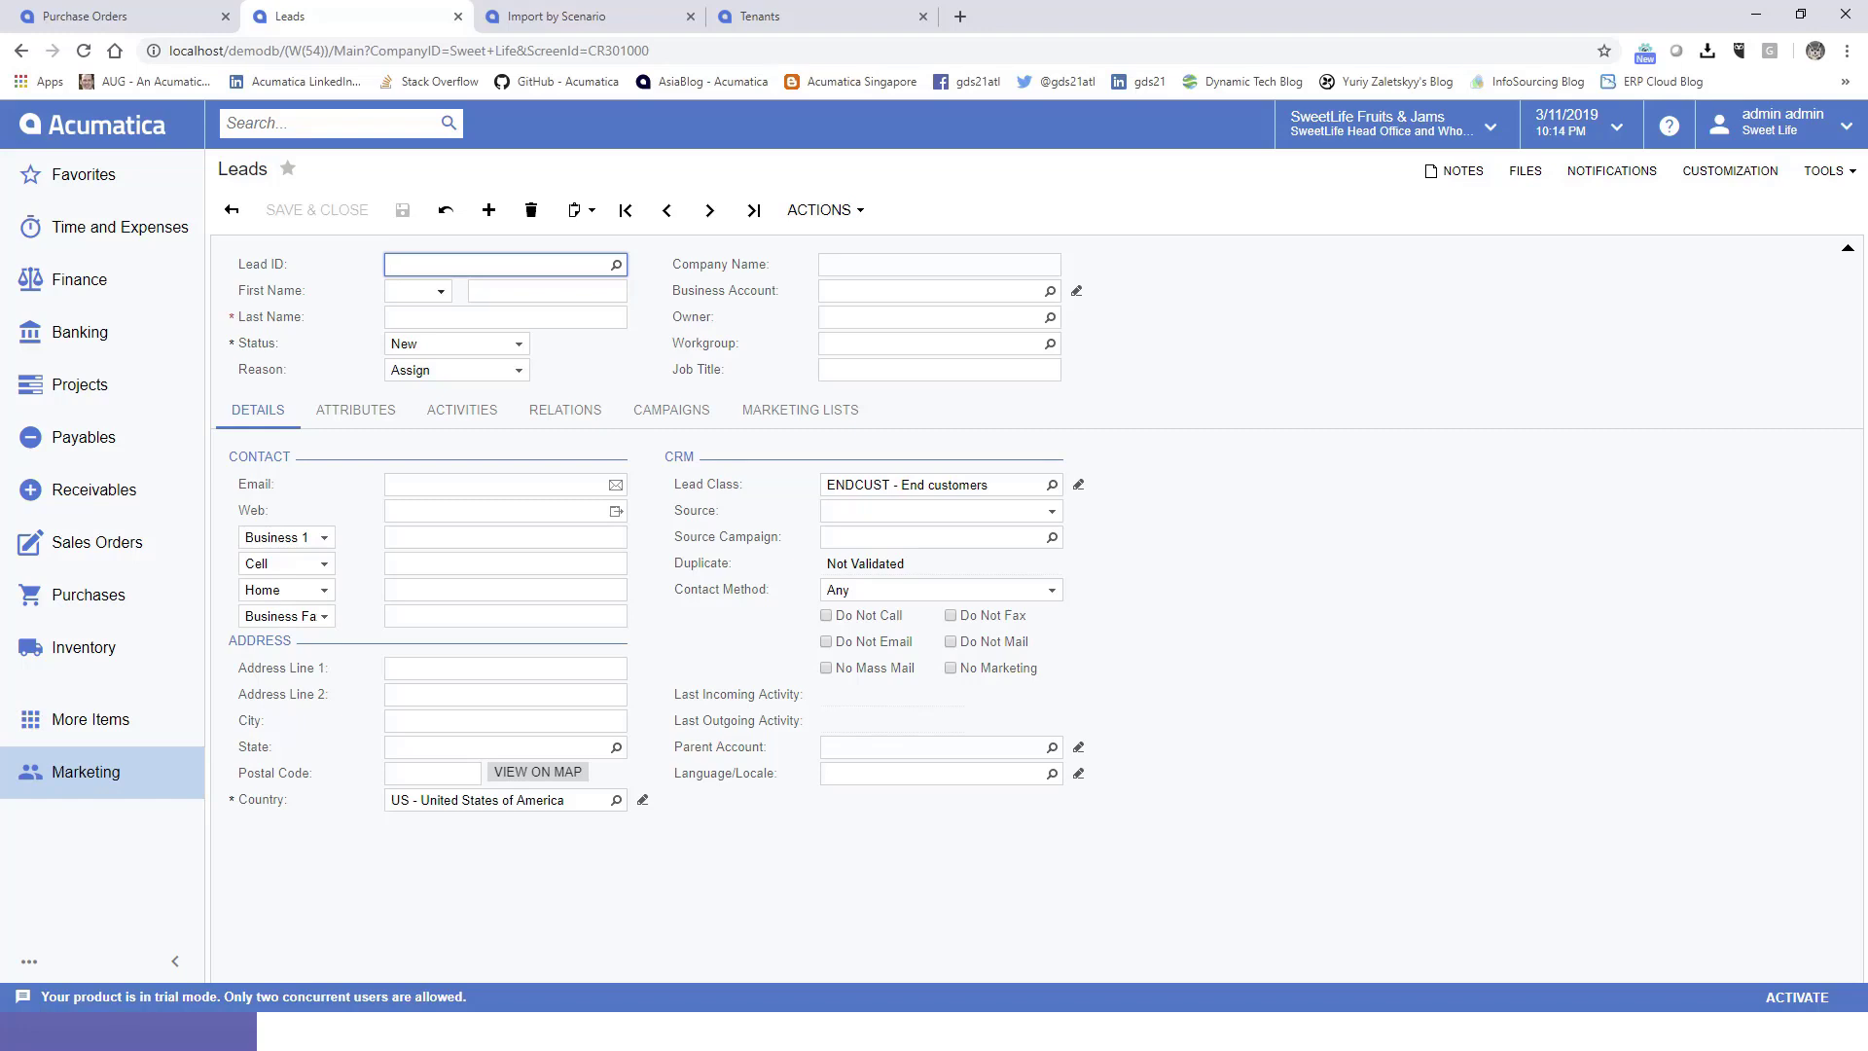
pyautogui.click(440, 291)
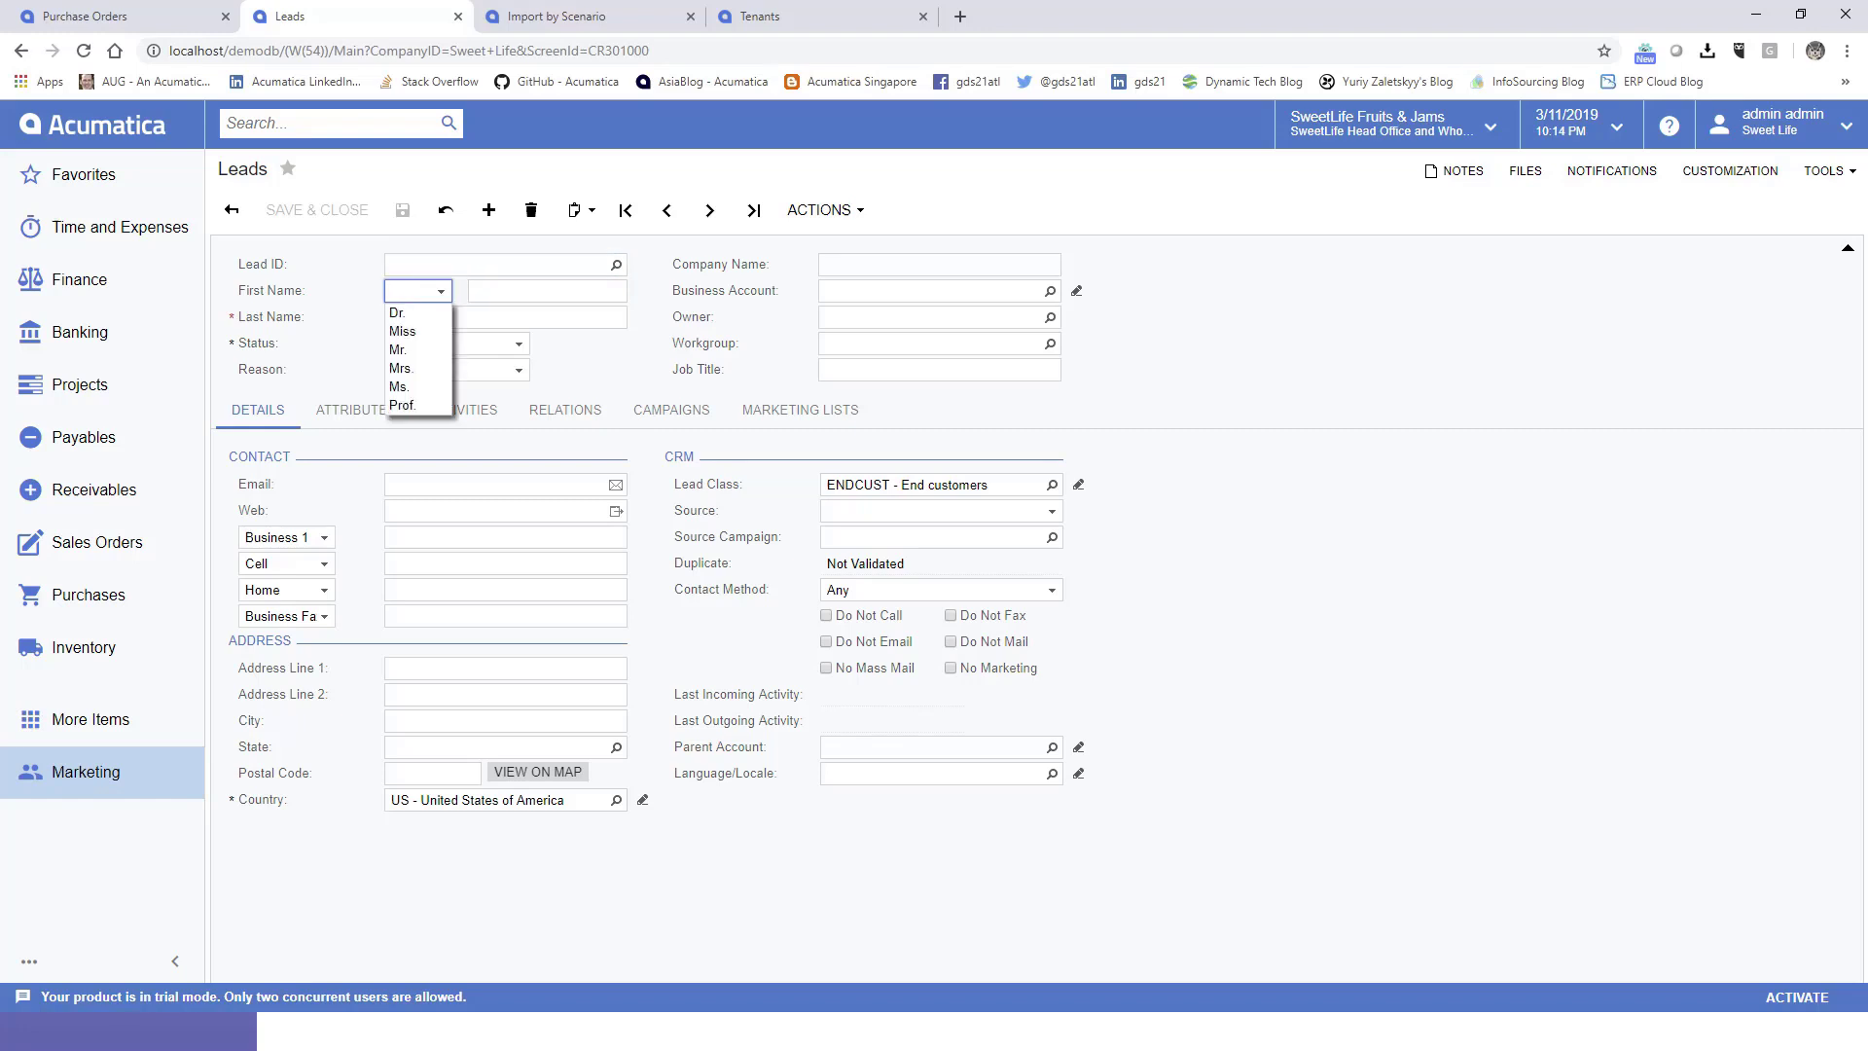
pyautogui.press('Down')
pyautogui.press('Down')
pyautogui.press('Down')
pyautogui.press('Down')
pyautogui.press('Down')
pyautogui.press('Down')
pyautogui.click(1052, 537)
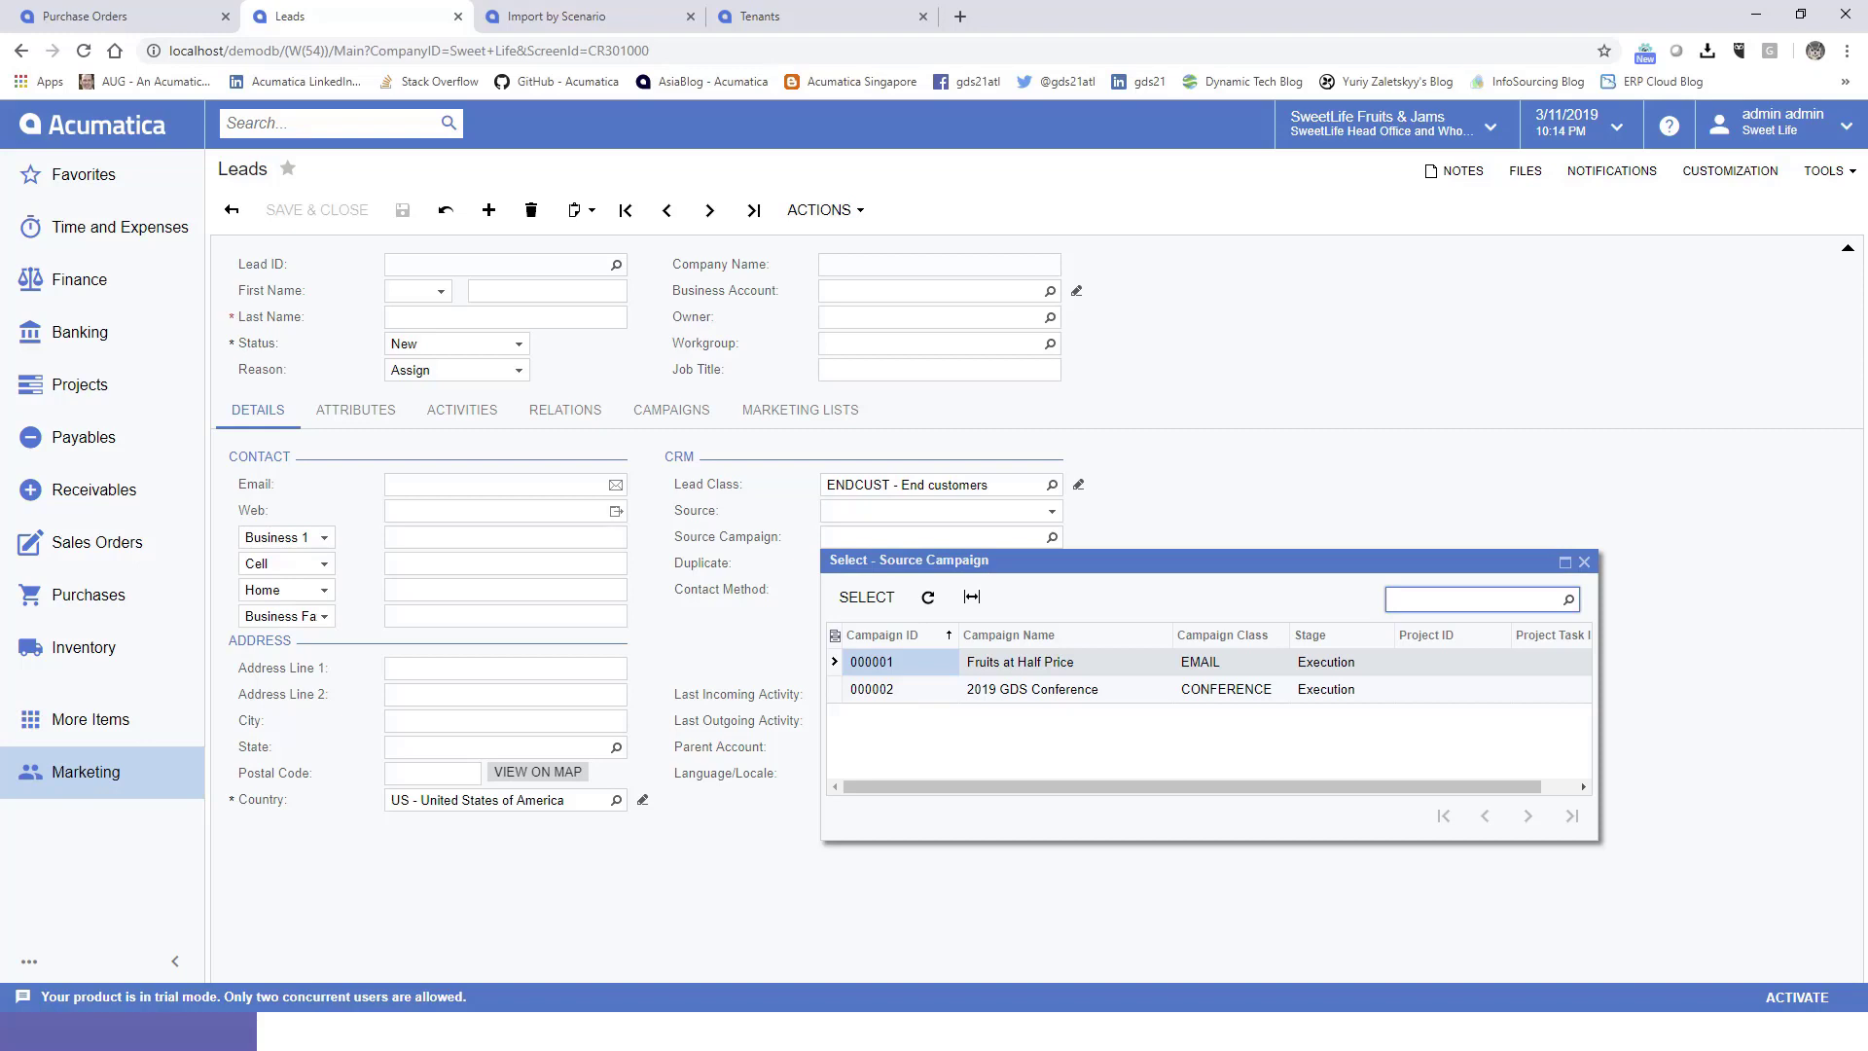
pyautogui.press('Escape')
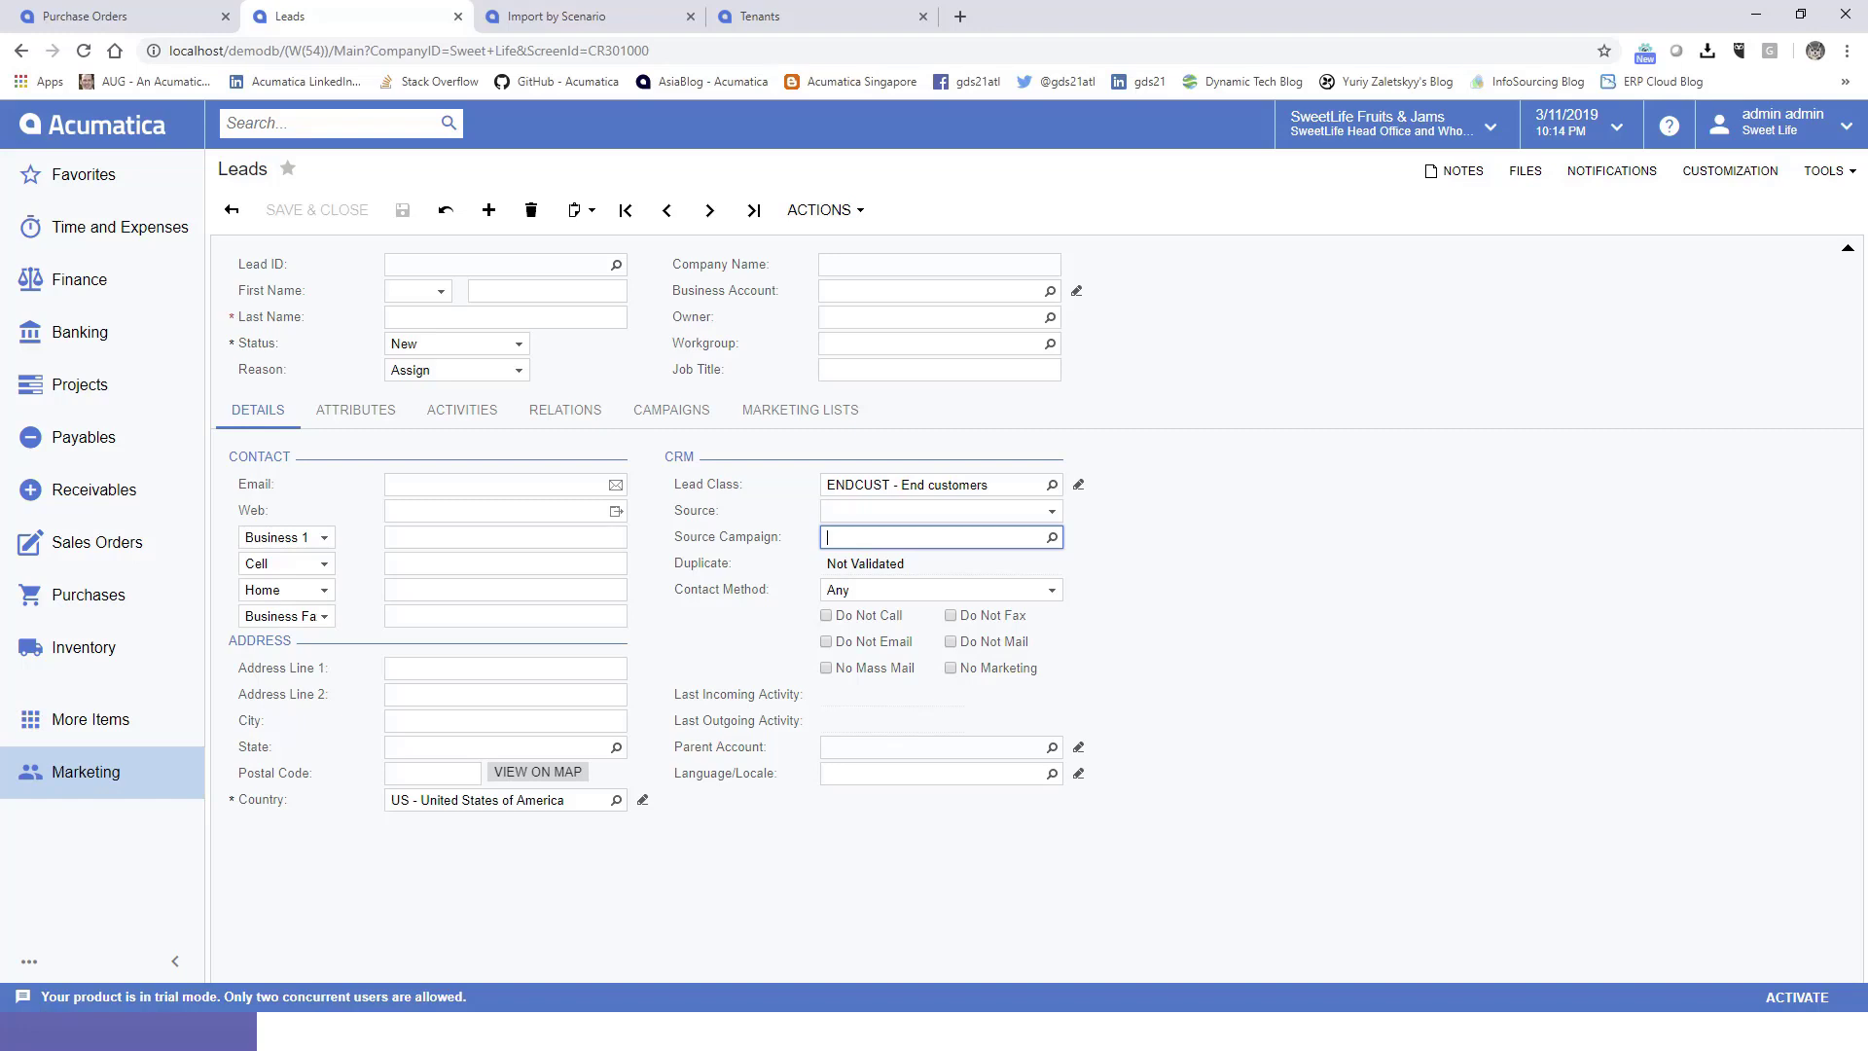
# Step: Return to New Leads.xlsx in Excel and insert blank cells at D2:D22 under Campaign, shifting the existing cells right
pyautogui.hotkey('alt', 'Tab')
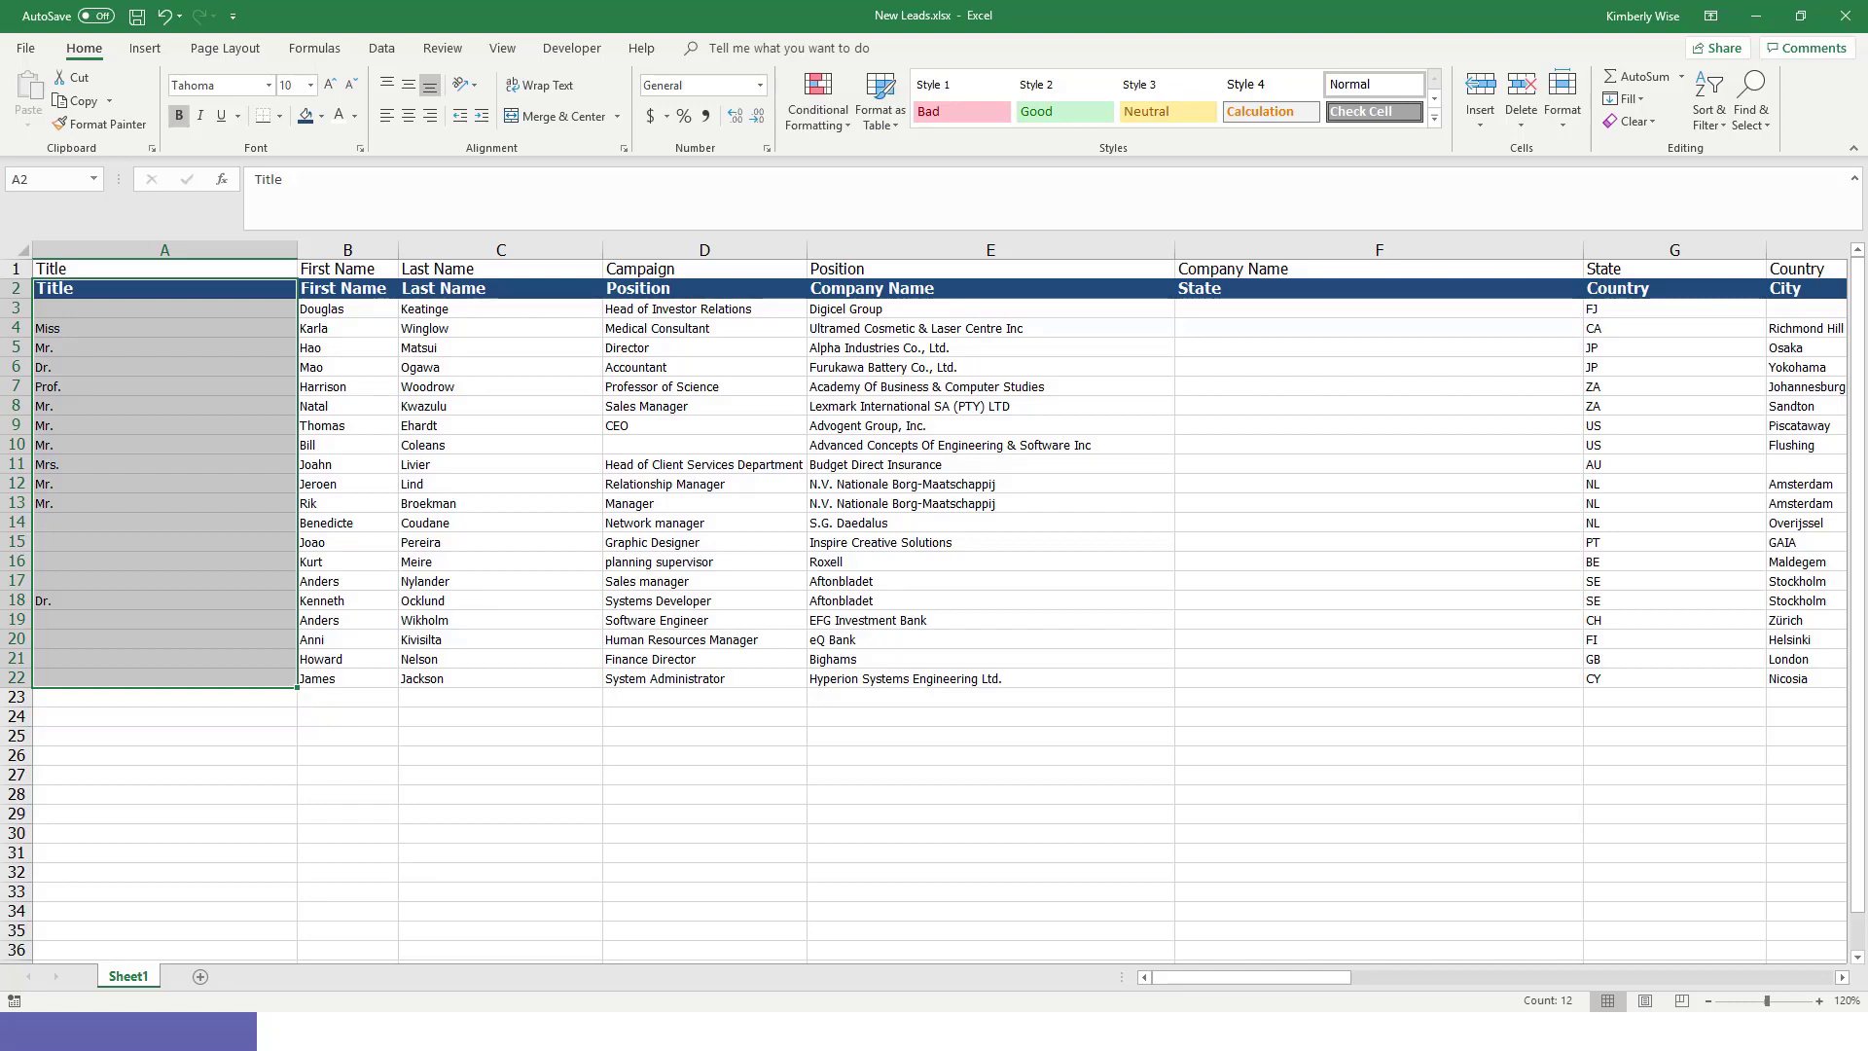
pyautogui.click(705, 270)
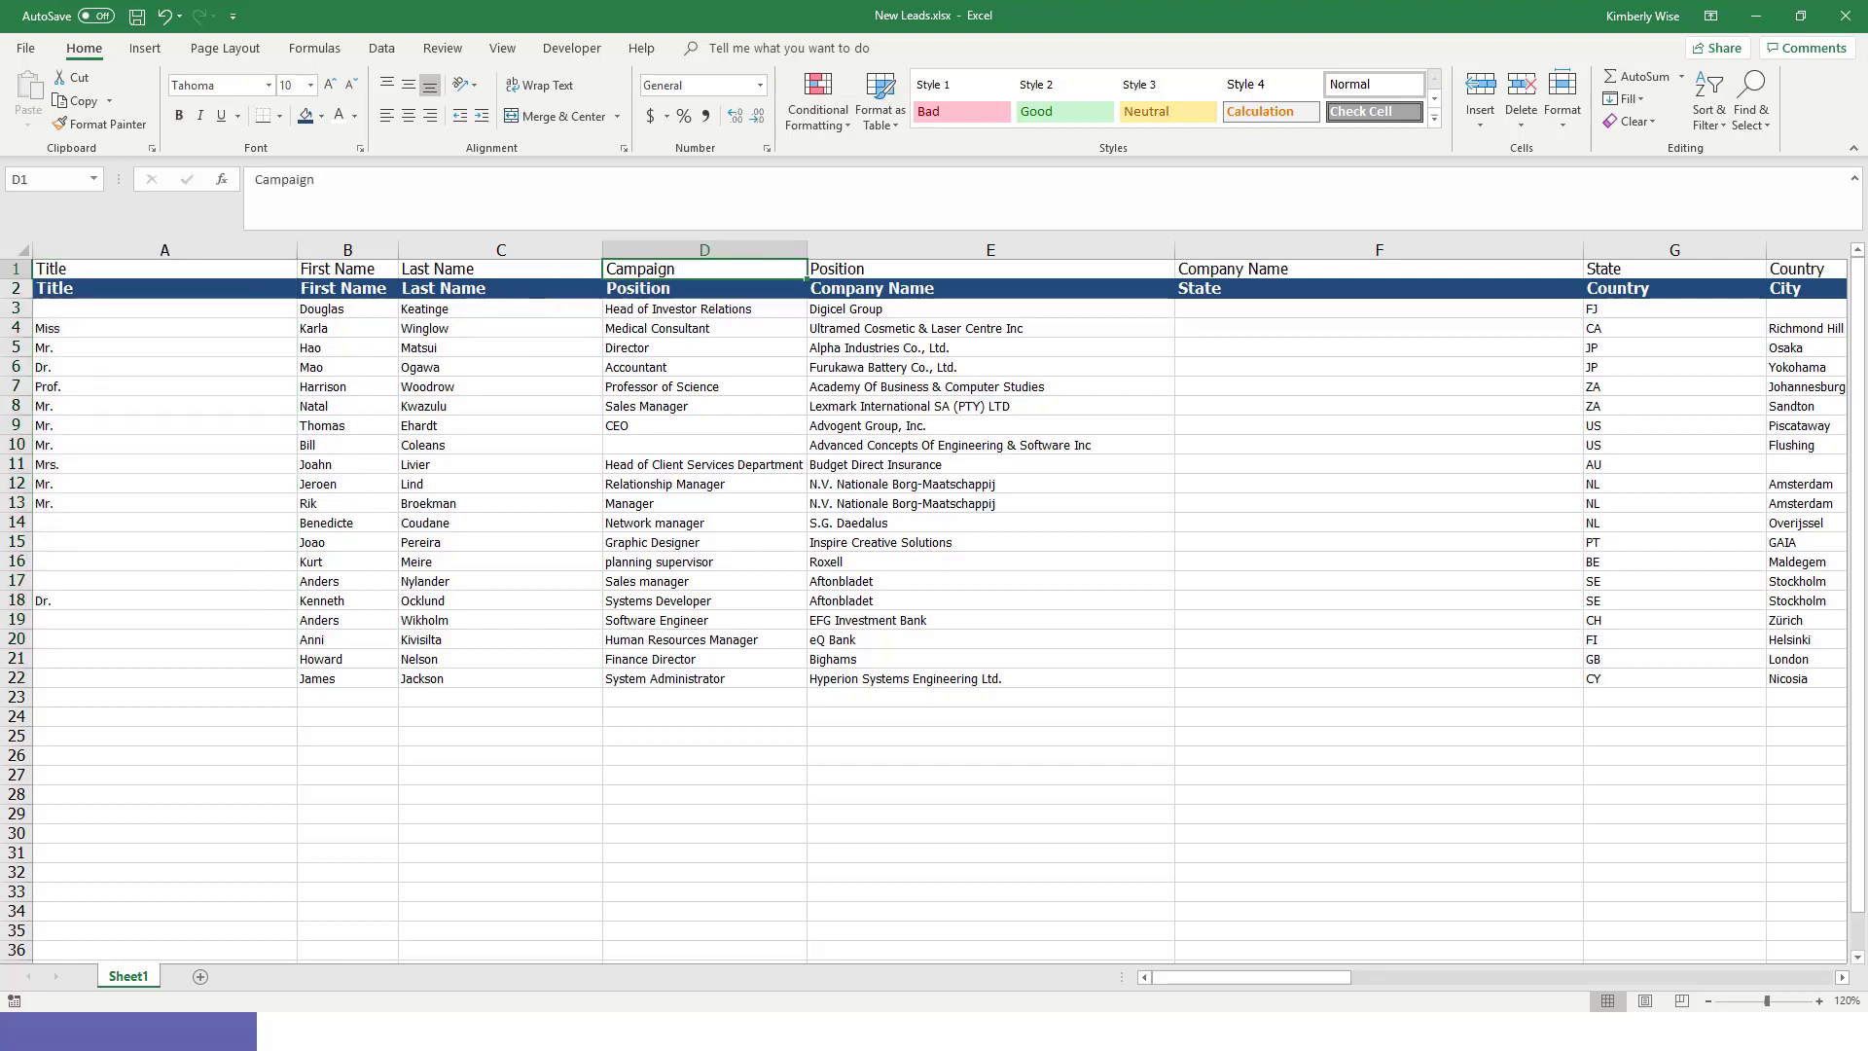
pyautogui.moveTo(705, 288); pyautogui.dragTo(704, 678)
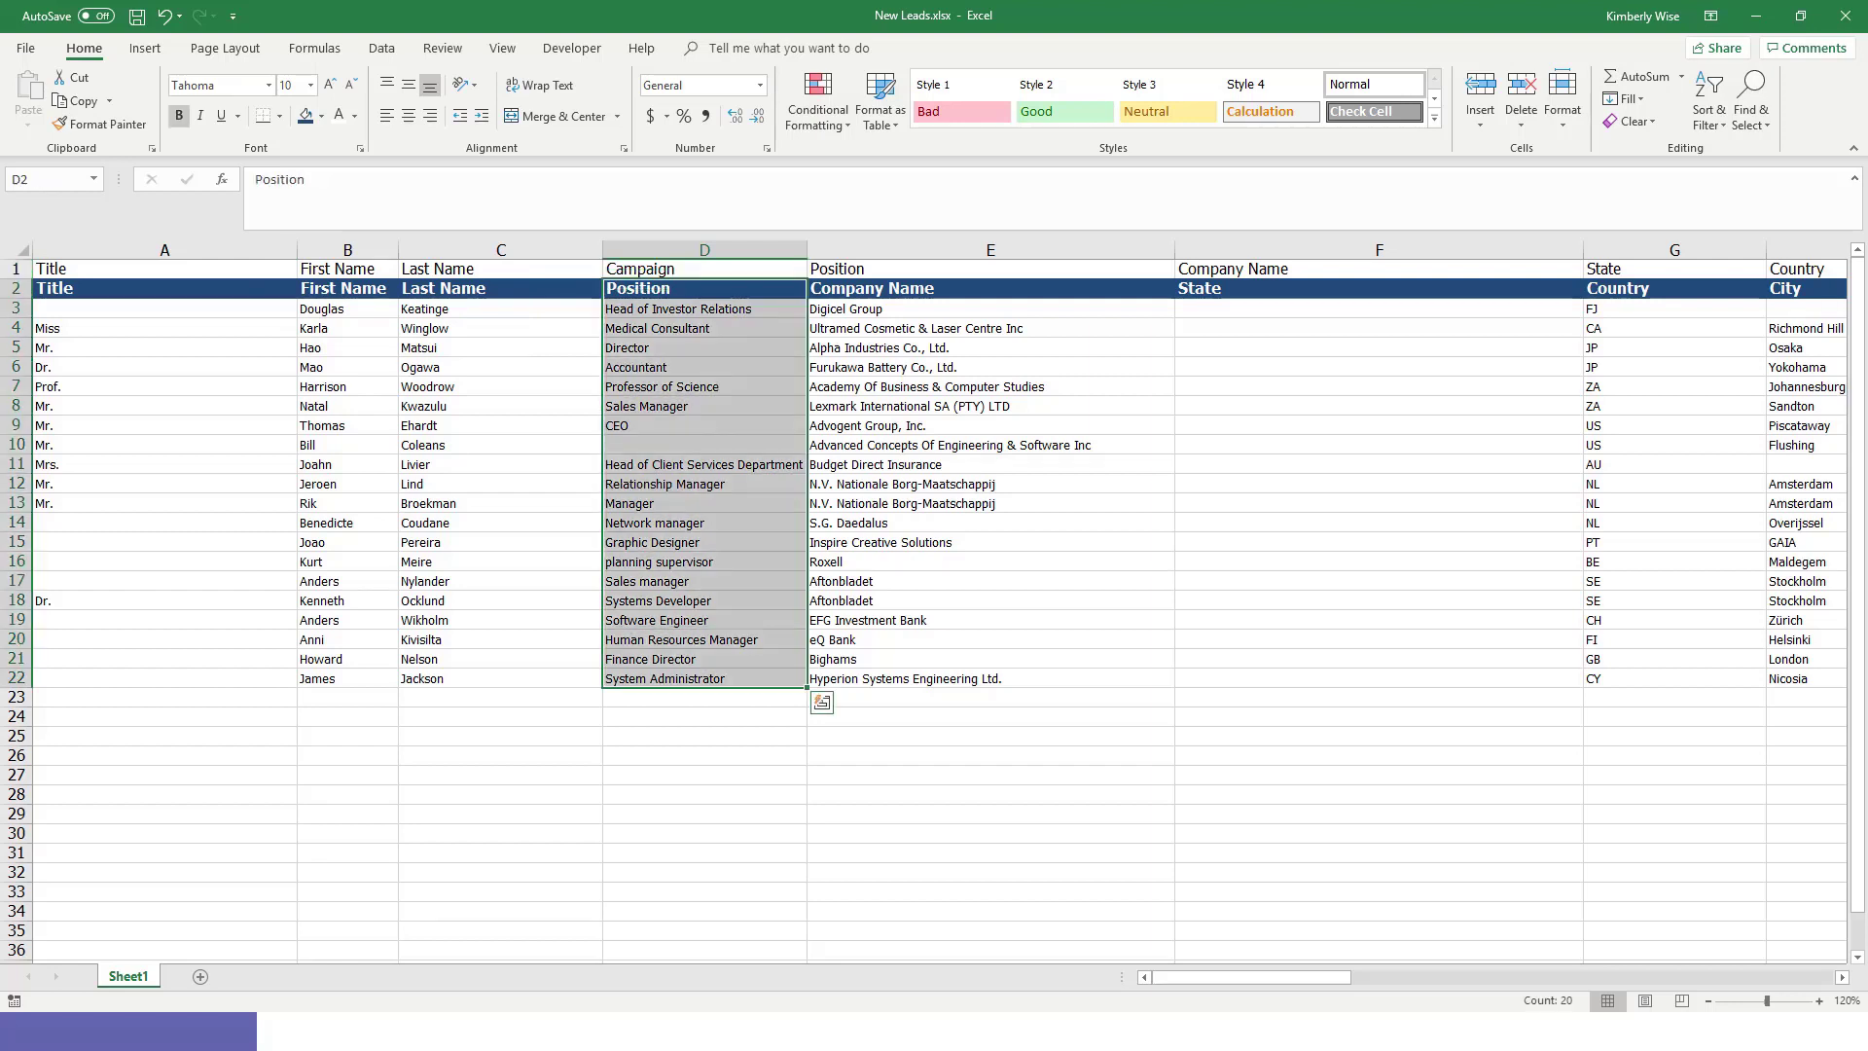
pyautogui.rightClick(650, 615)
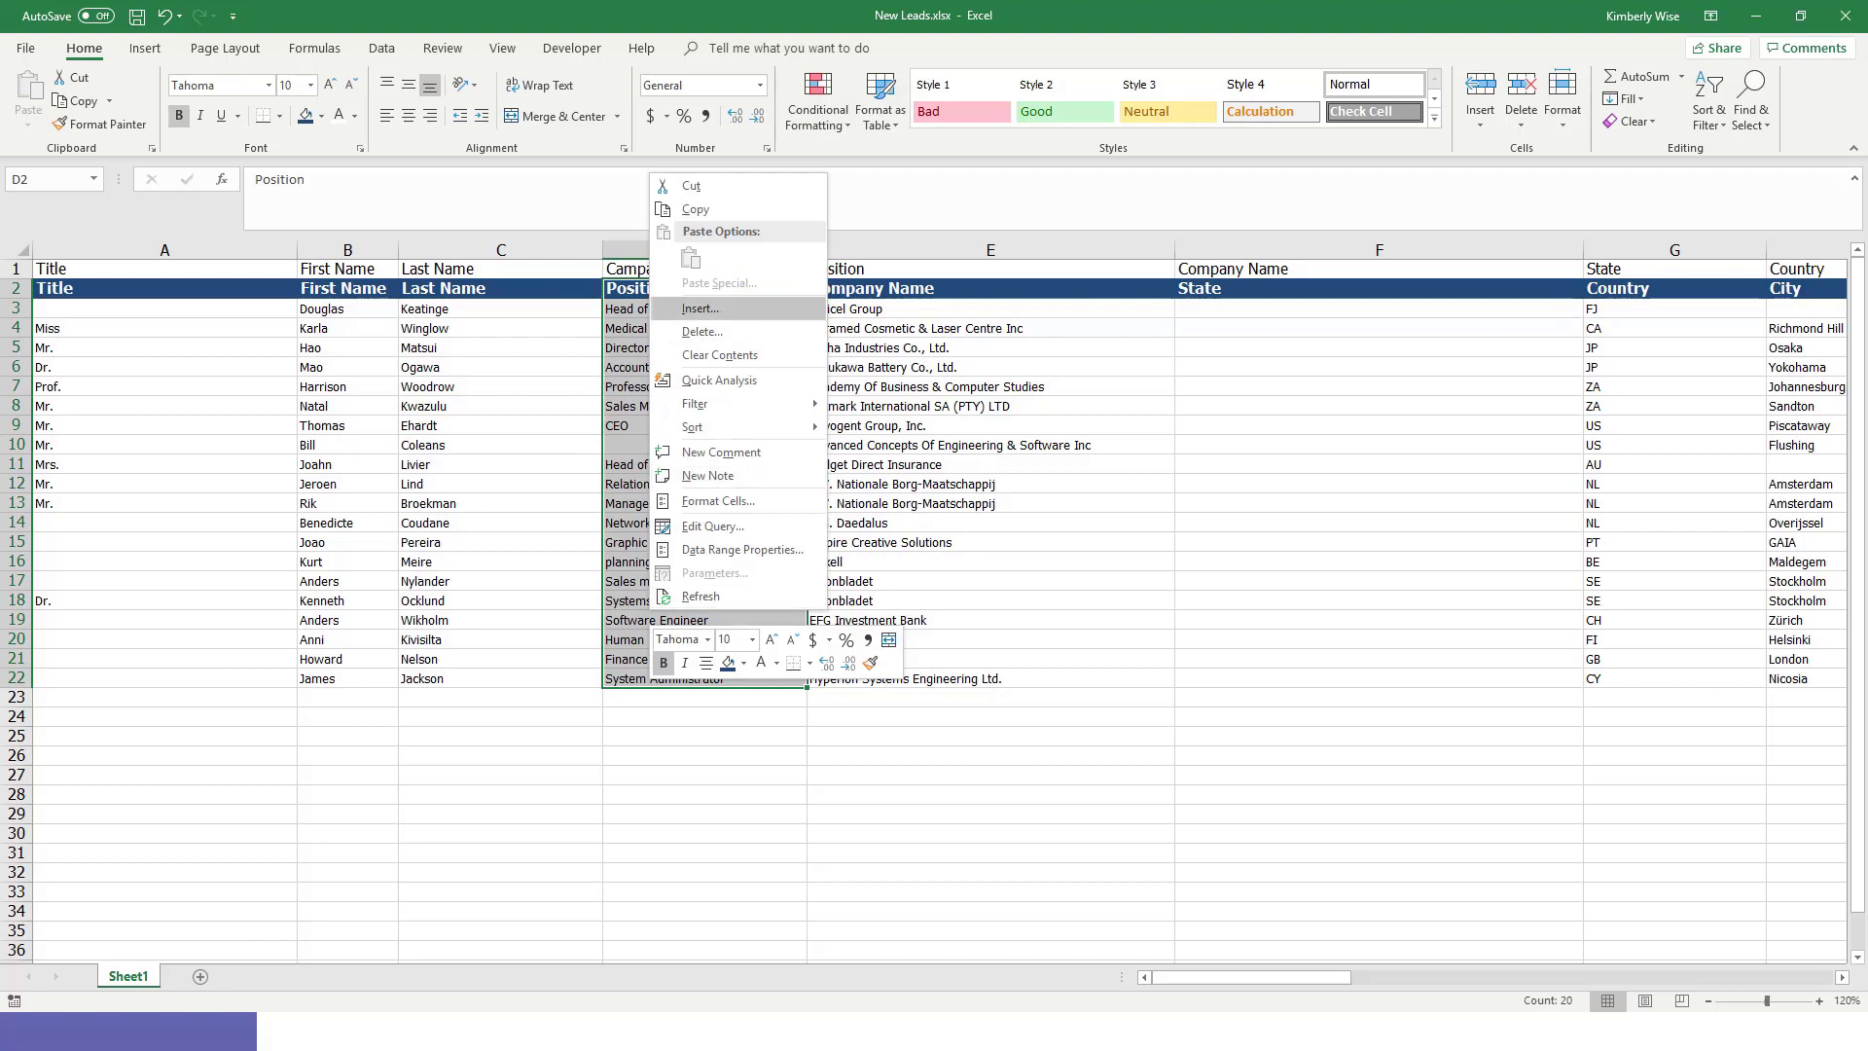
pyautogui.click(701, 308)
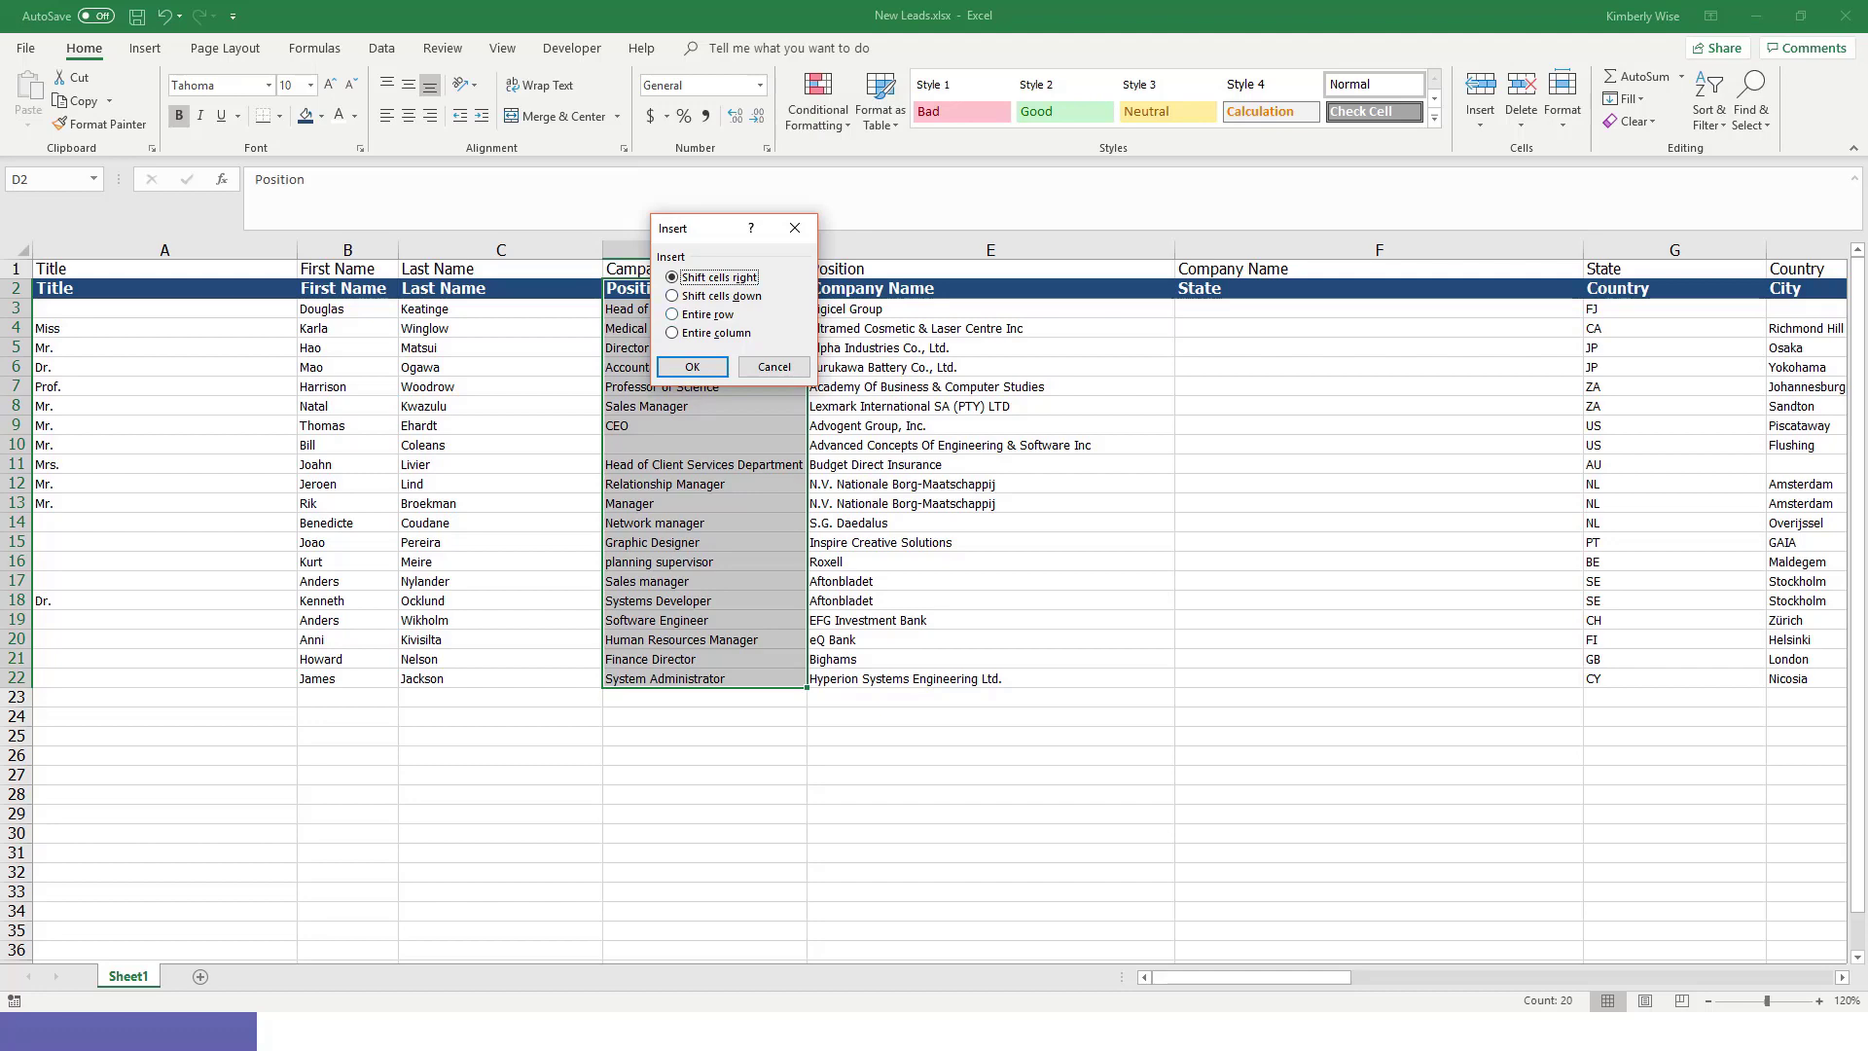
pyautogui.click(692, 366)
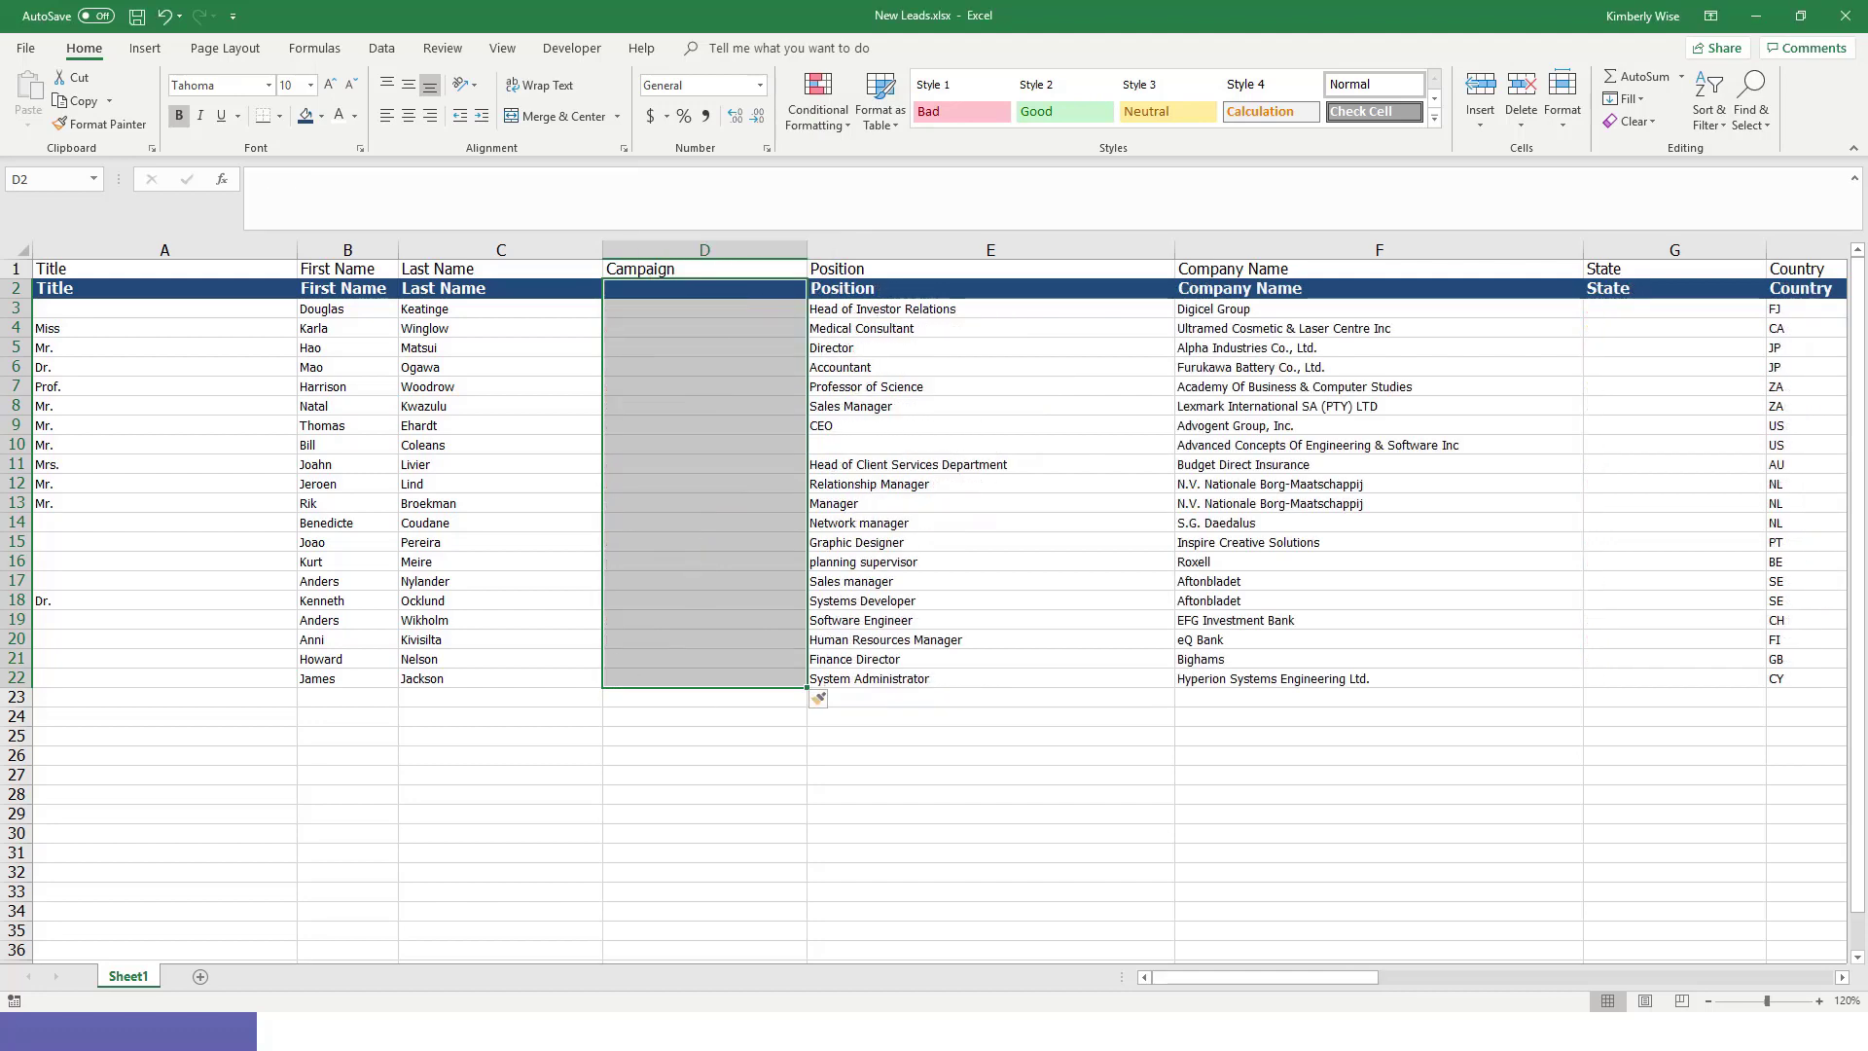
# Step: Try to enter campaign 000002 in cell D3 for the first lead
pyautogui.click(705, 289)
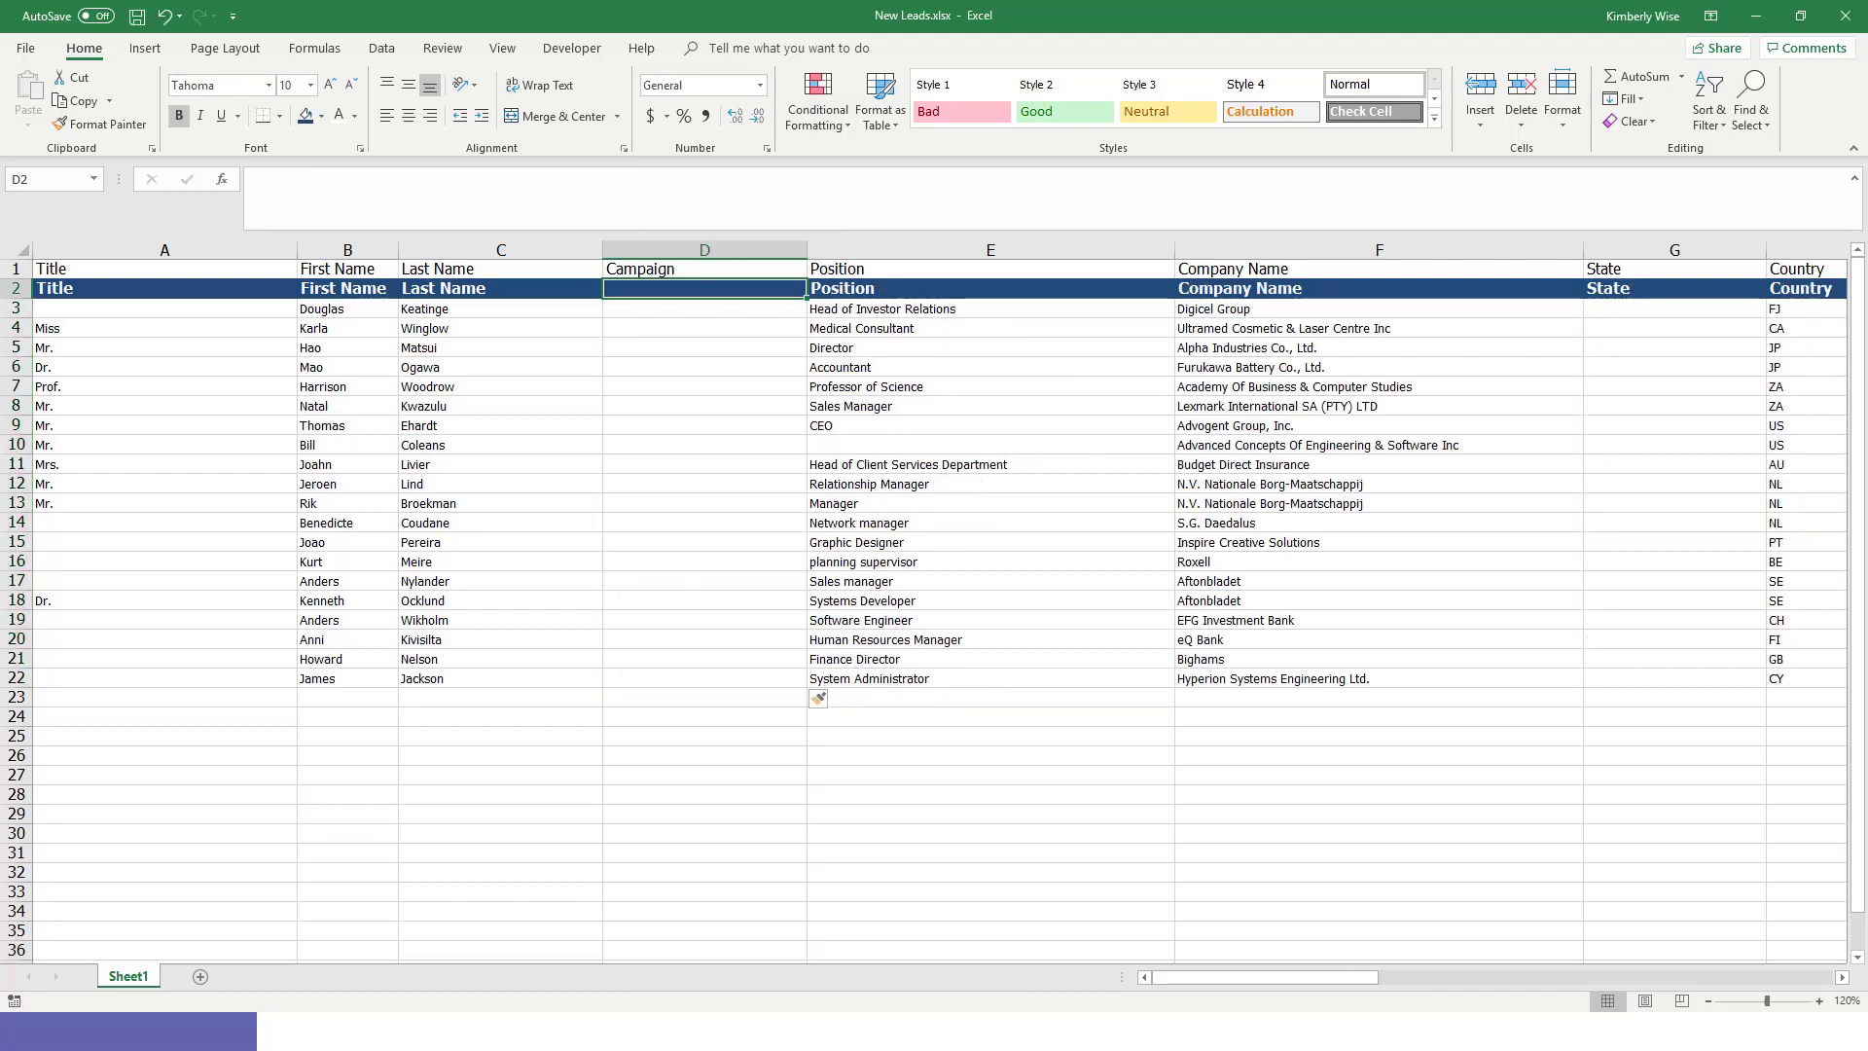
pyautogui.click(704, 309)
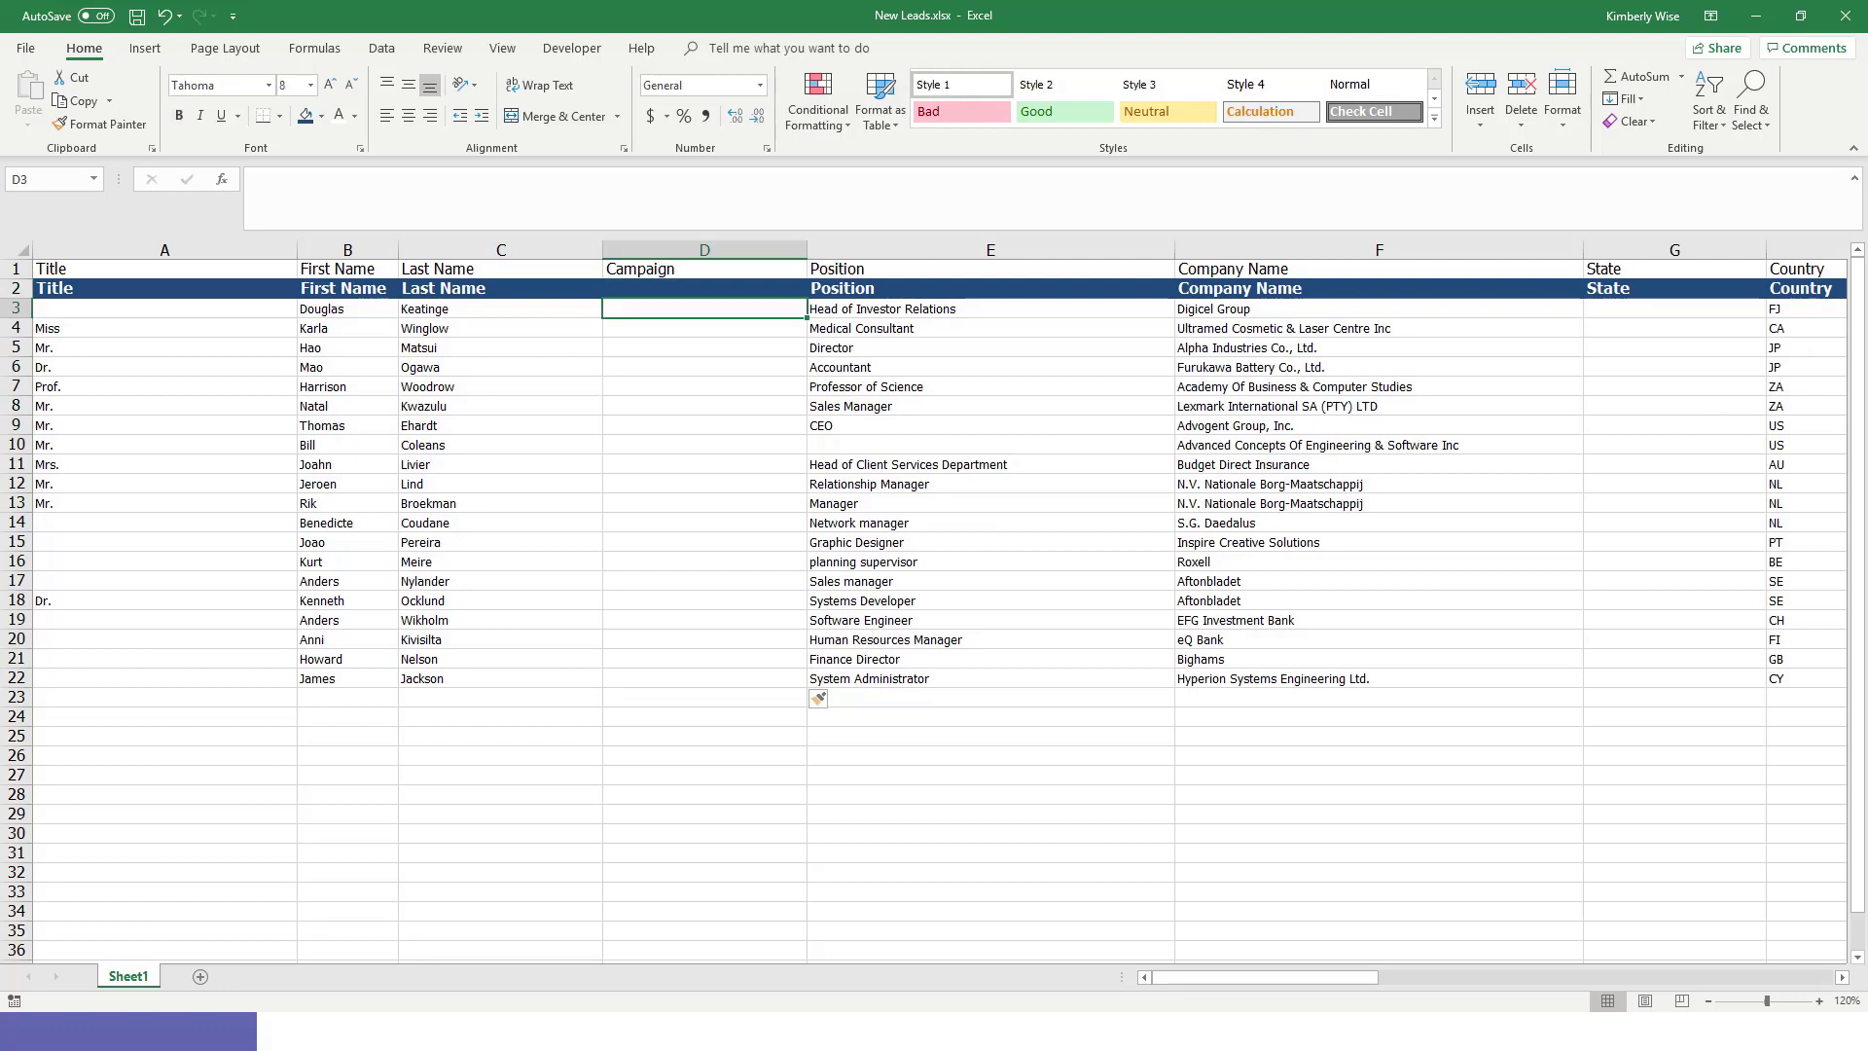
pyautogui.write('0')
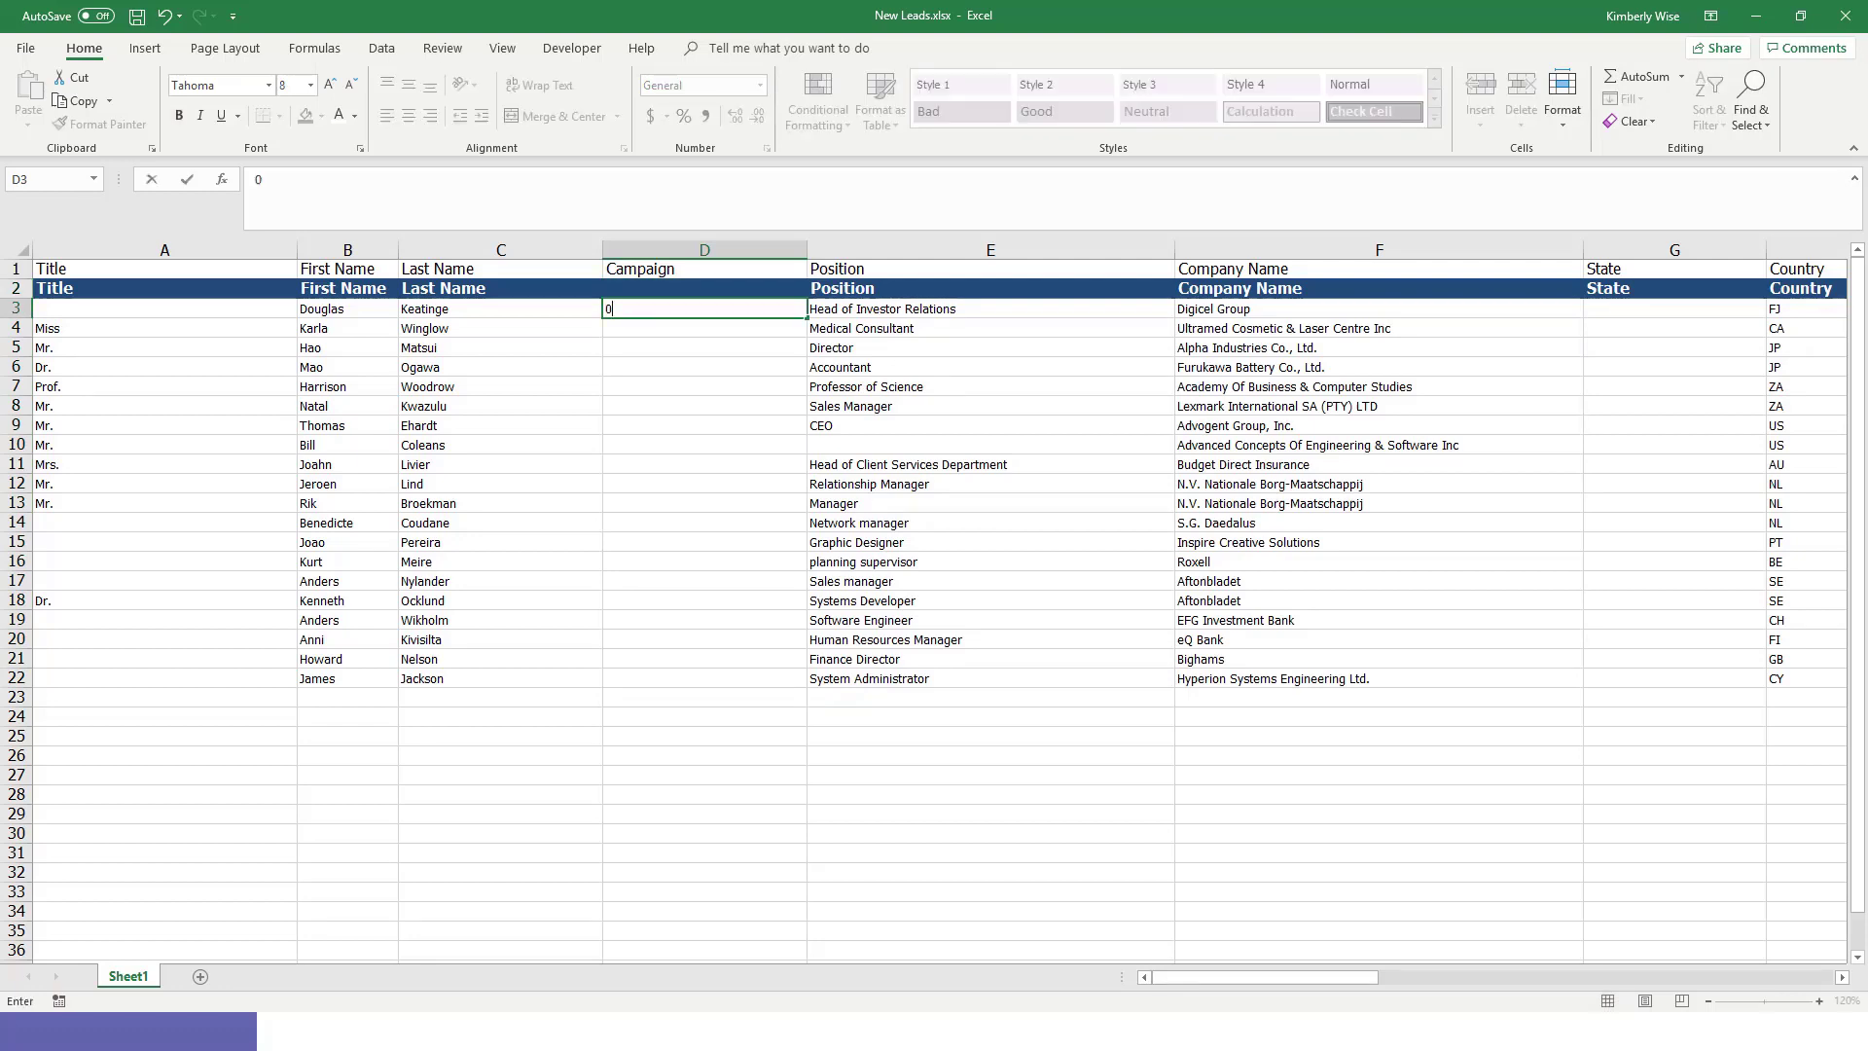
pyautogui.write('00002')
pyautogui.press('Return')
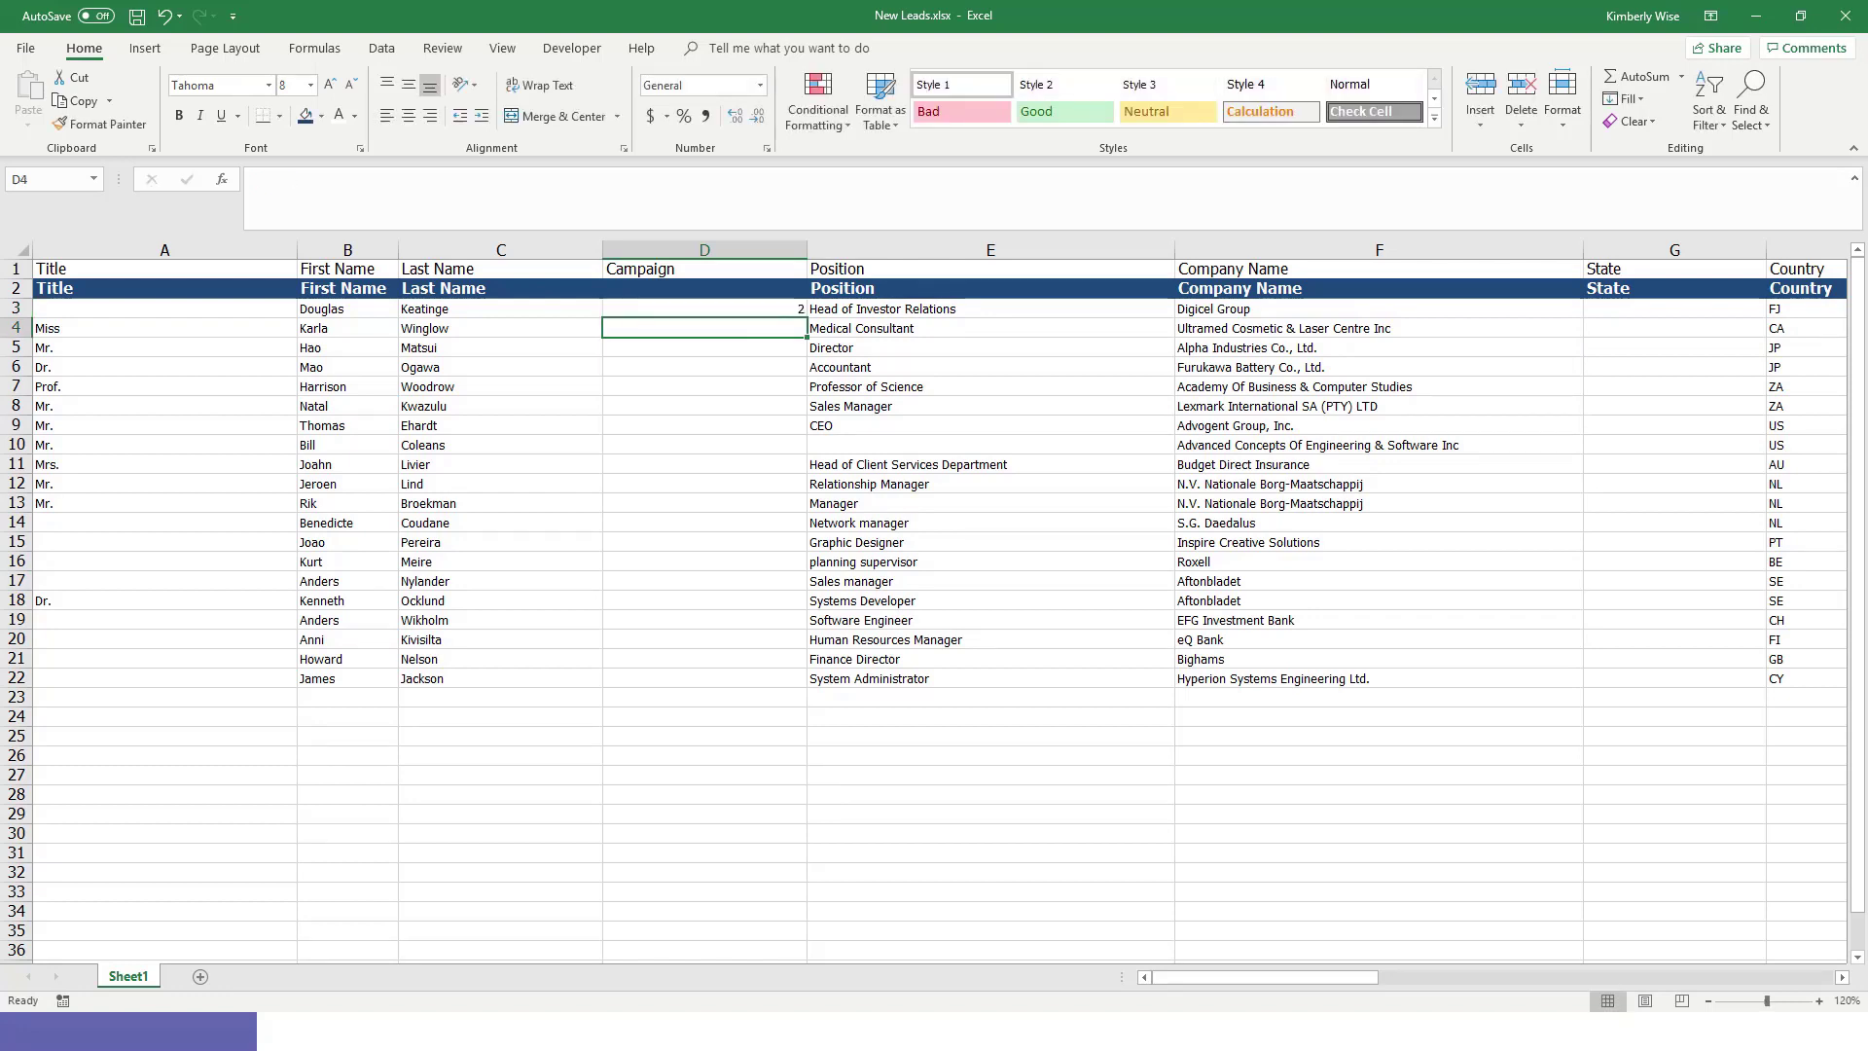
# Step: Format cell D3 under Campaign as Text and enter 000002 in it
pyautogui.click(704, 309)
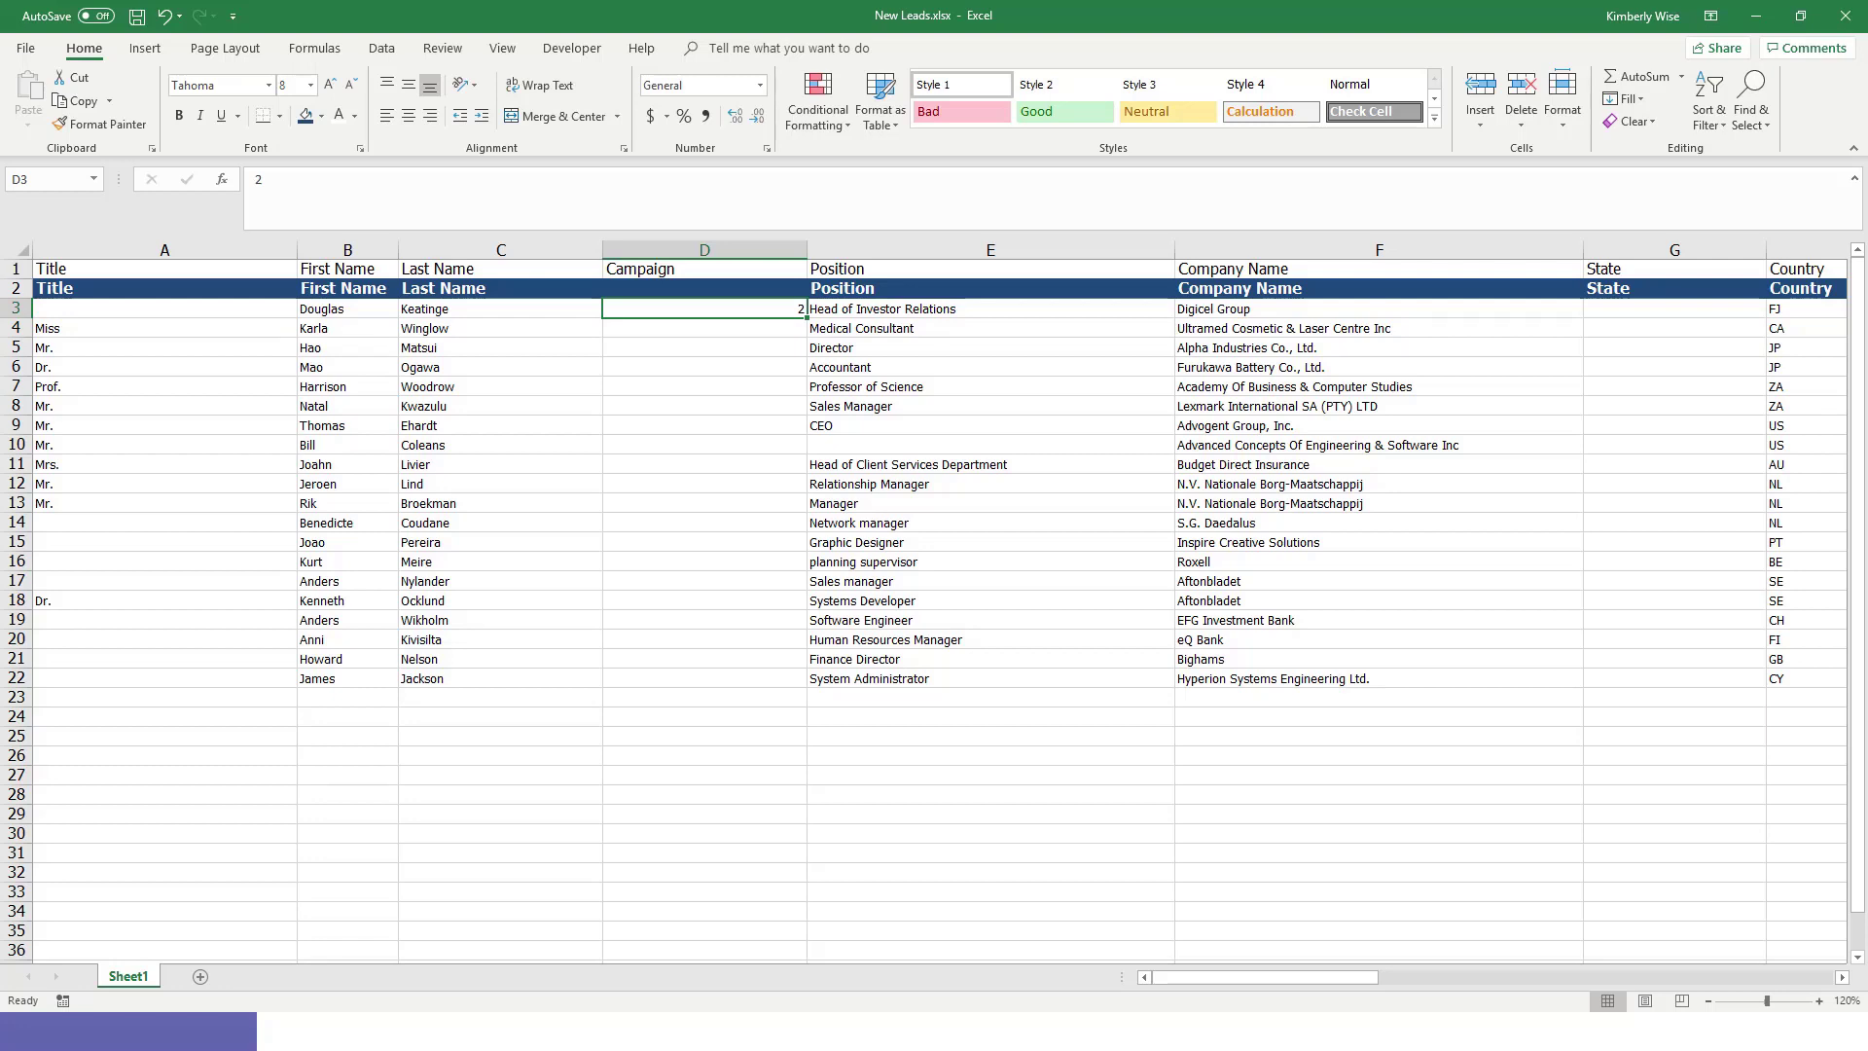
pyautogui.rightClick(787, 310)
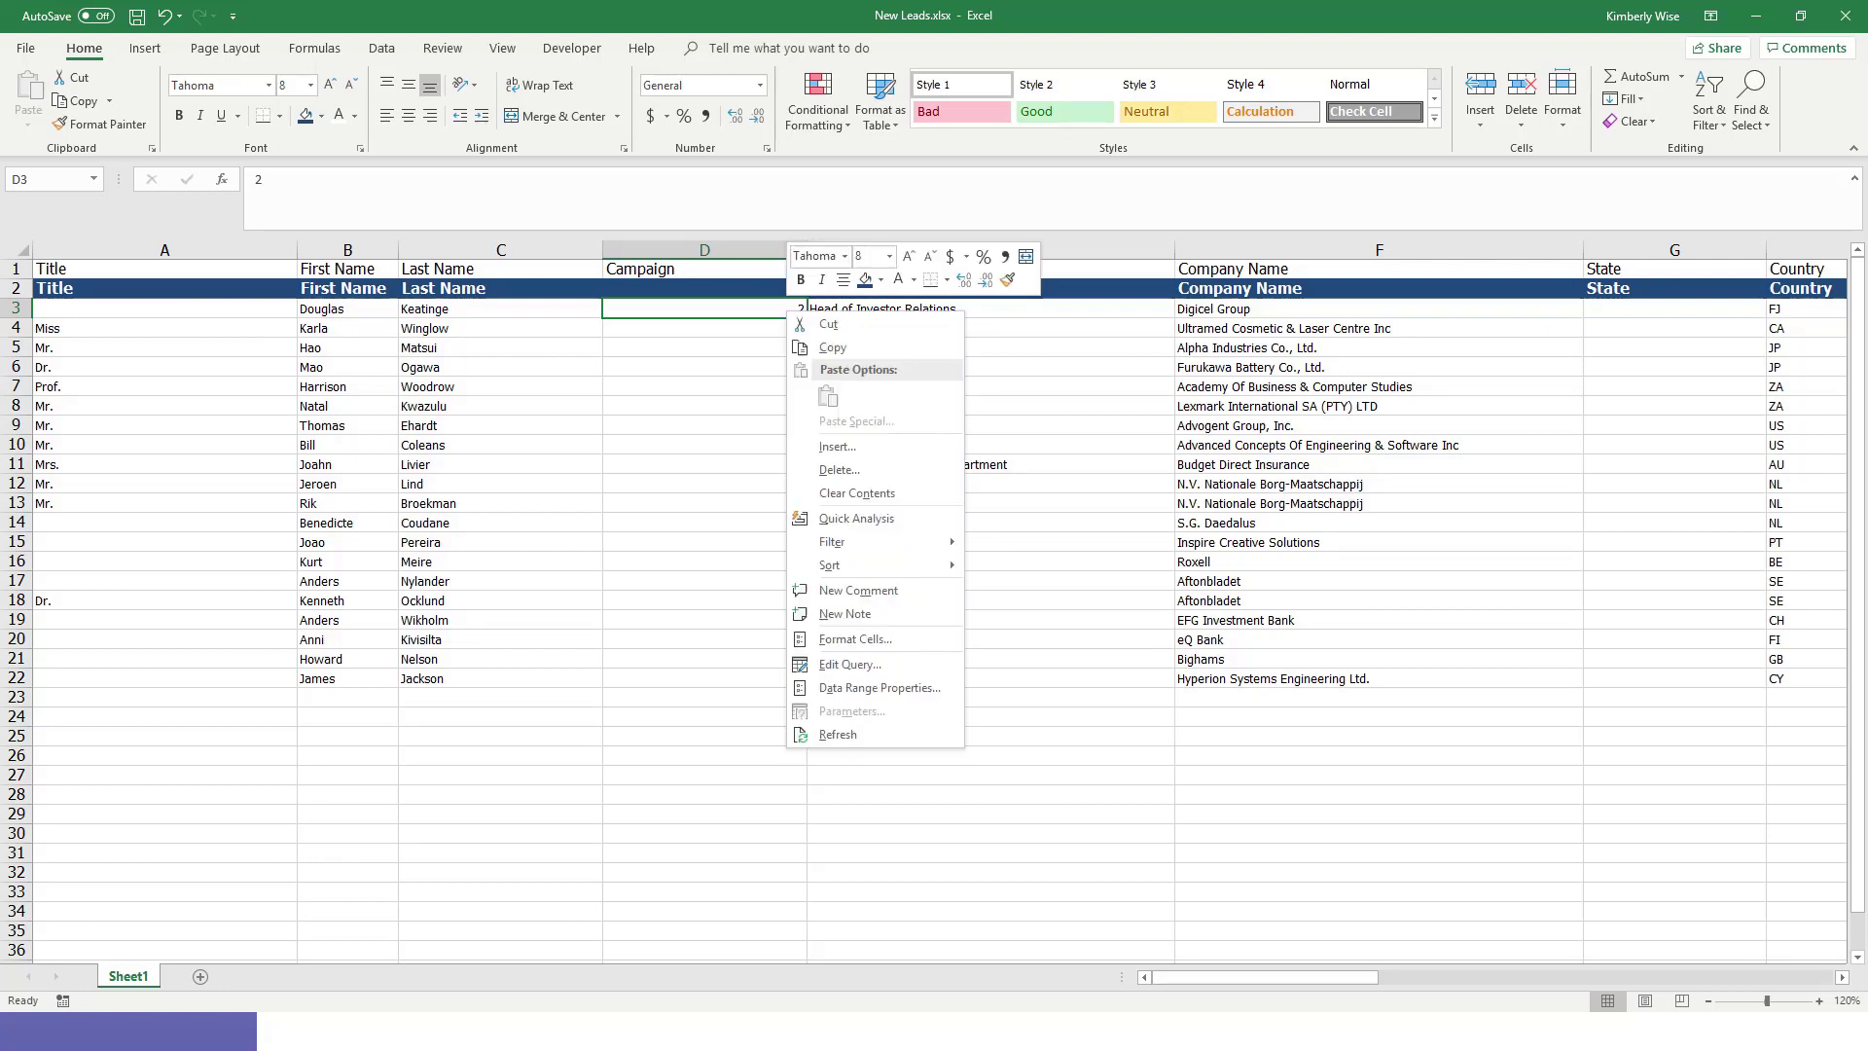
pyautogui.click(856, 640)
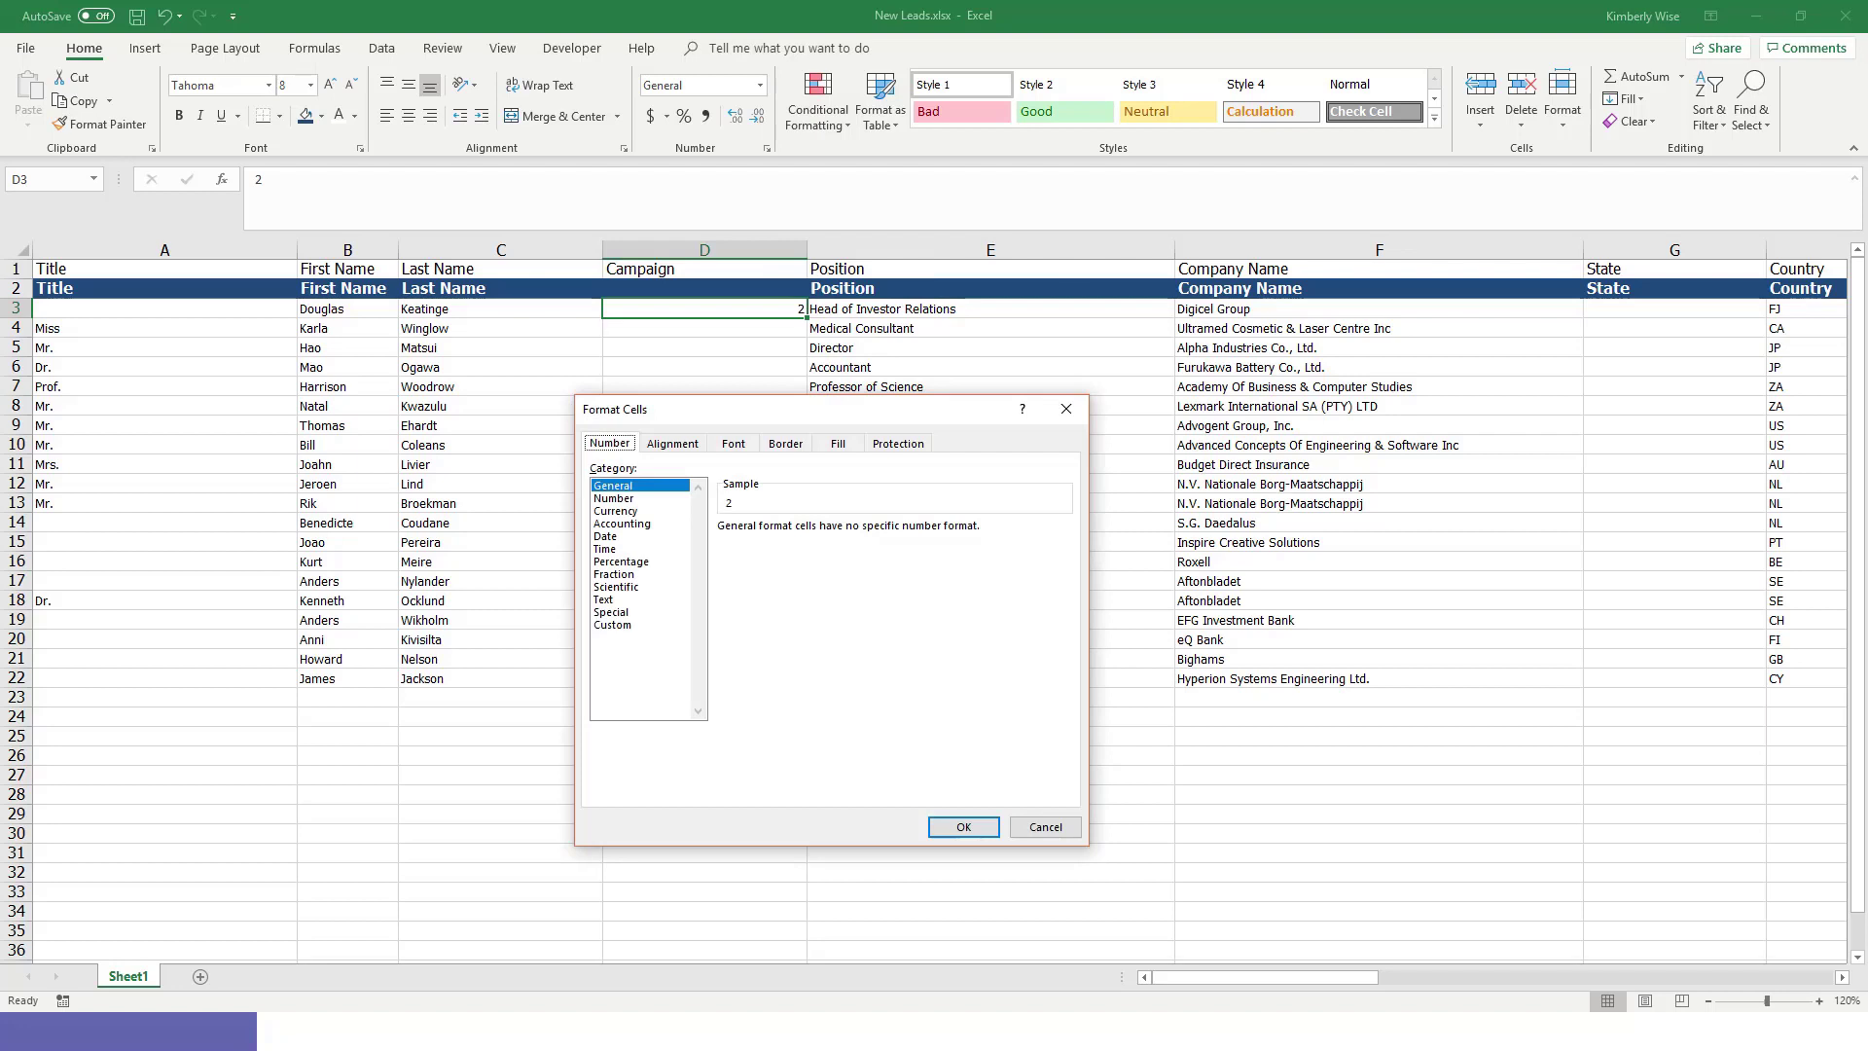
pyautogui.doubleClick(605, 601)
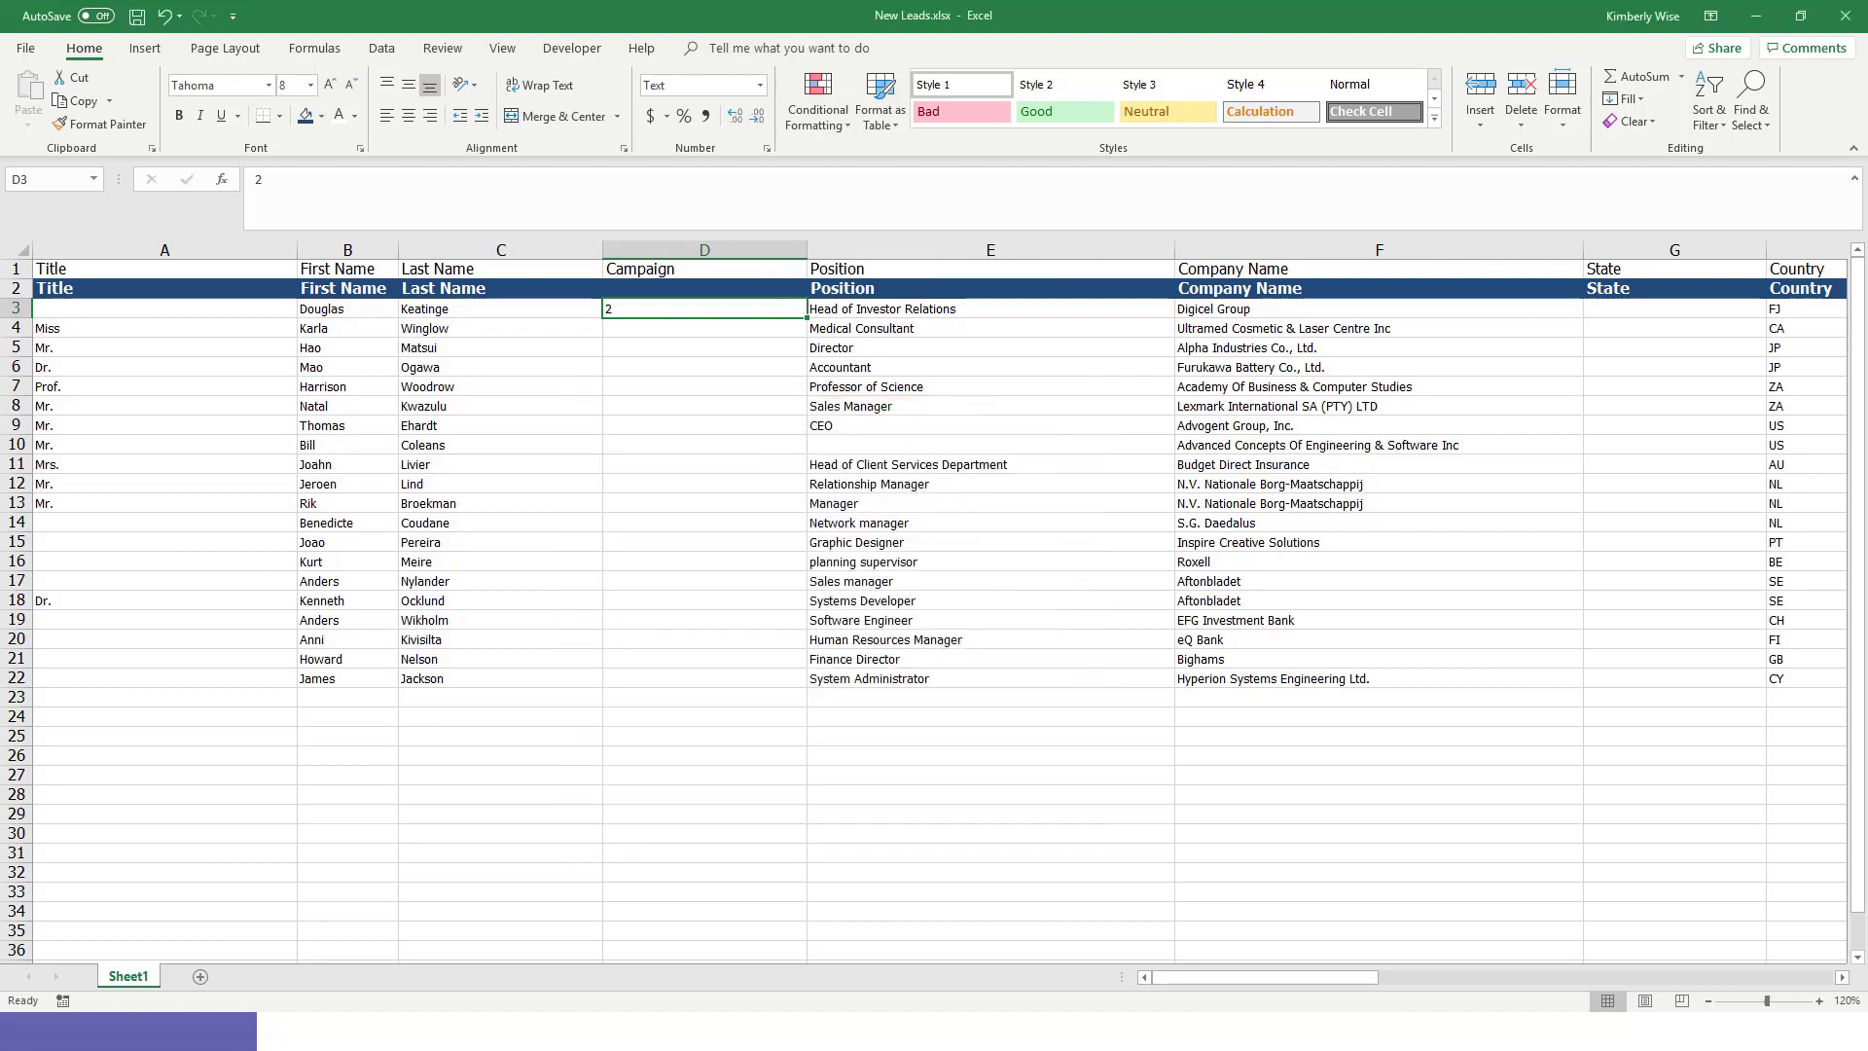
pyautogui.write('00000')
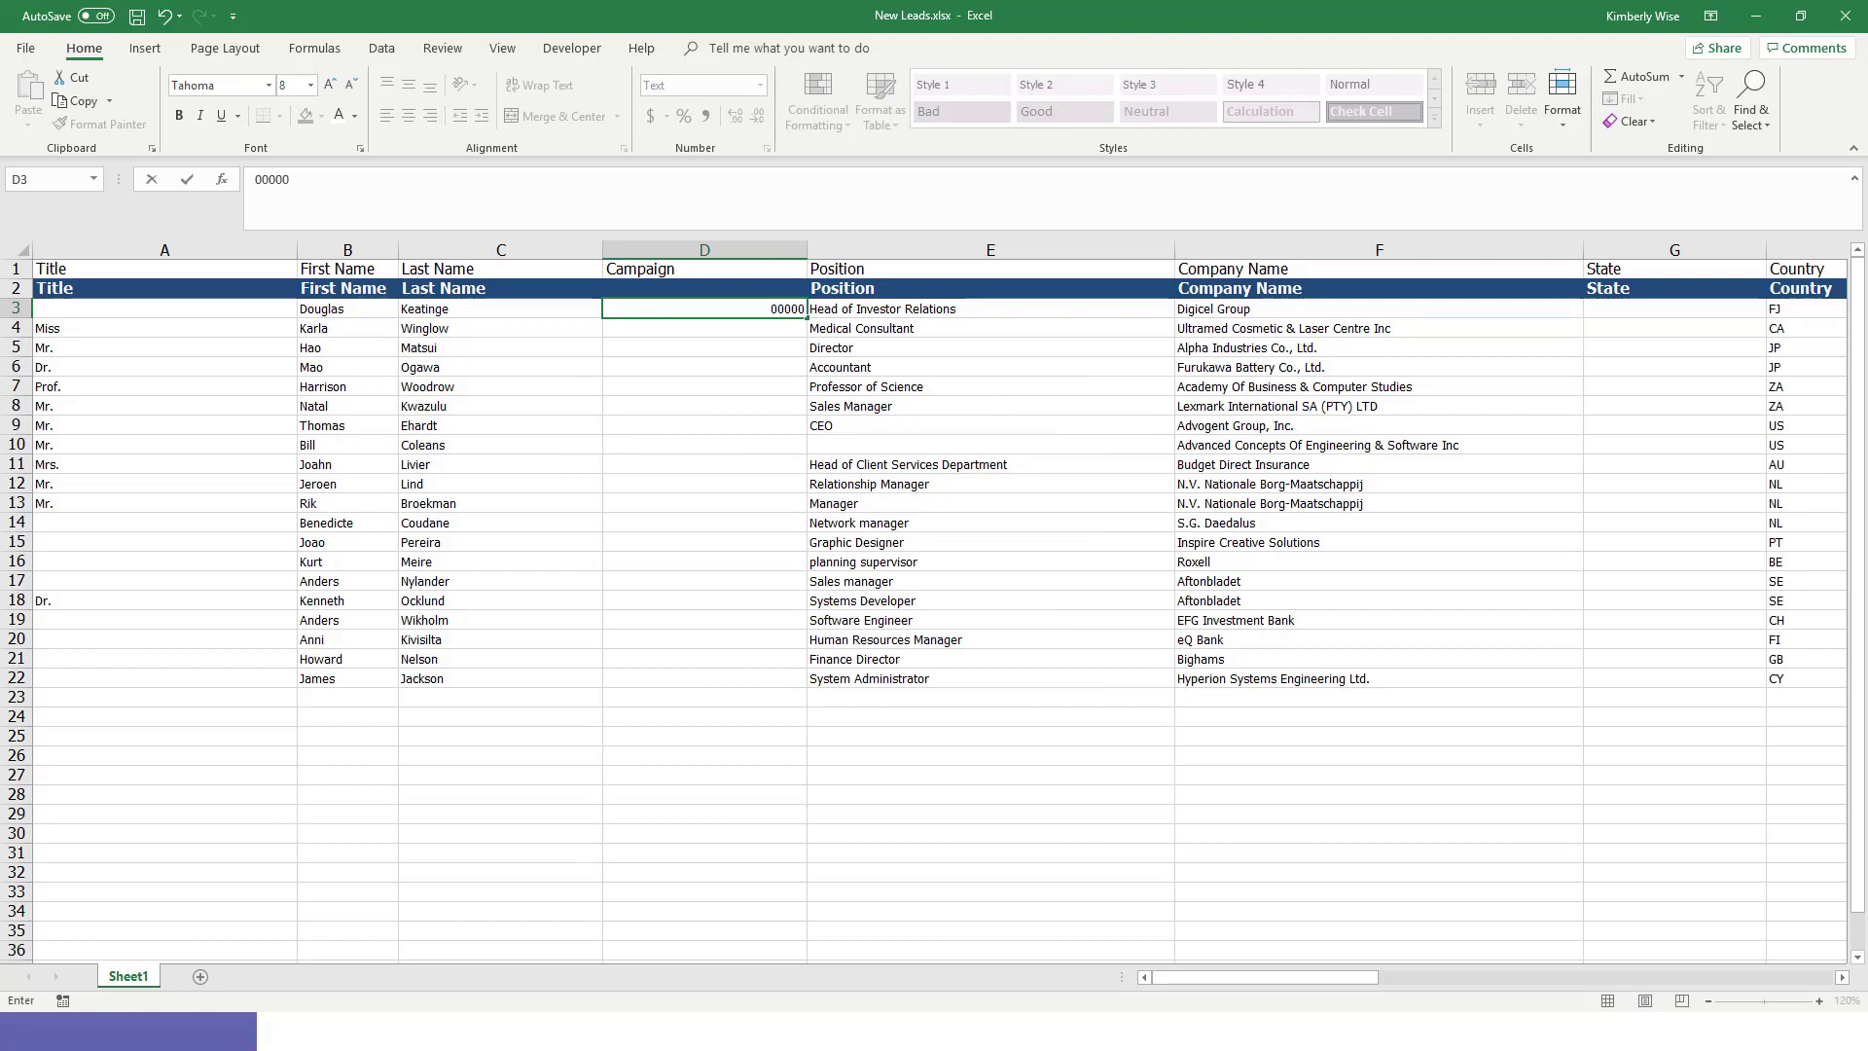
pyautogui.press('Return')
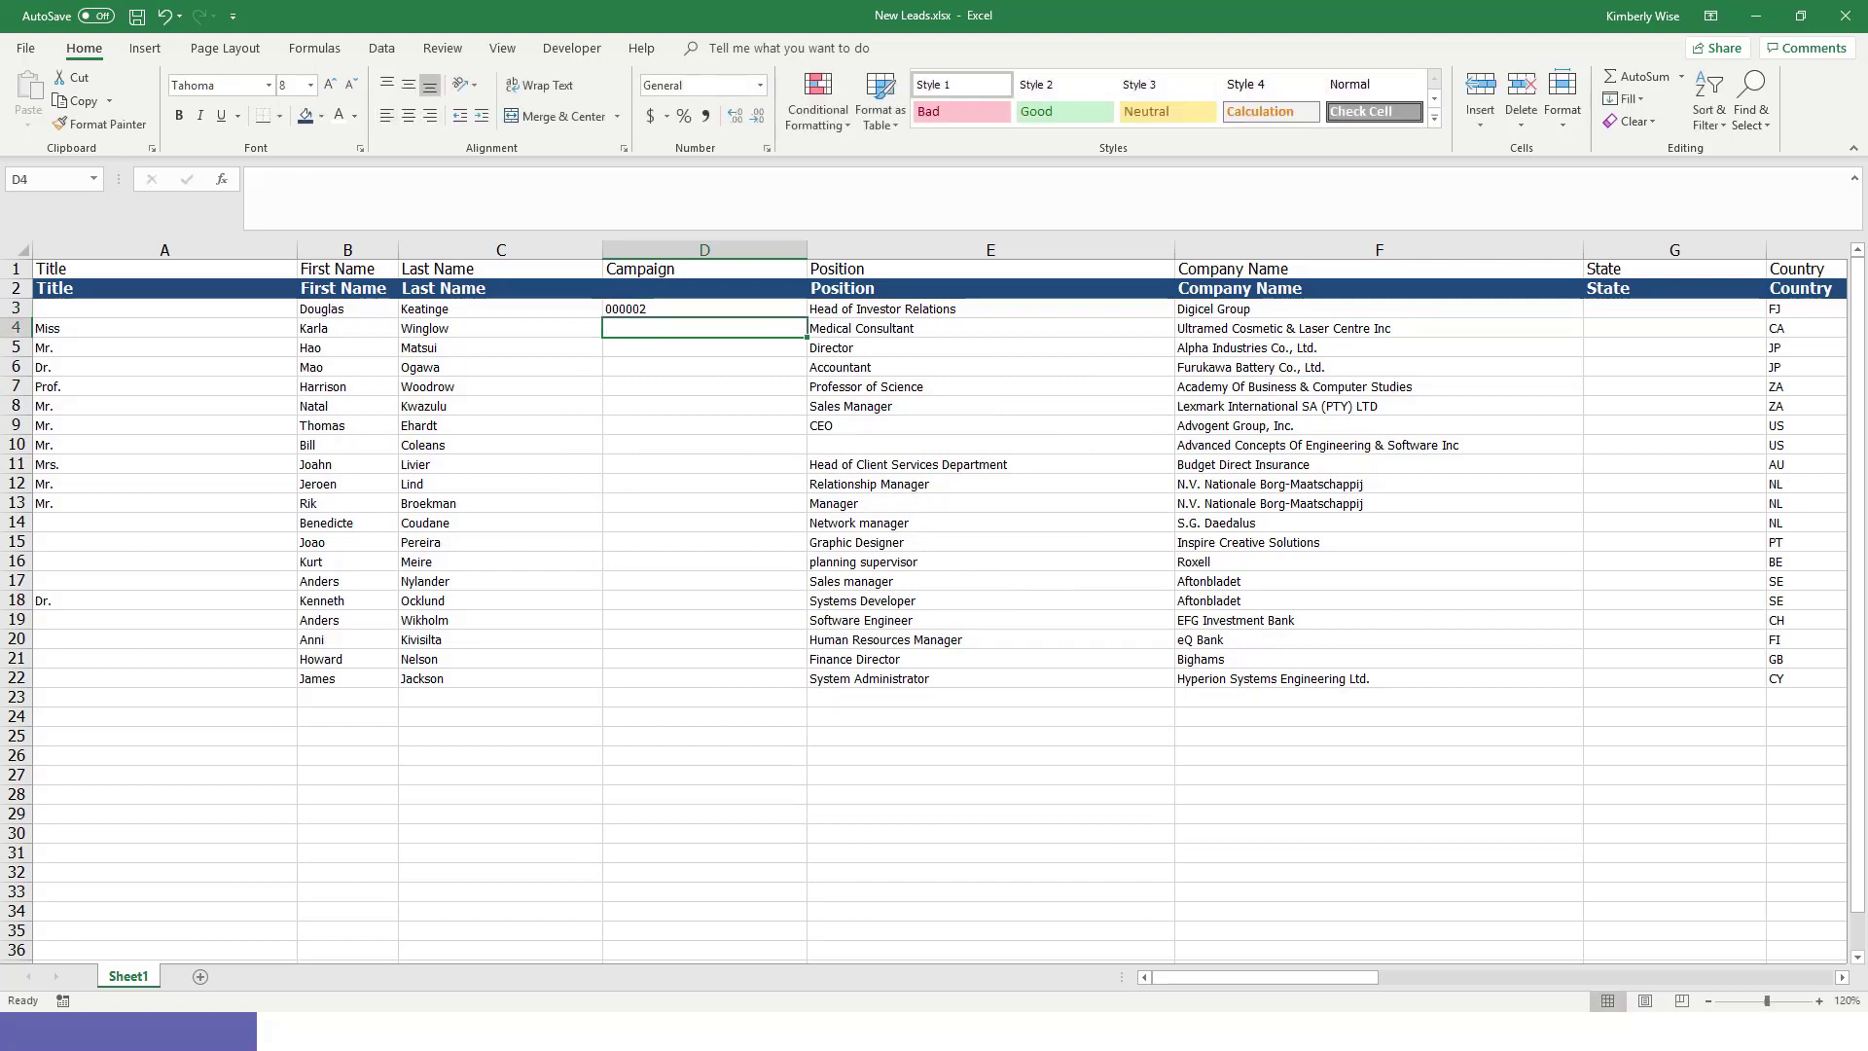
# Step: Fill campaign 000002 from D3 down to D22 as identical copies instead of a series
pyautogui.click(705, 309)
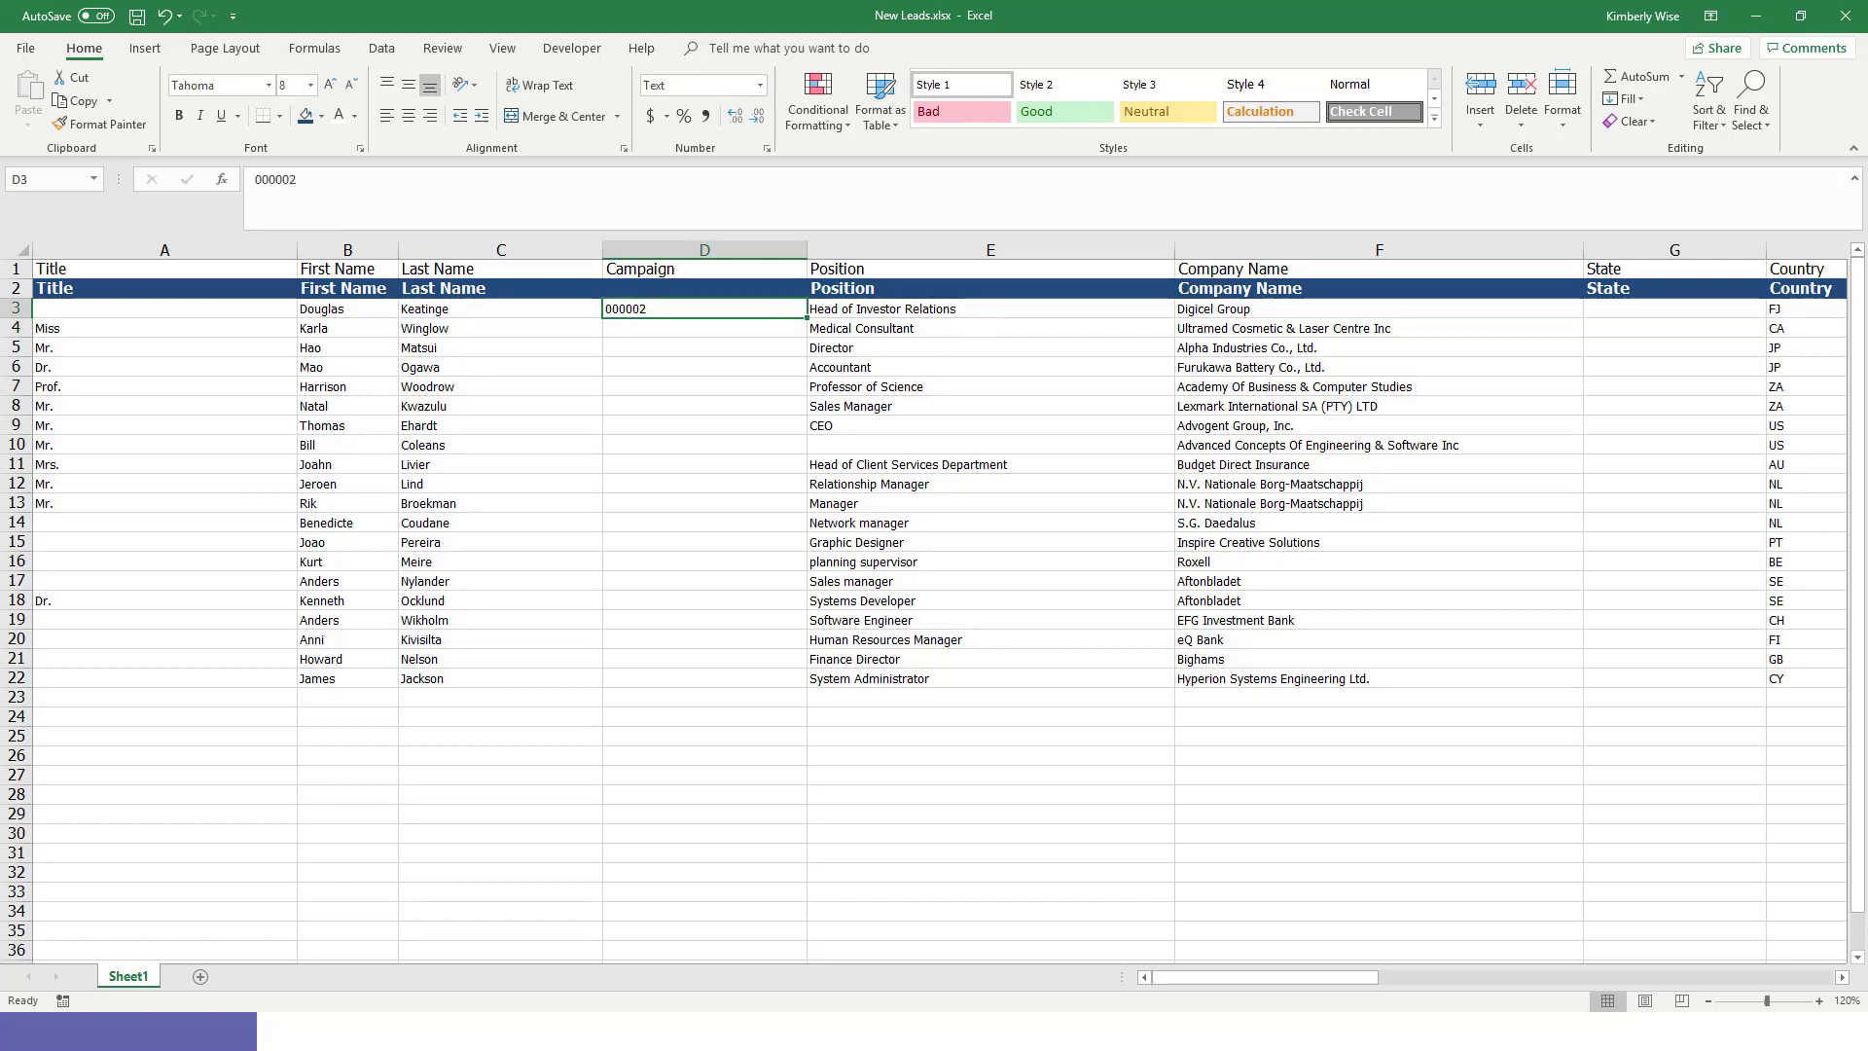
pyautogui.moveTo(807, 318); pyautogui.dragTo(806, 686)
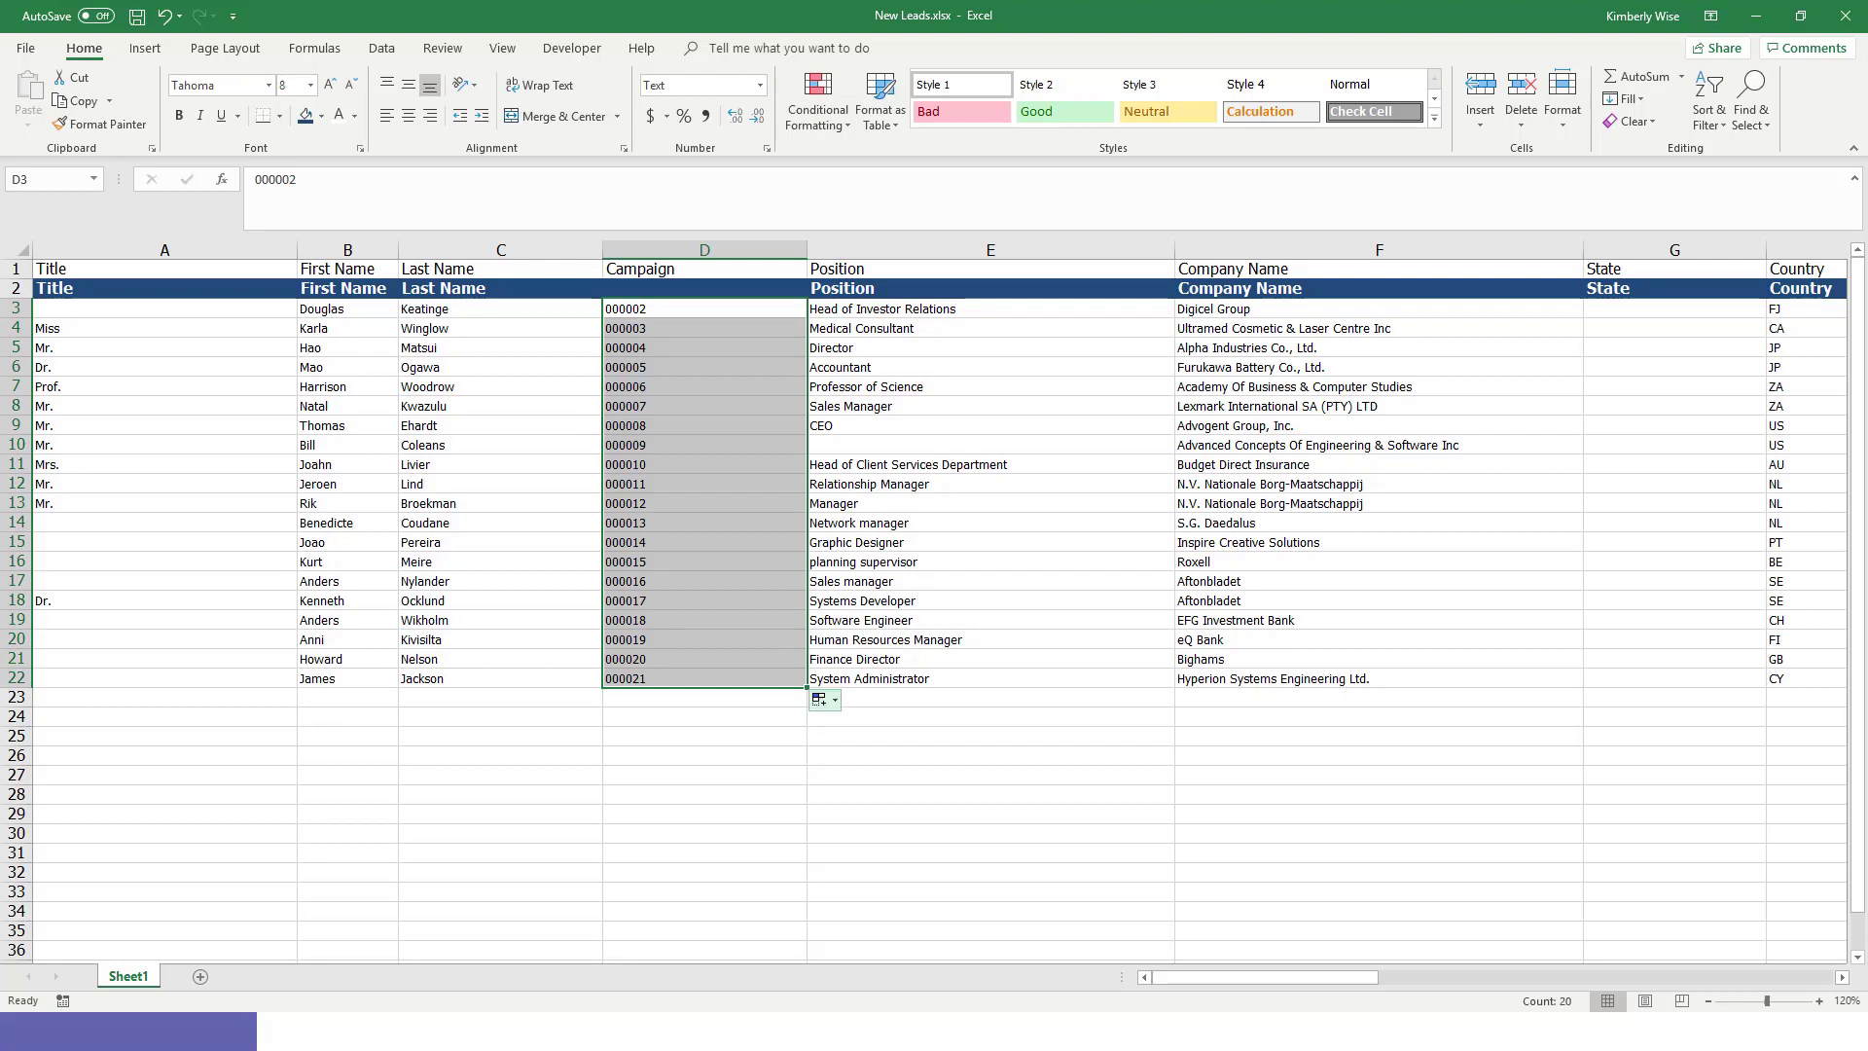
pyautogui.click(823, 700)
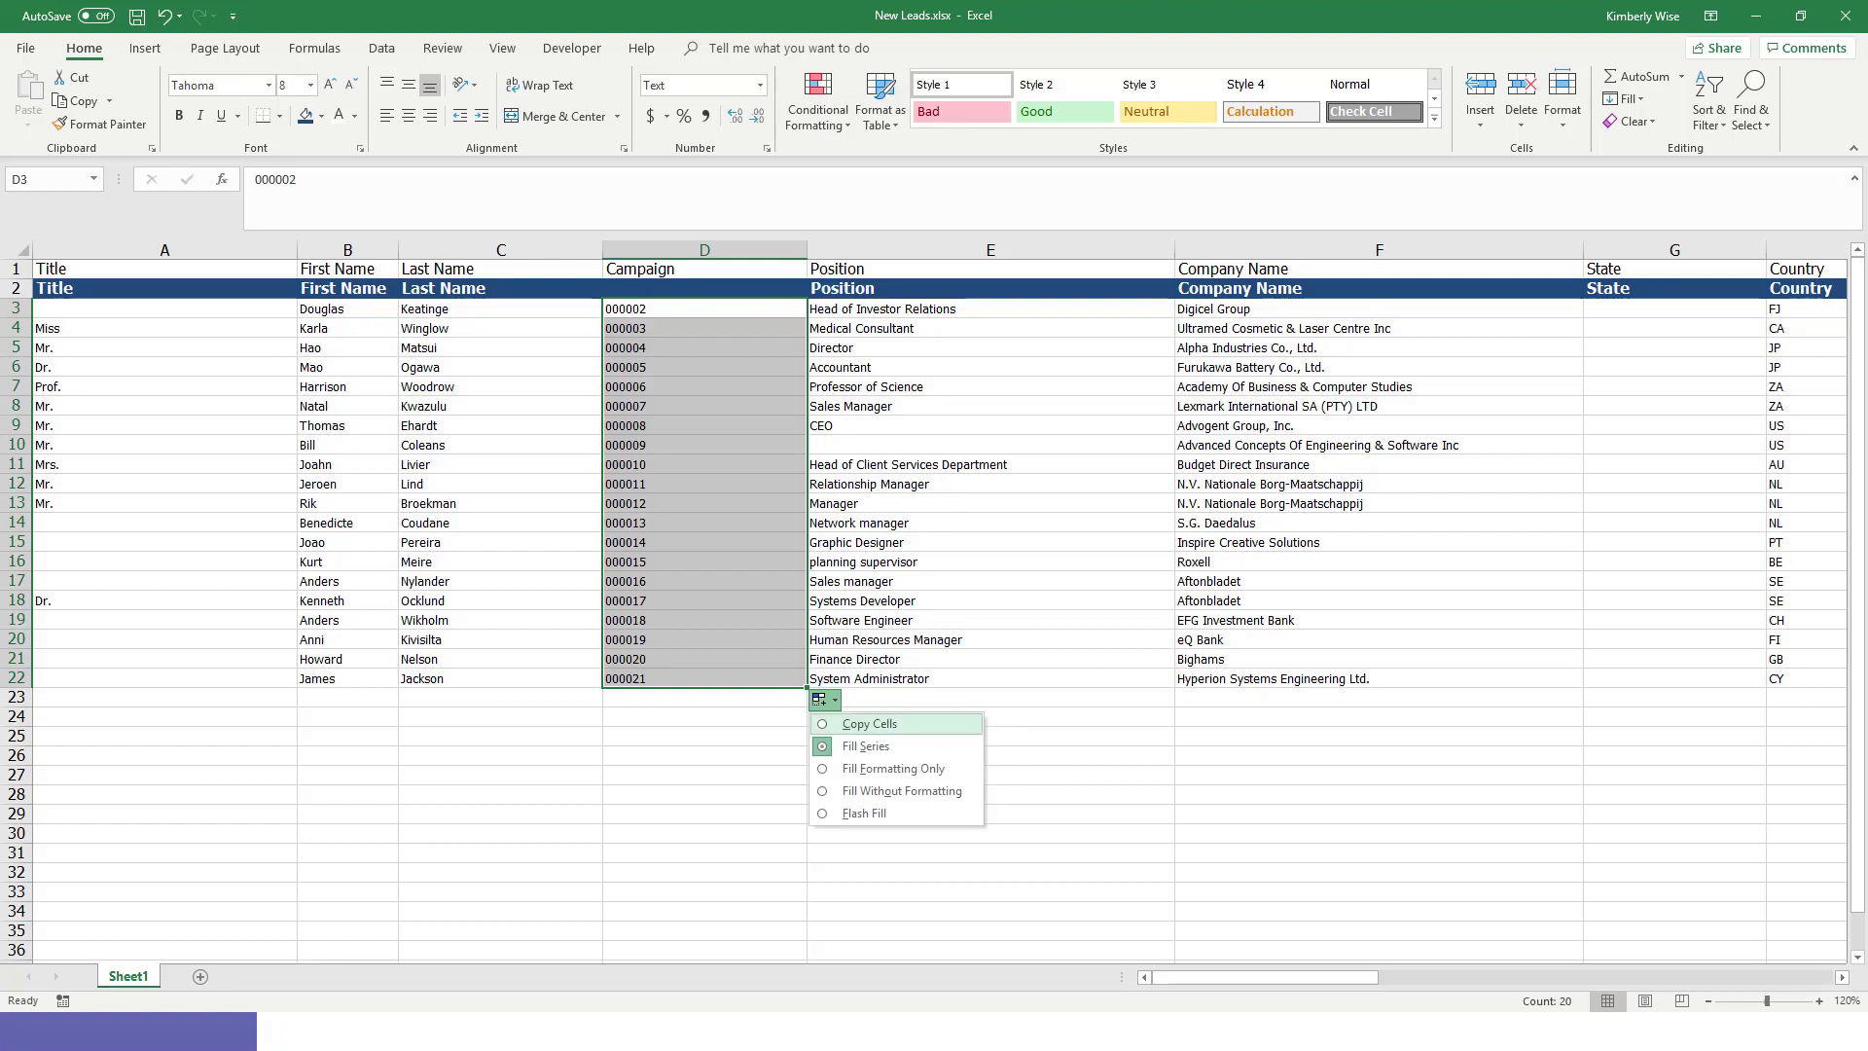
pyautogui.click(869, 724)
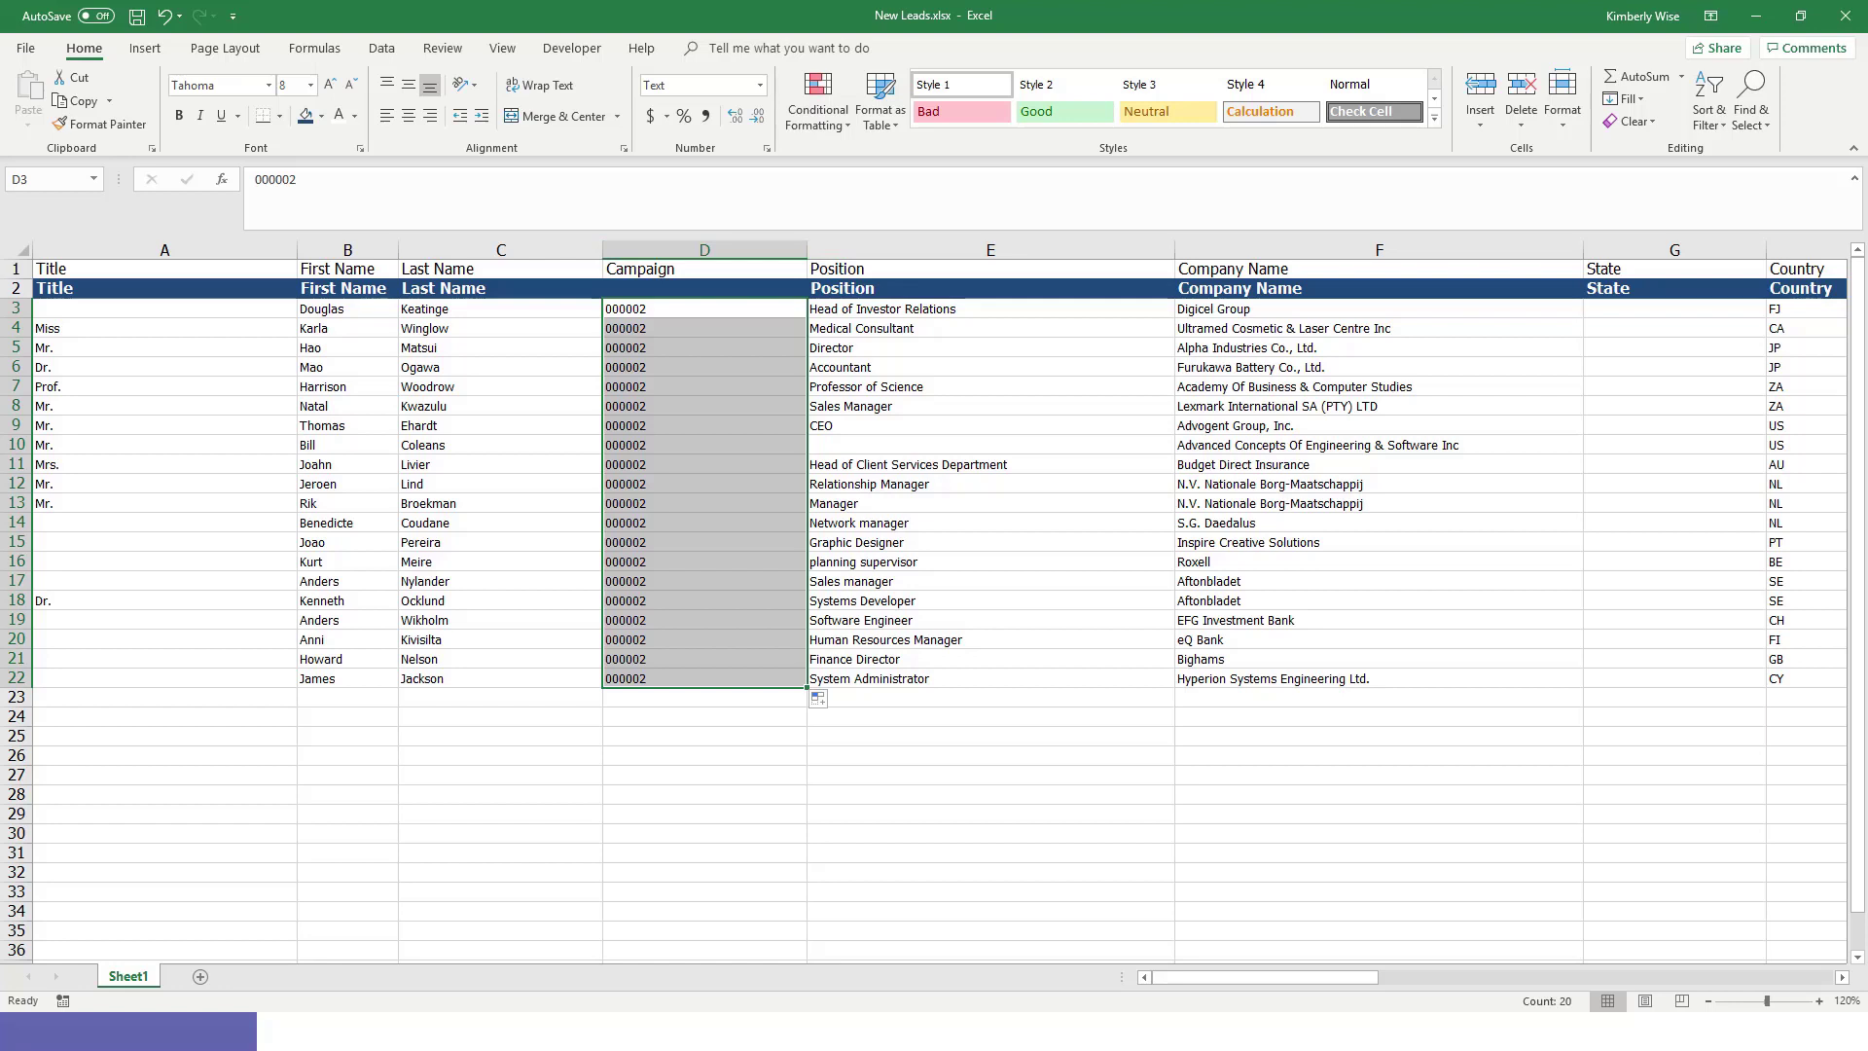
# Step: Delete the Phone 2 and Phone 3 cells O2:P22, shifting the fax data left under the template's Fax header
pyautogui.click(990, 268)
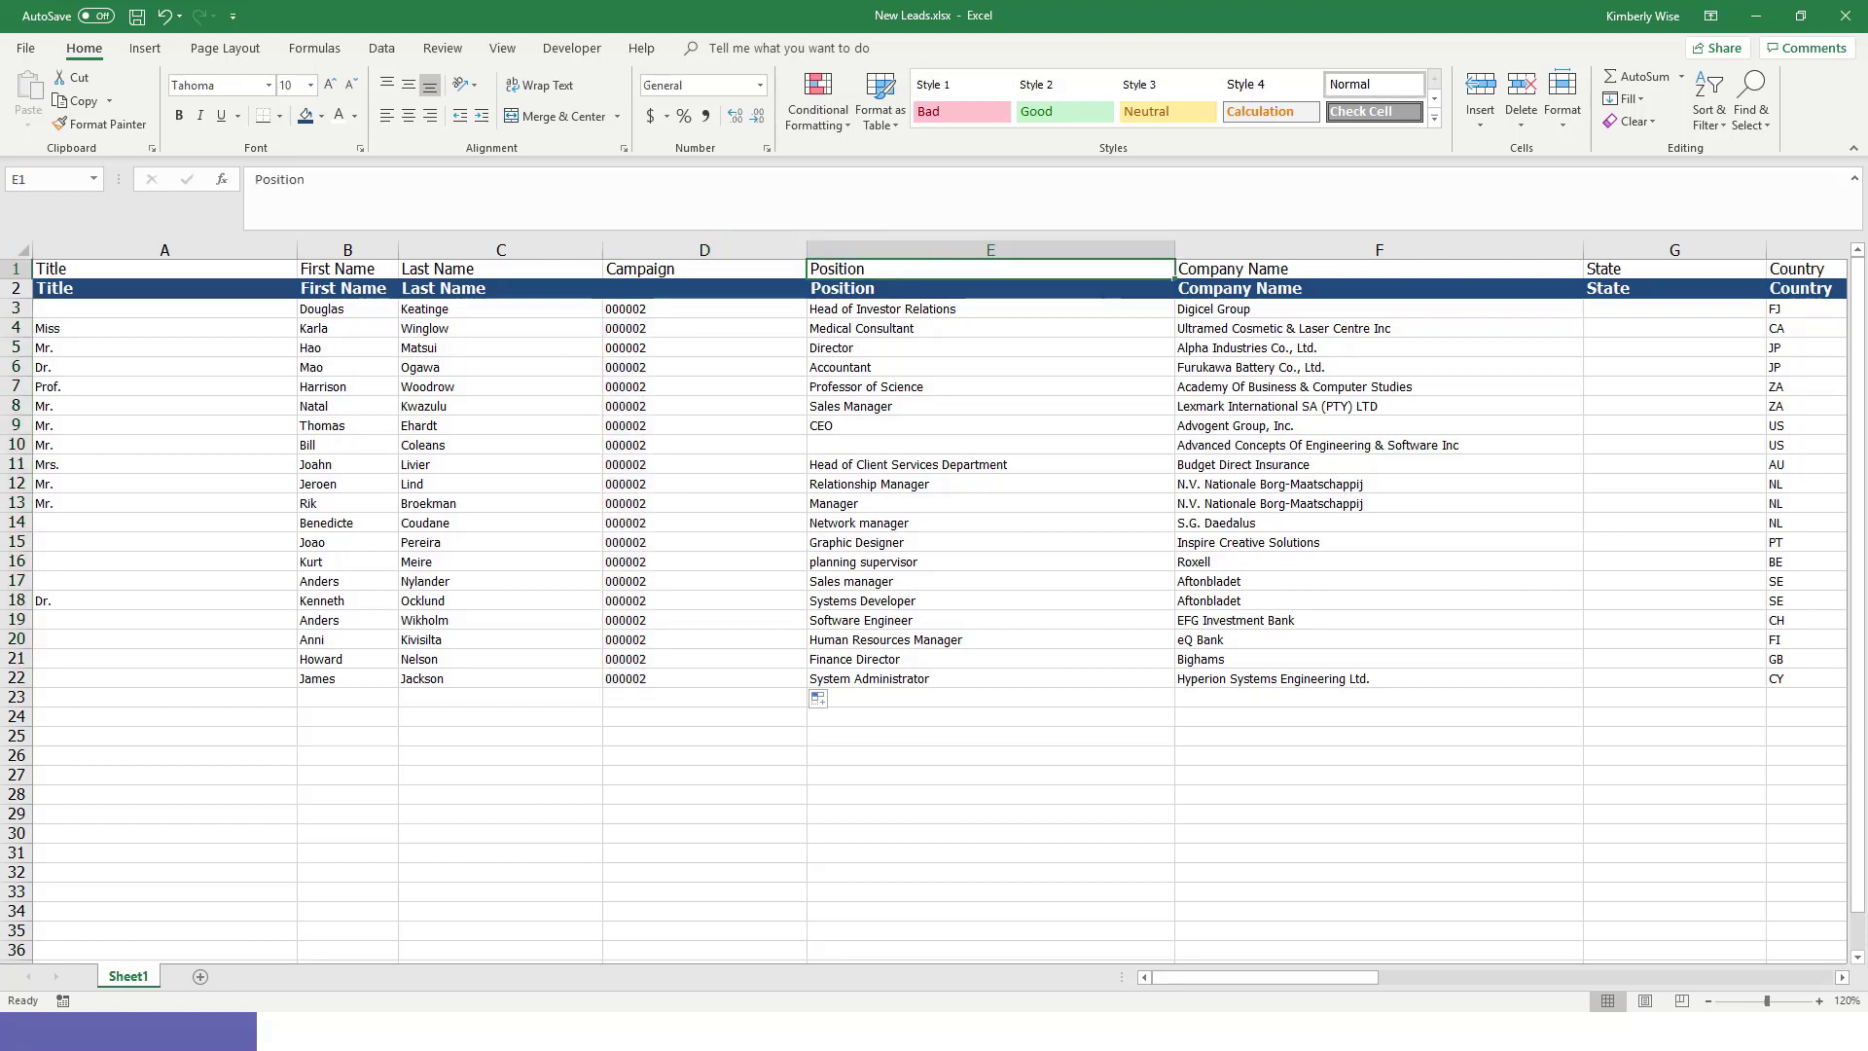
pyautogui.click(990, 289)
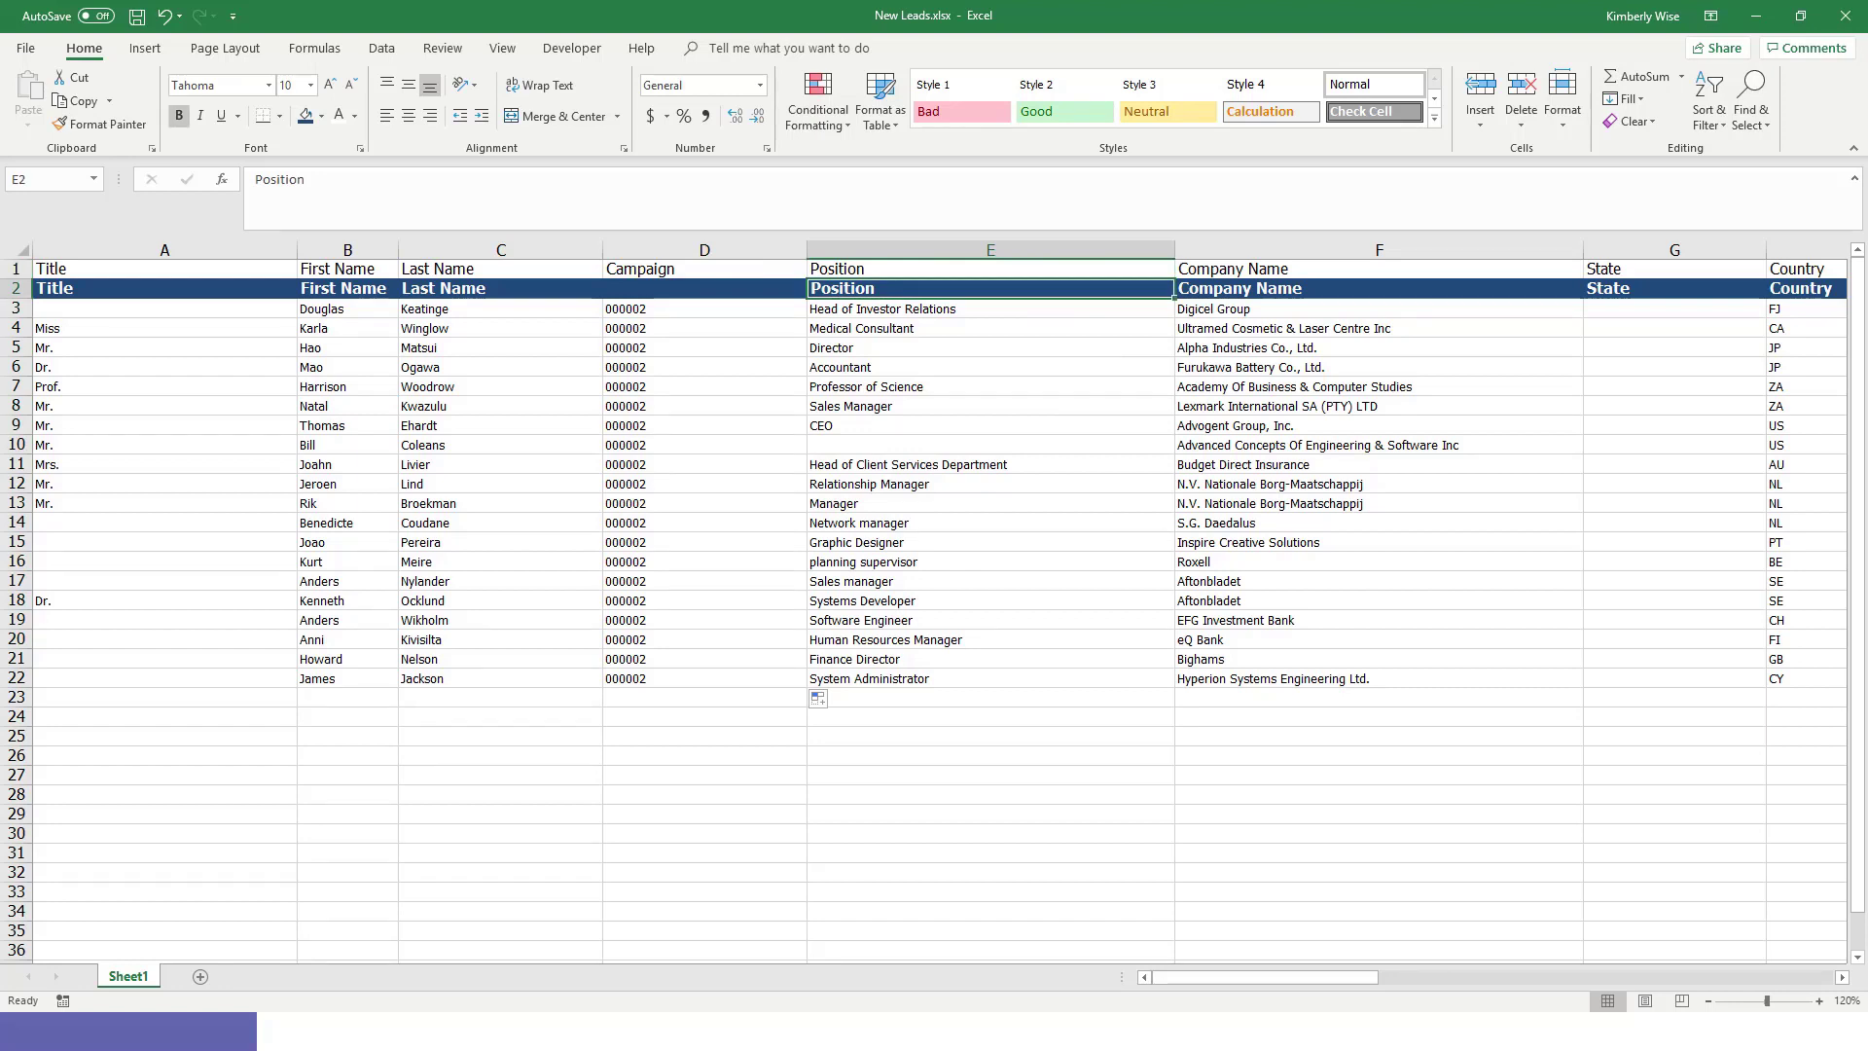
pyautogui.moveTo(1265, 977); pyautogui.dragTo(1456, 977)
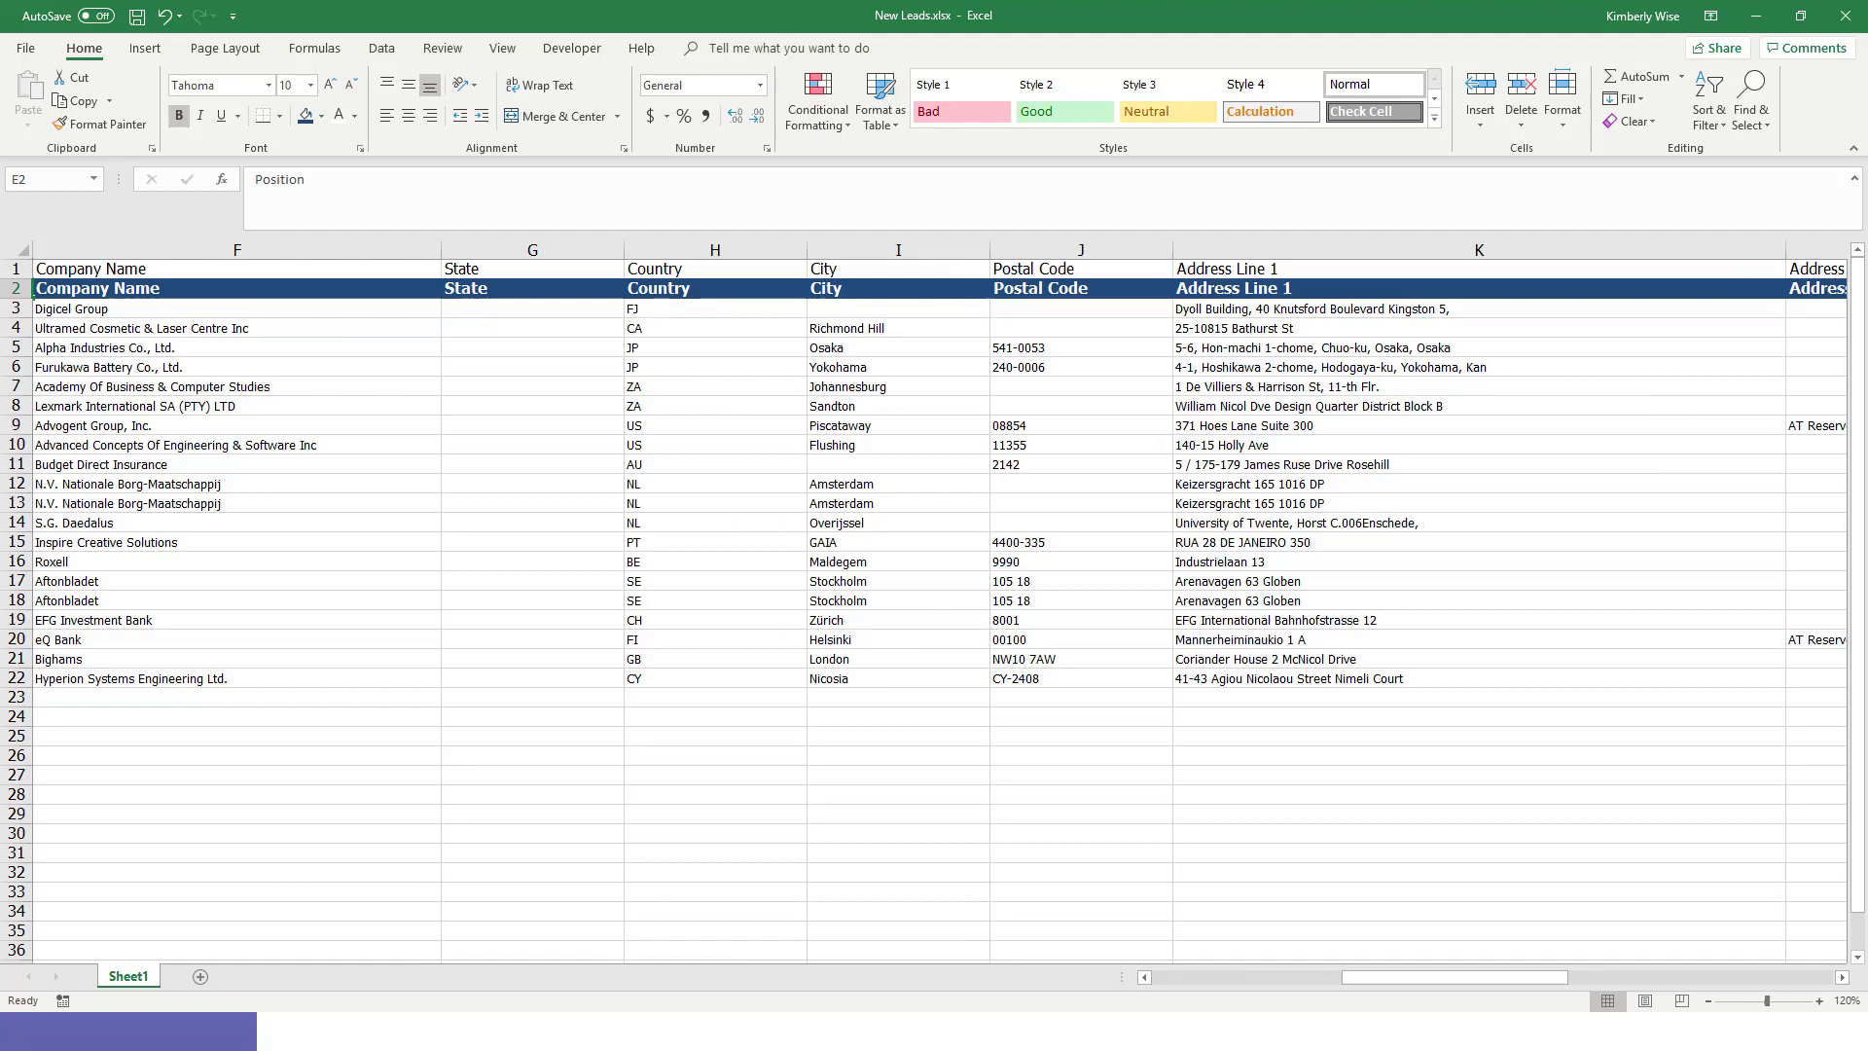
pyautogui.moveTo(1455, 977); pyautogui.dragTo(1717, 977)
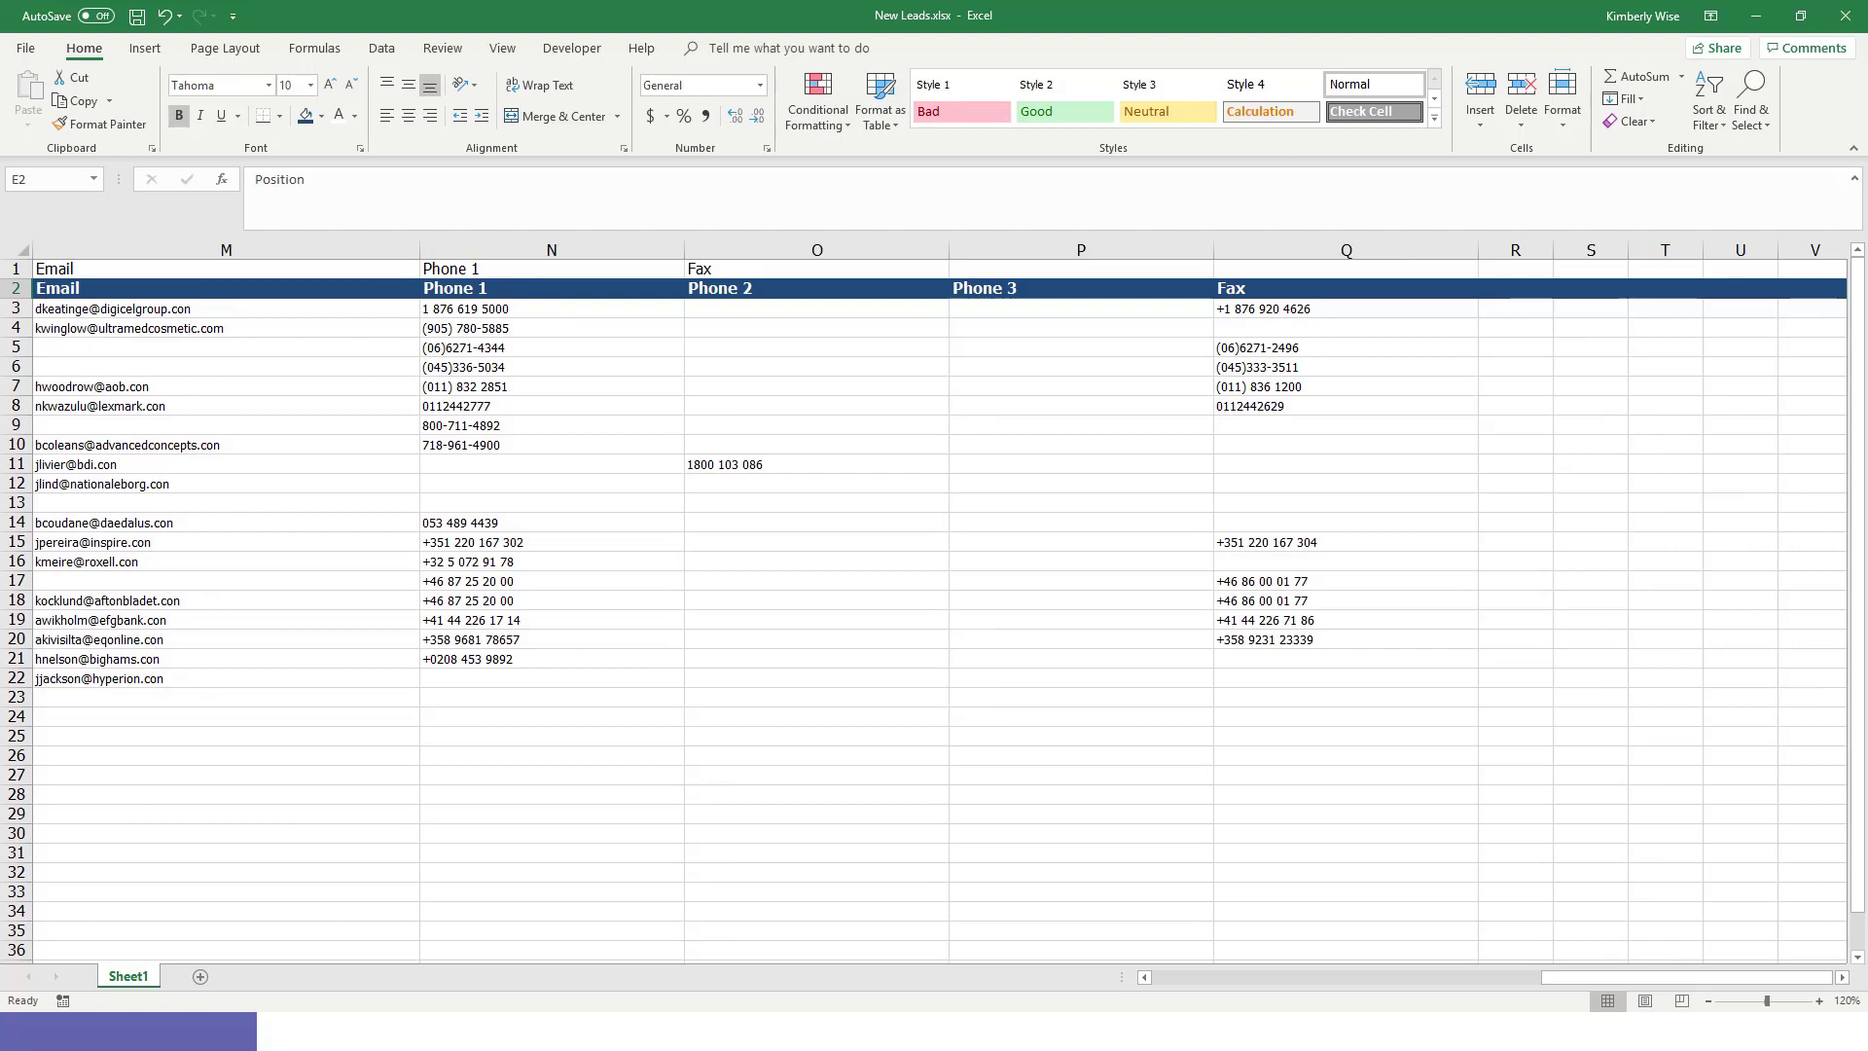
pyautogui.moveTo(817, 288); pyautogui.dragTo(1018, 677)
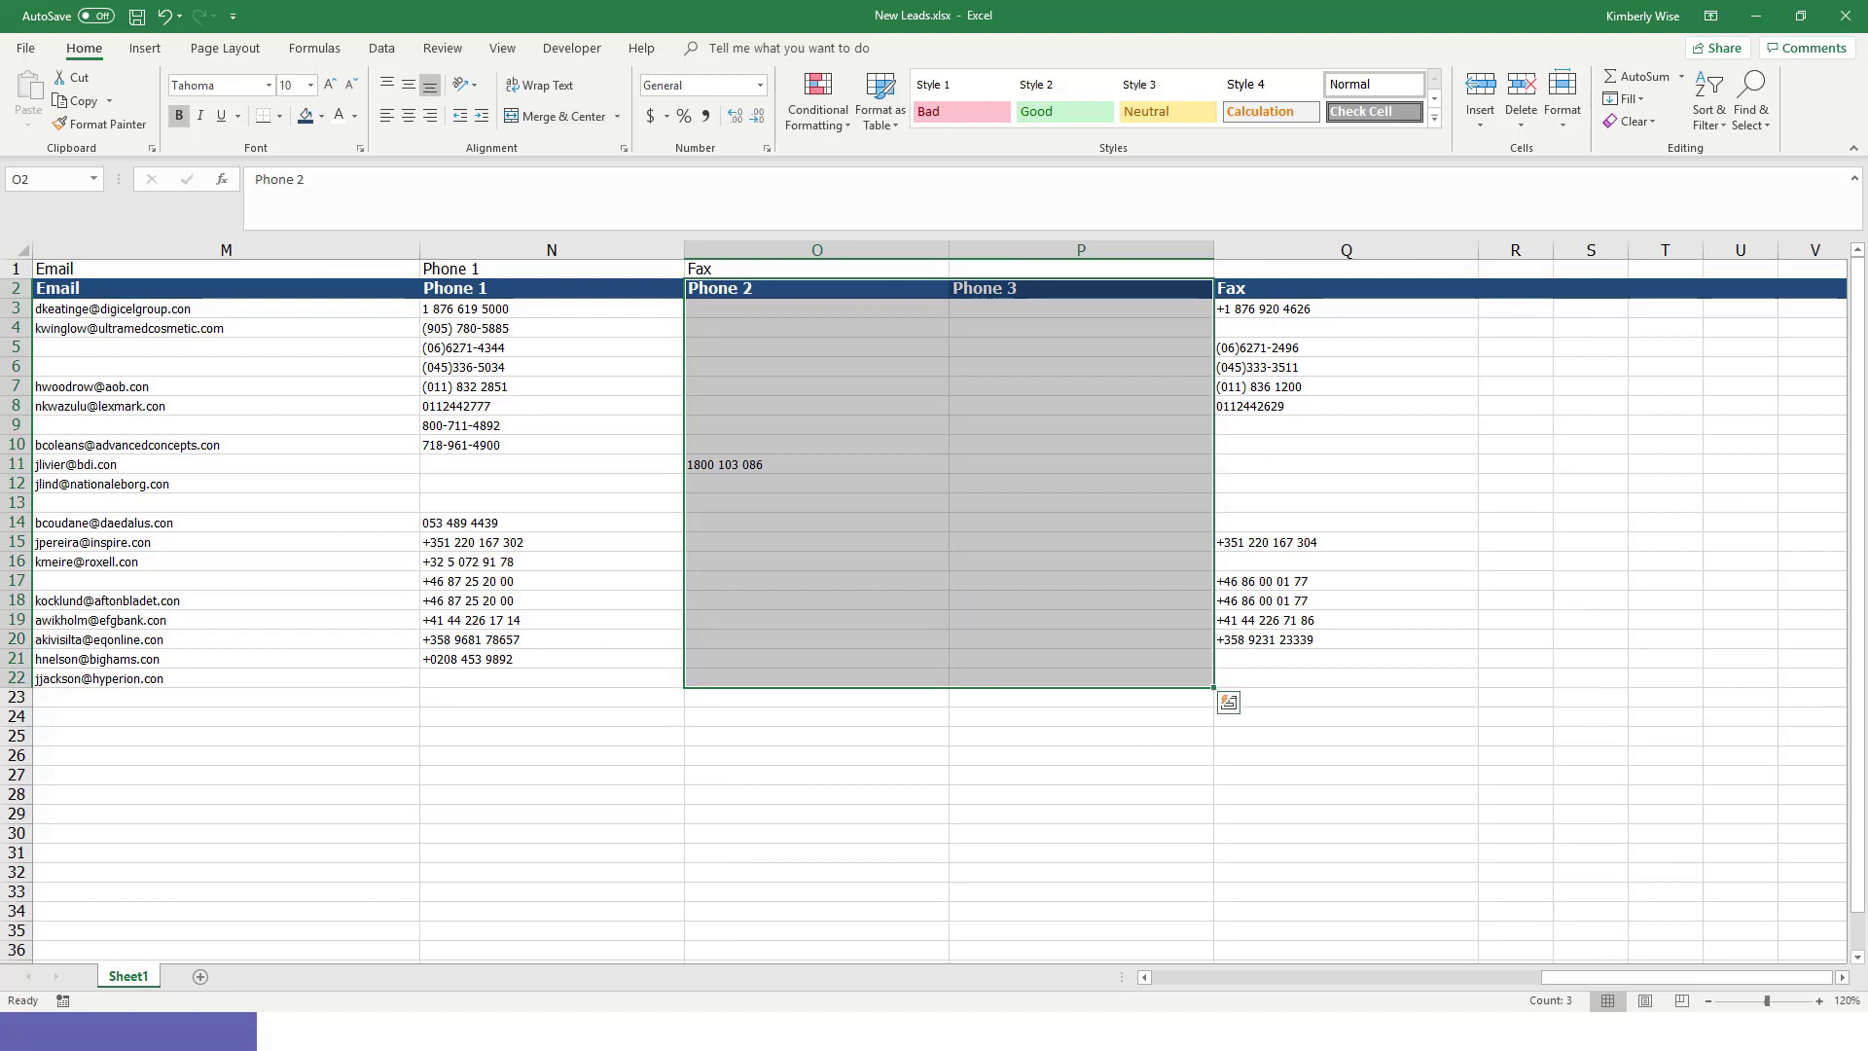
pyautogui.rightClick(1021, 619)
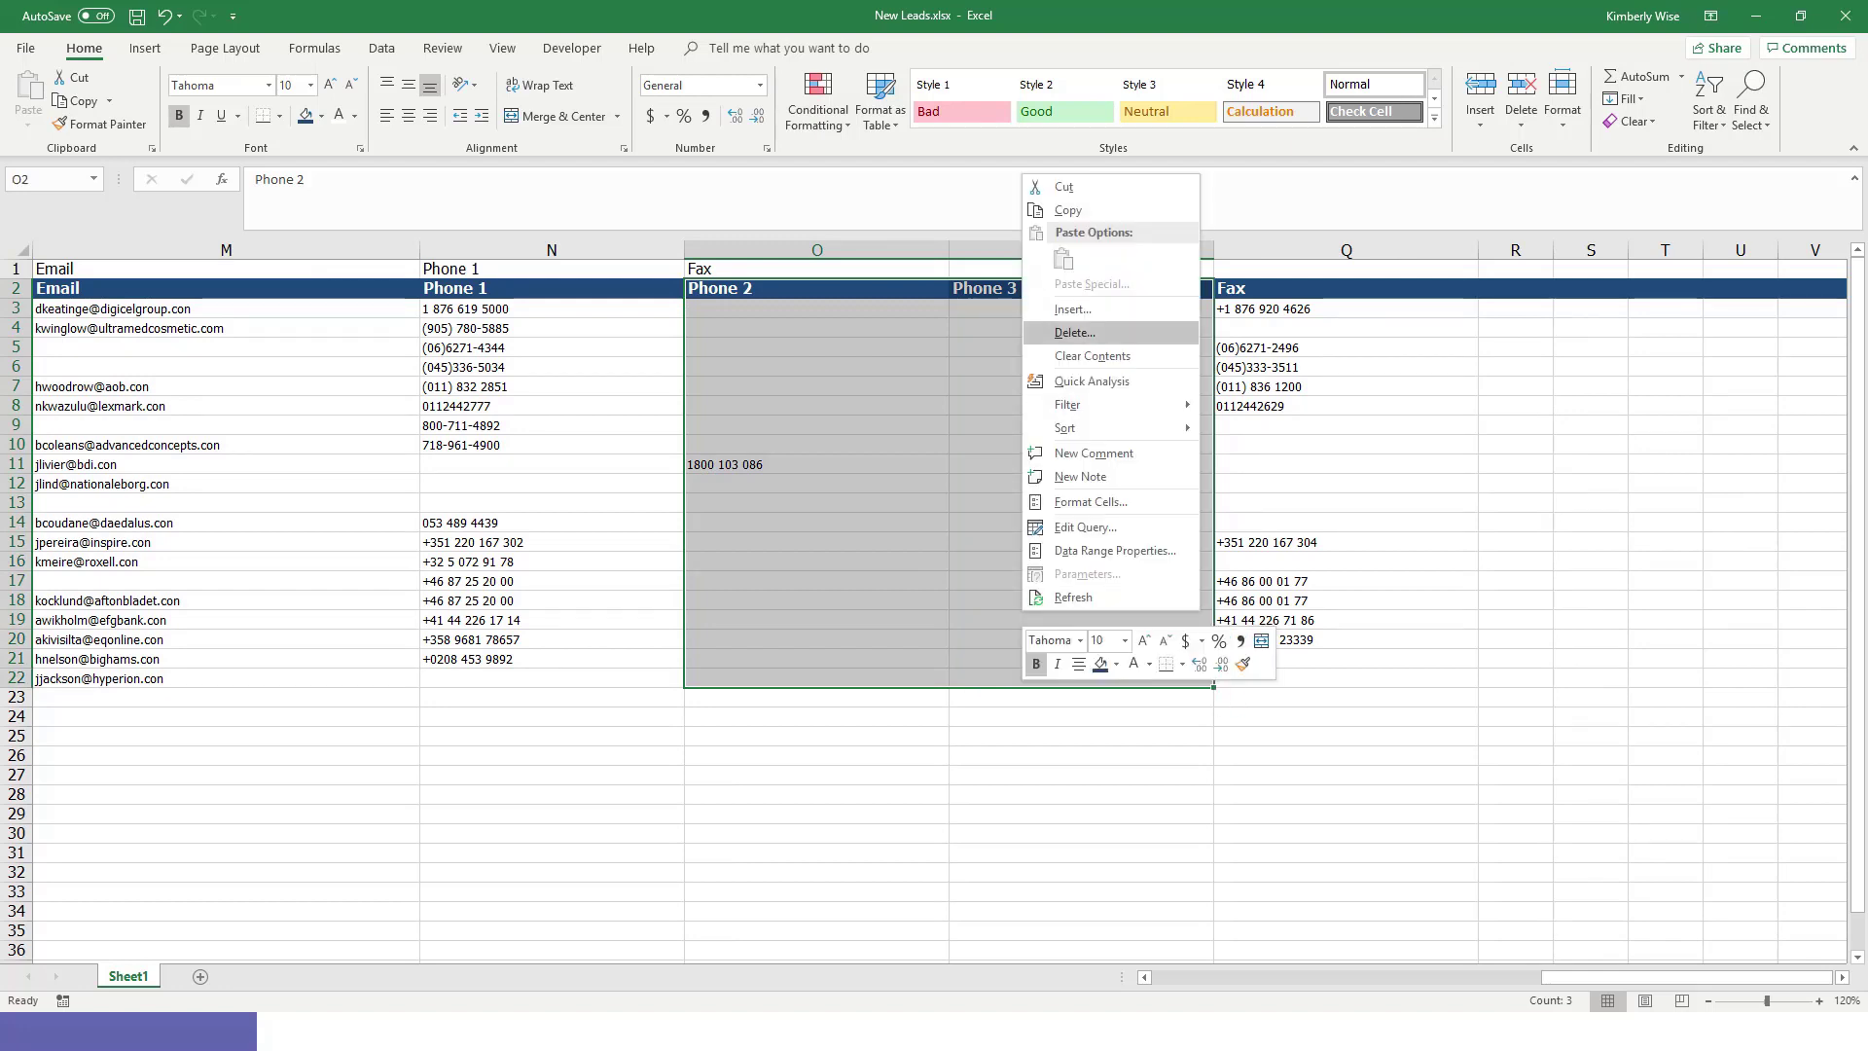
pyautogui.click(1075, 332)
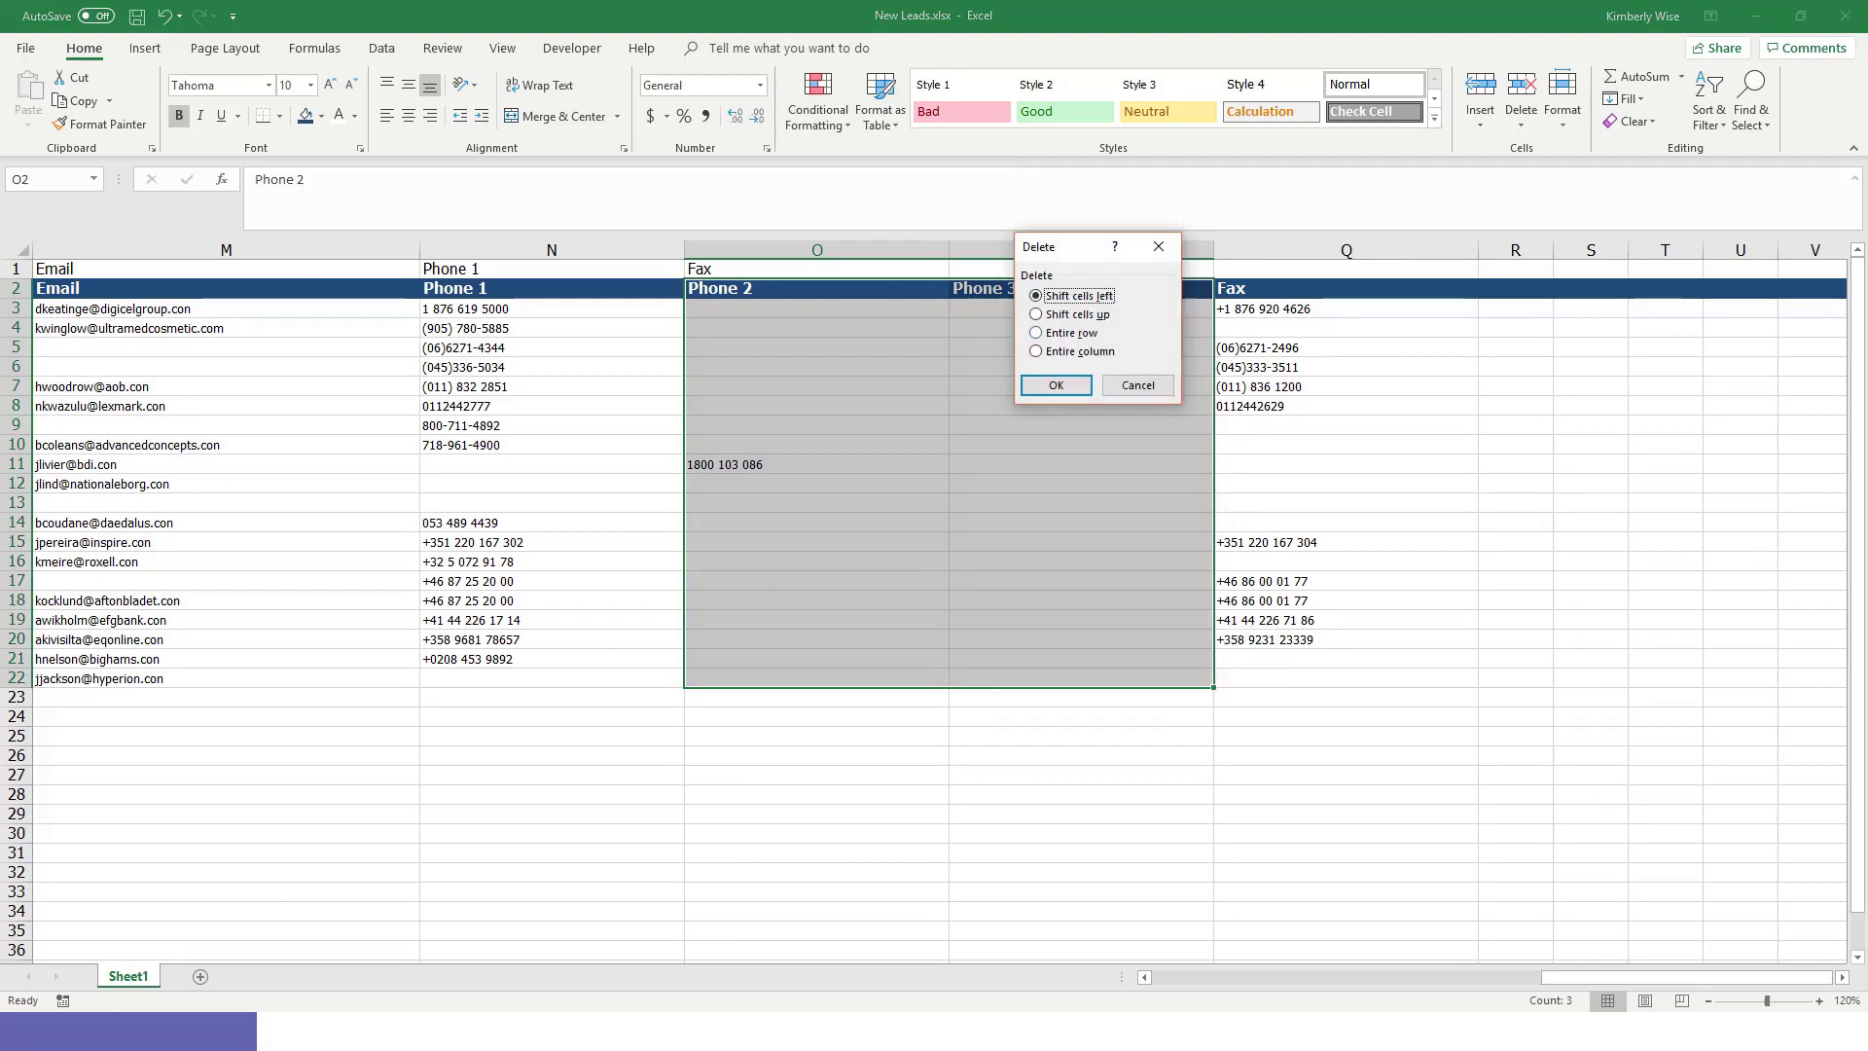
pyautogui.press('Return')
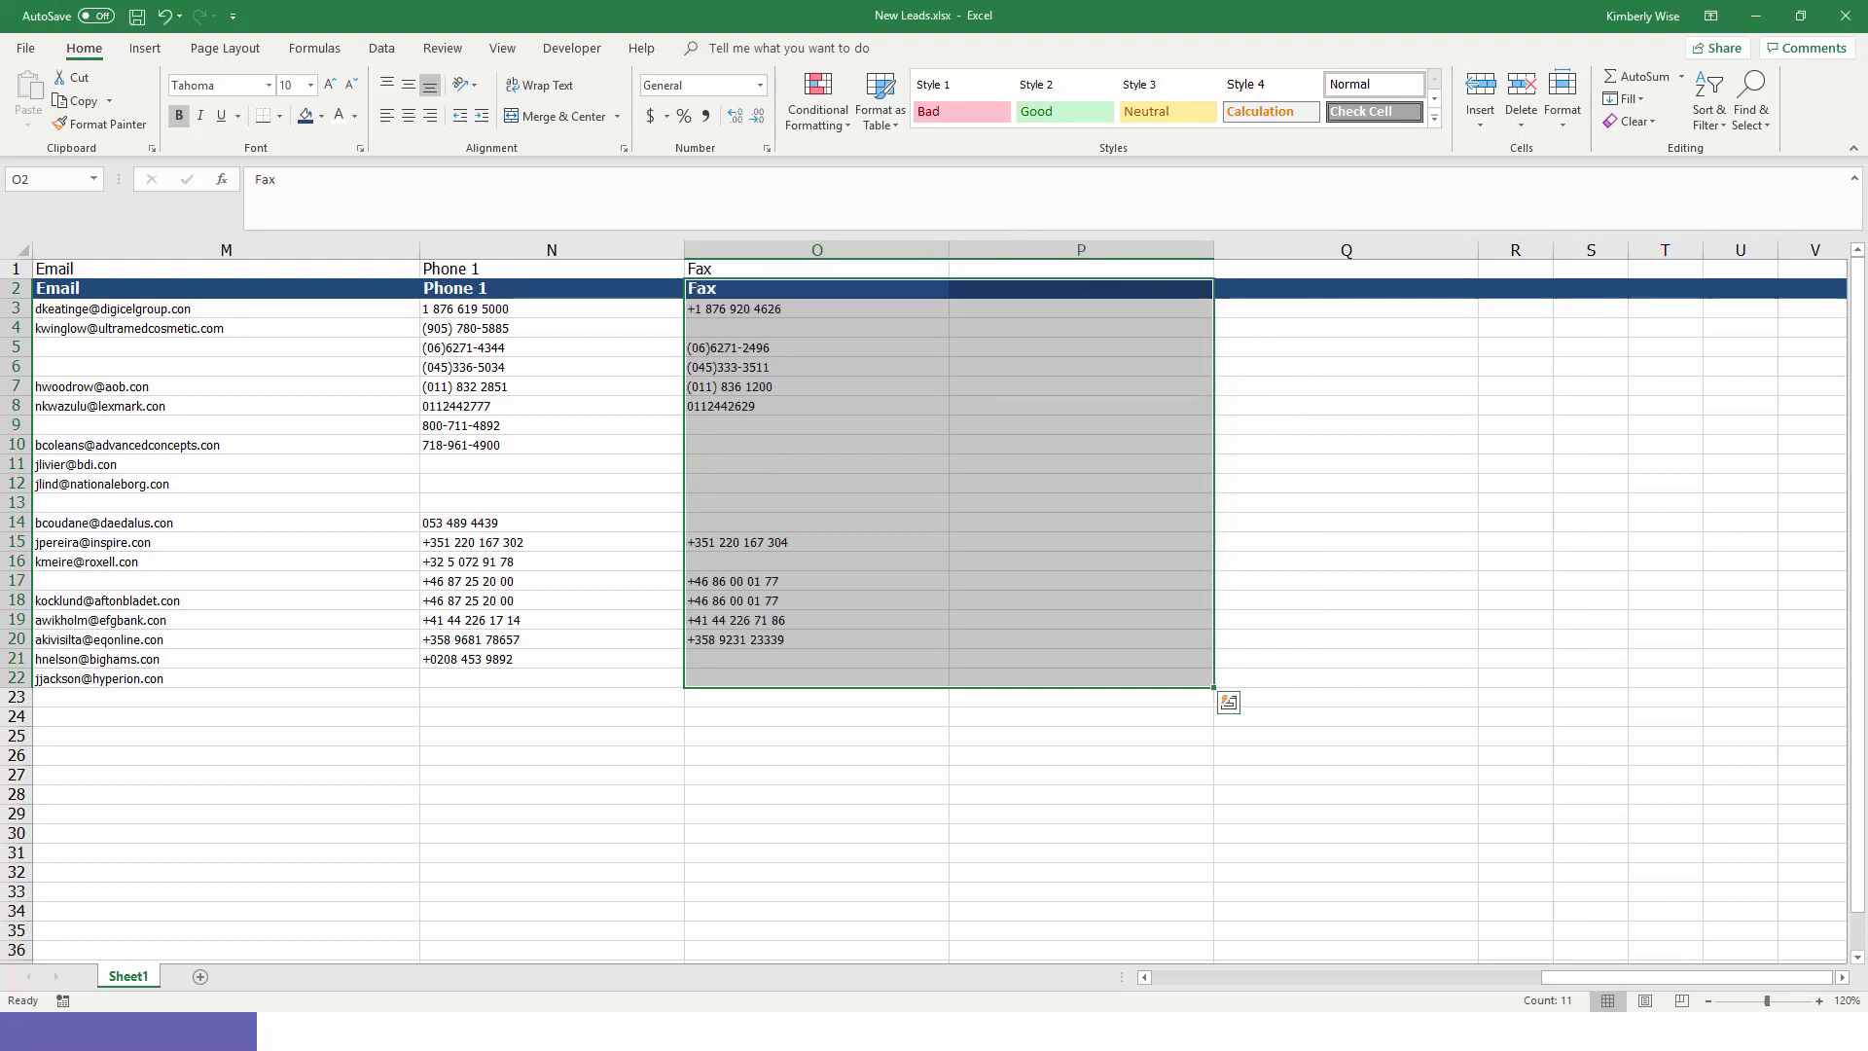
# Step: Delete the old header row 2 and save the New Leads.xlsx workbook
pyautogui.moveTo(1576, 977); pyautogui.dragTo(1189, 977)
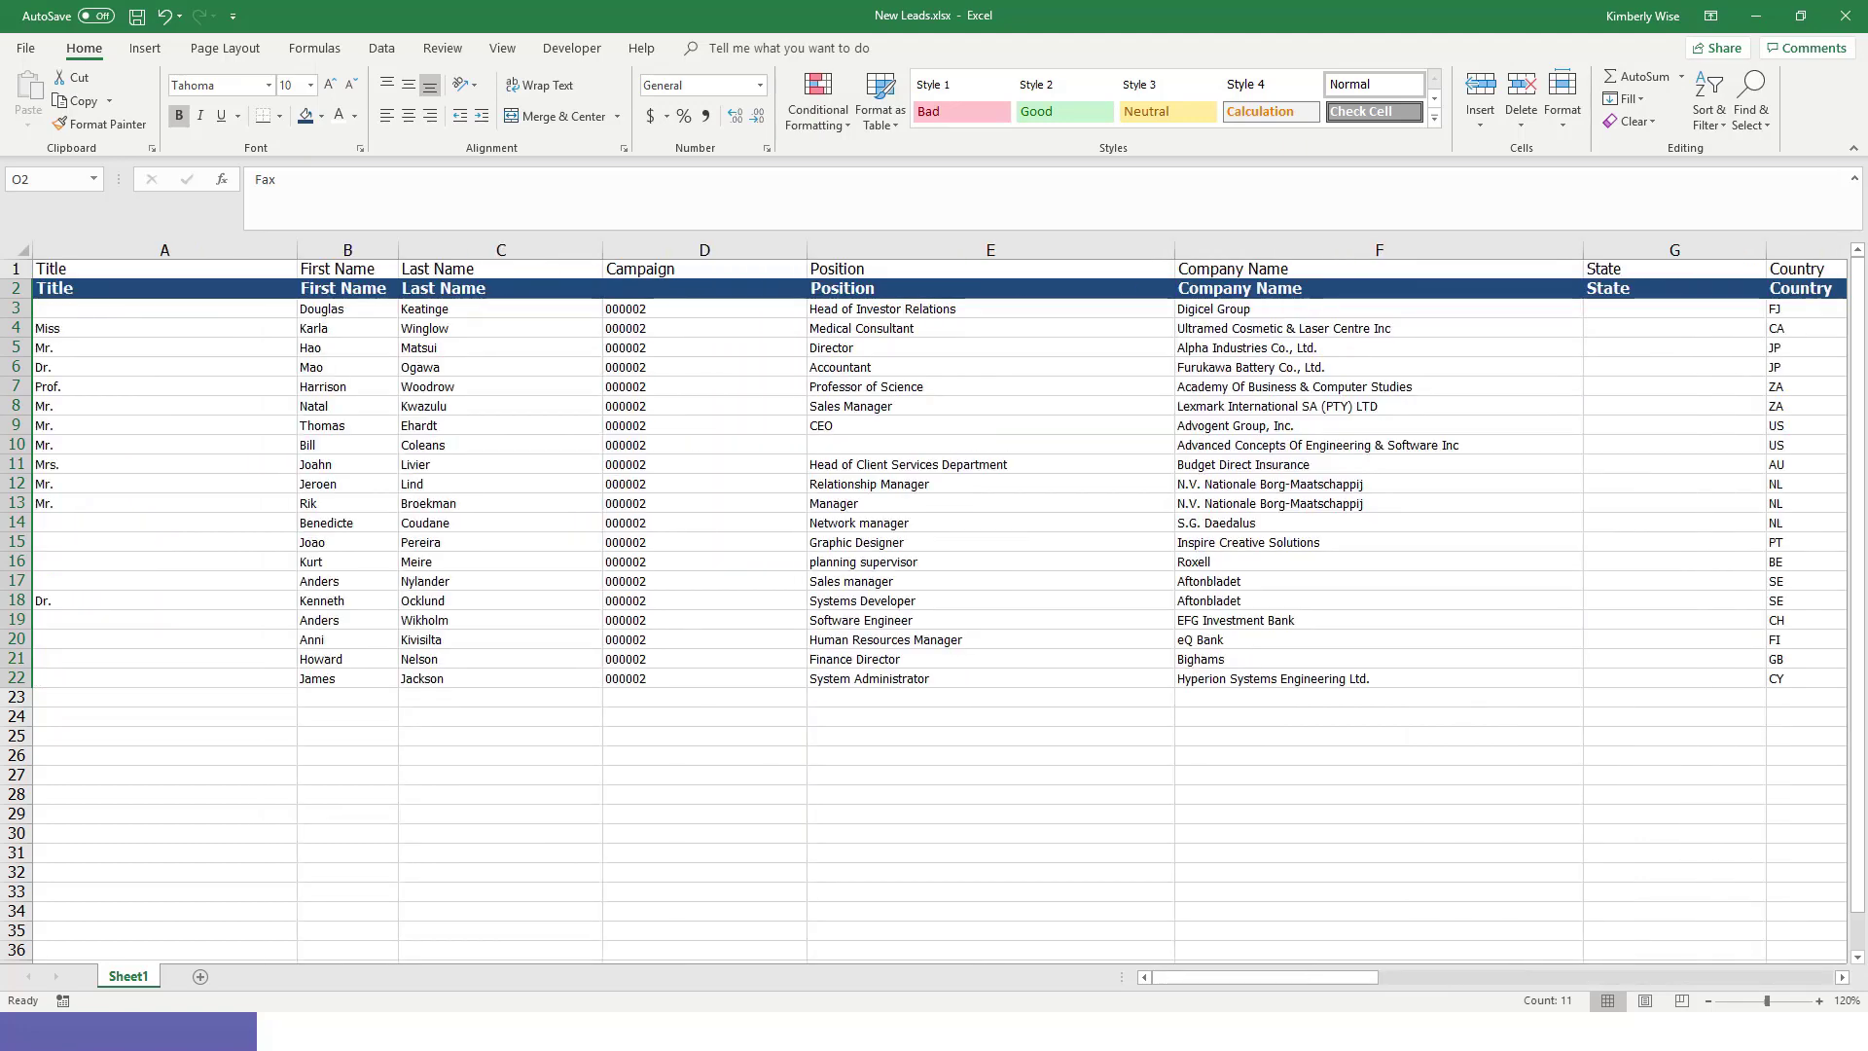
pyautogui.click(15, 288)
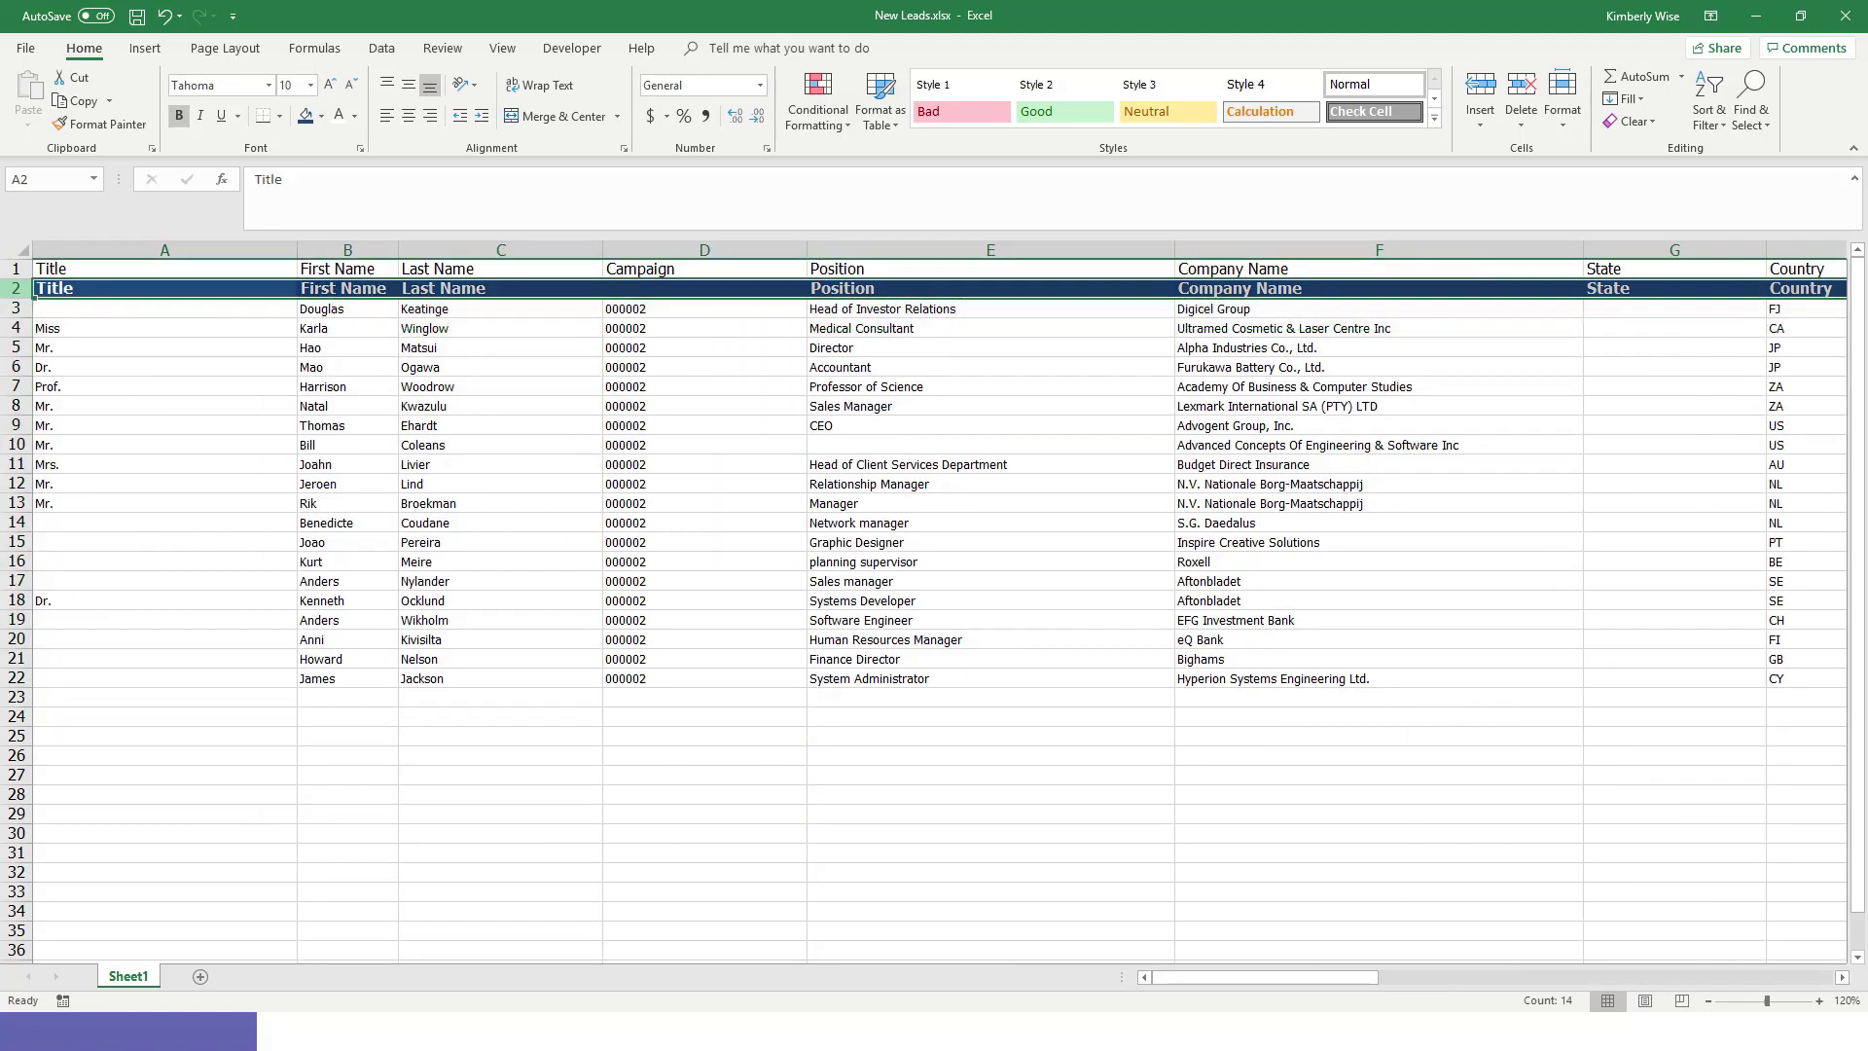
pyautogui.rightClick(12, 288)
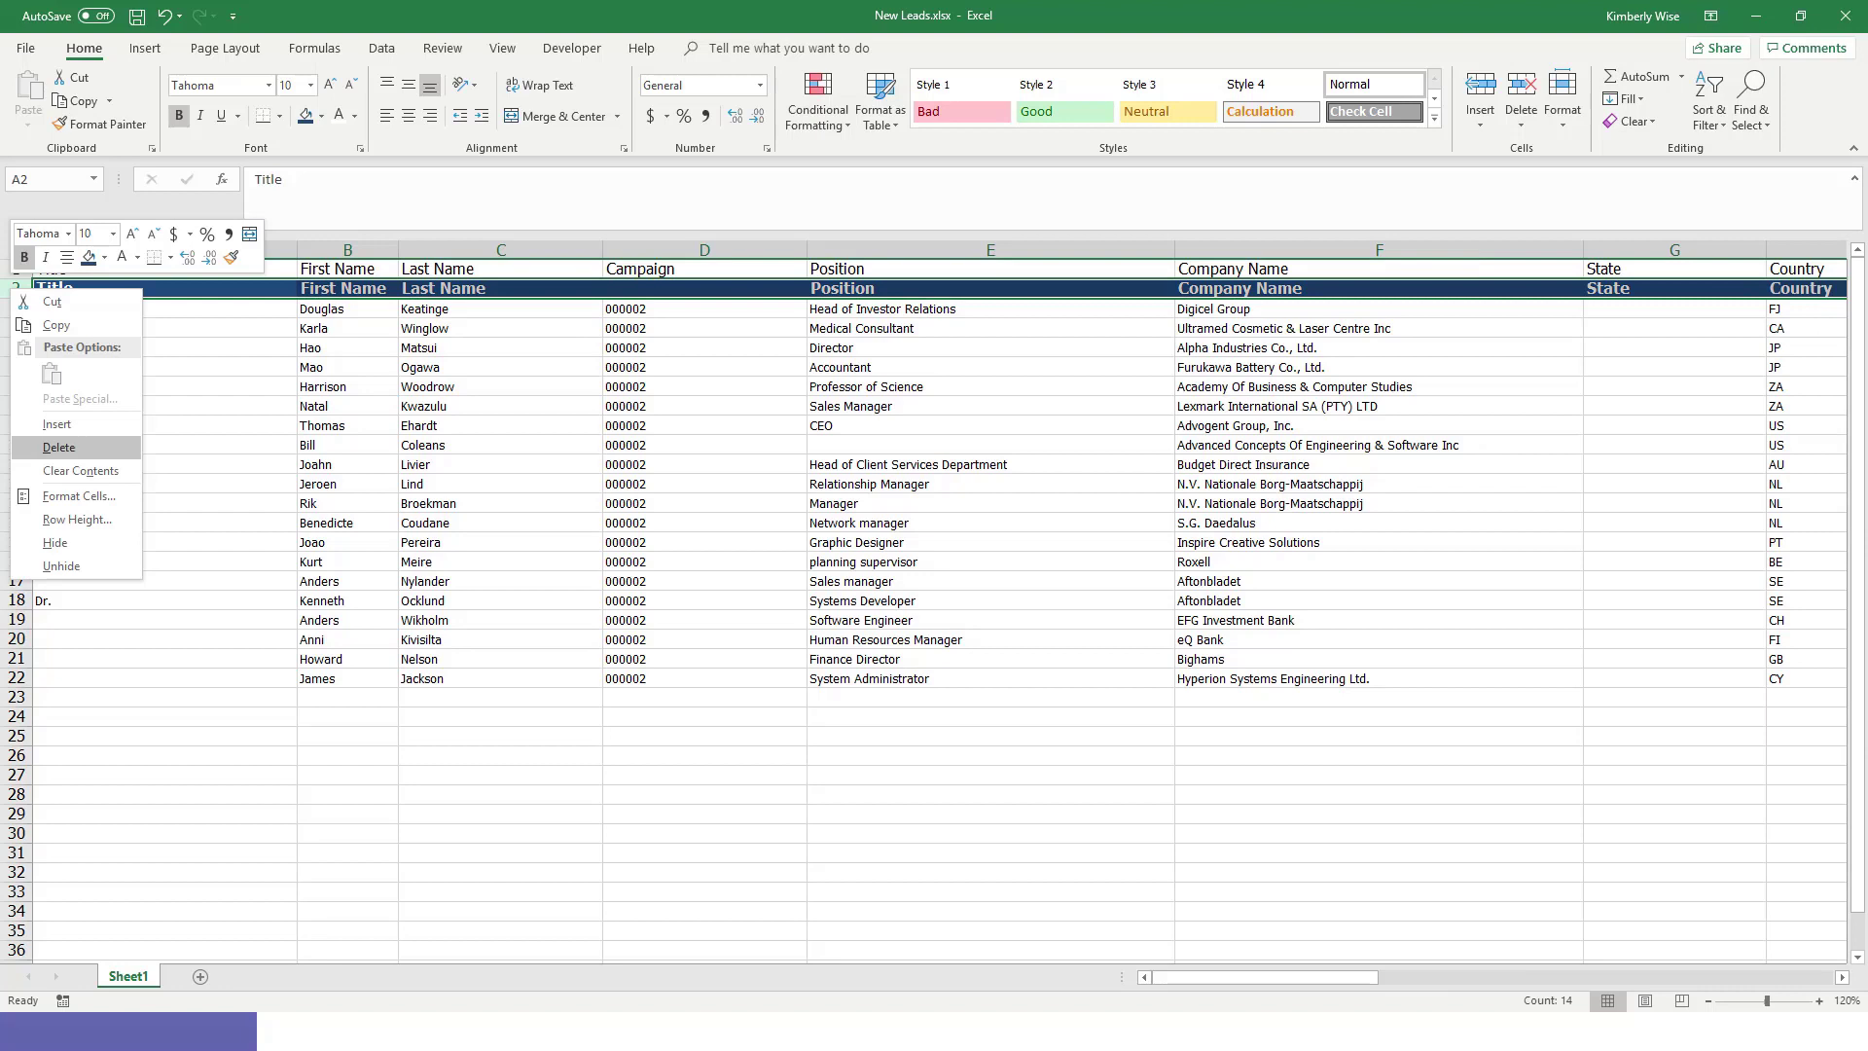
pyautogui.click(58, 447)
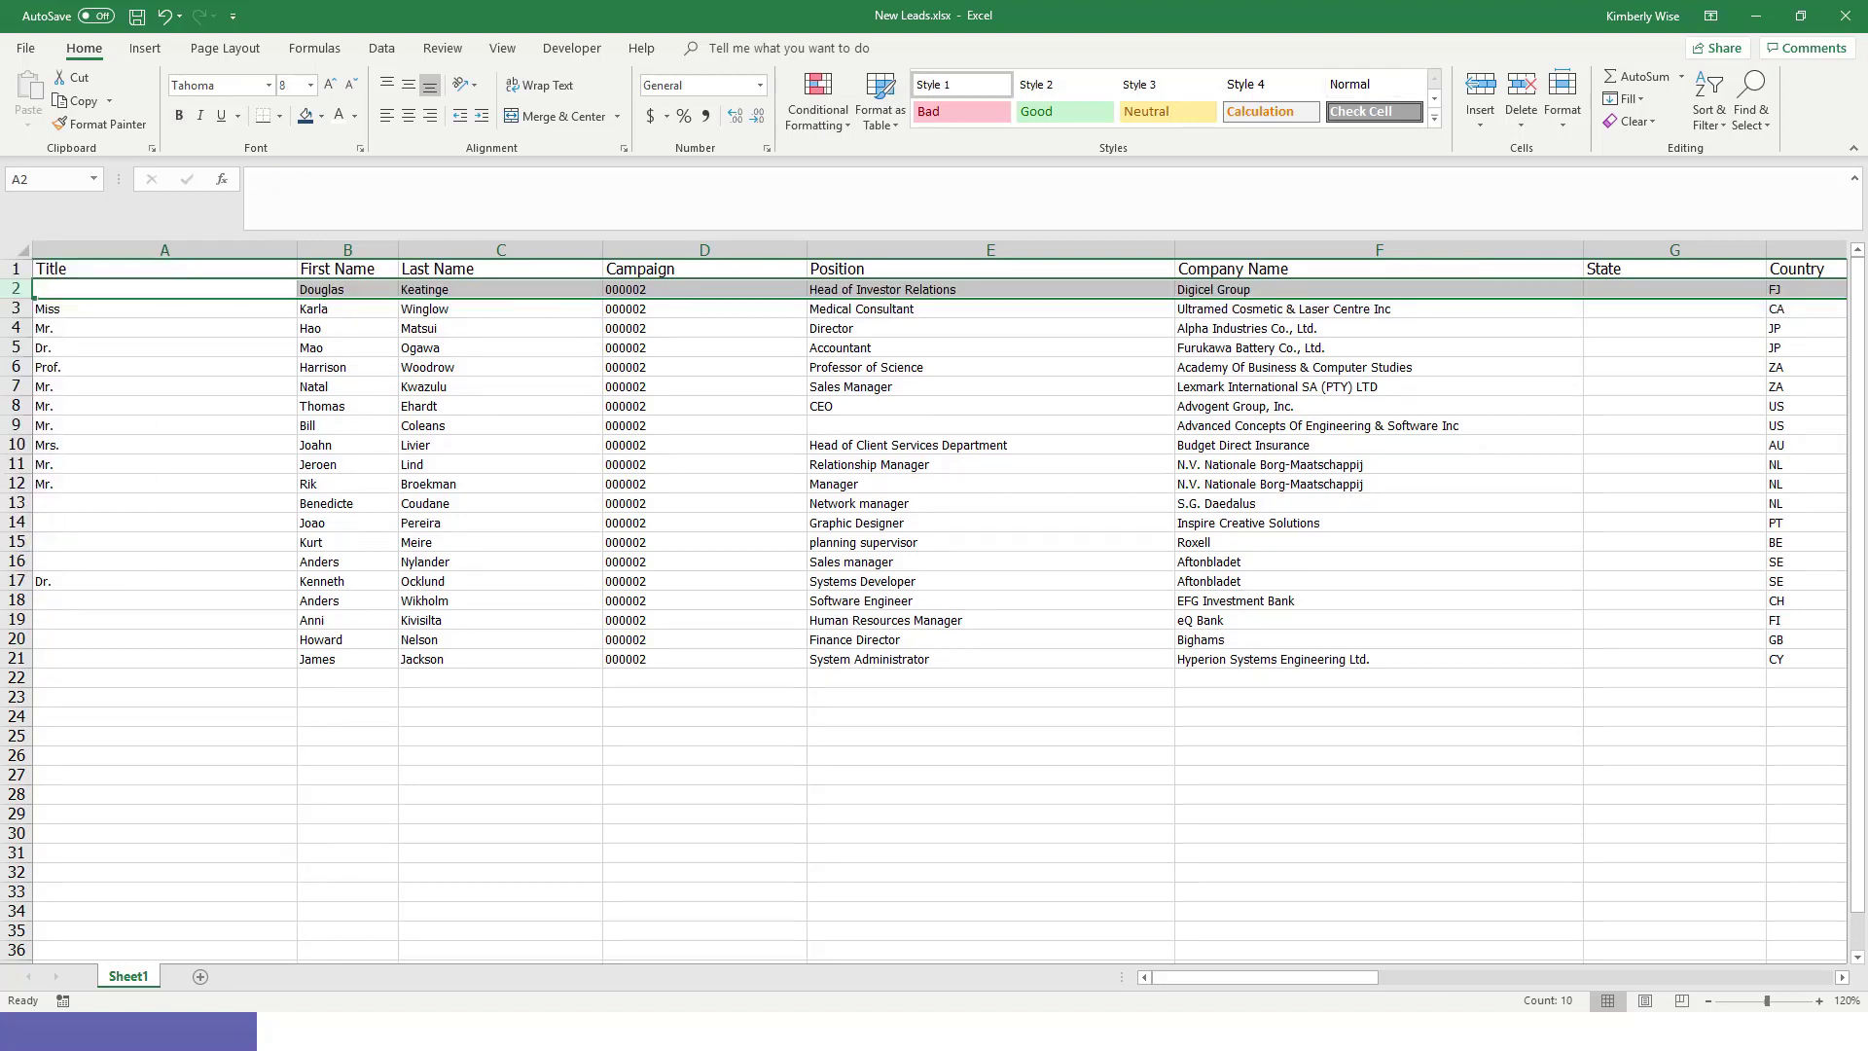
pyautogui.hotkey('ctrl', 's')
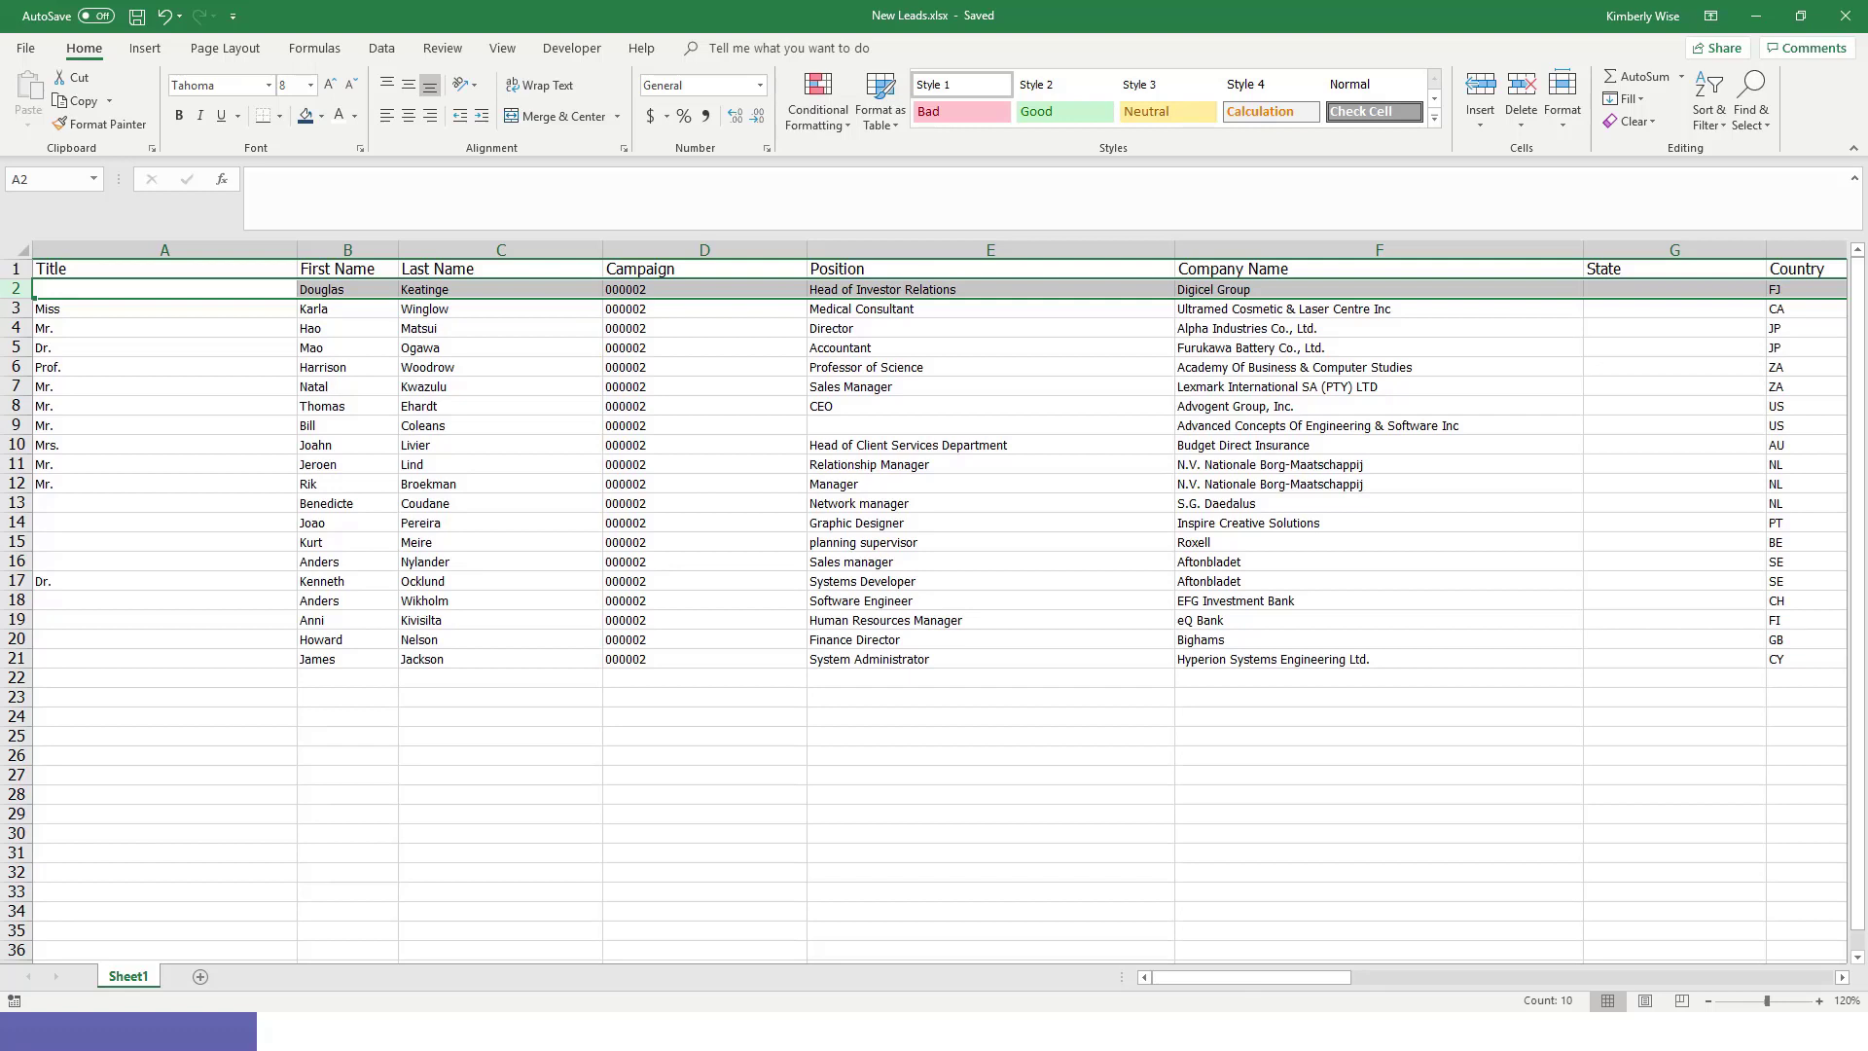
# Step: Switch to Acumatica in the browser and open the Import by Scenario form from the Integration workspace
pyautogui.hotkey('alt', 'Tab')
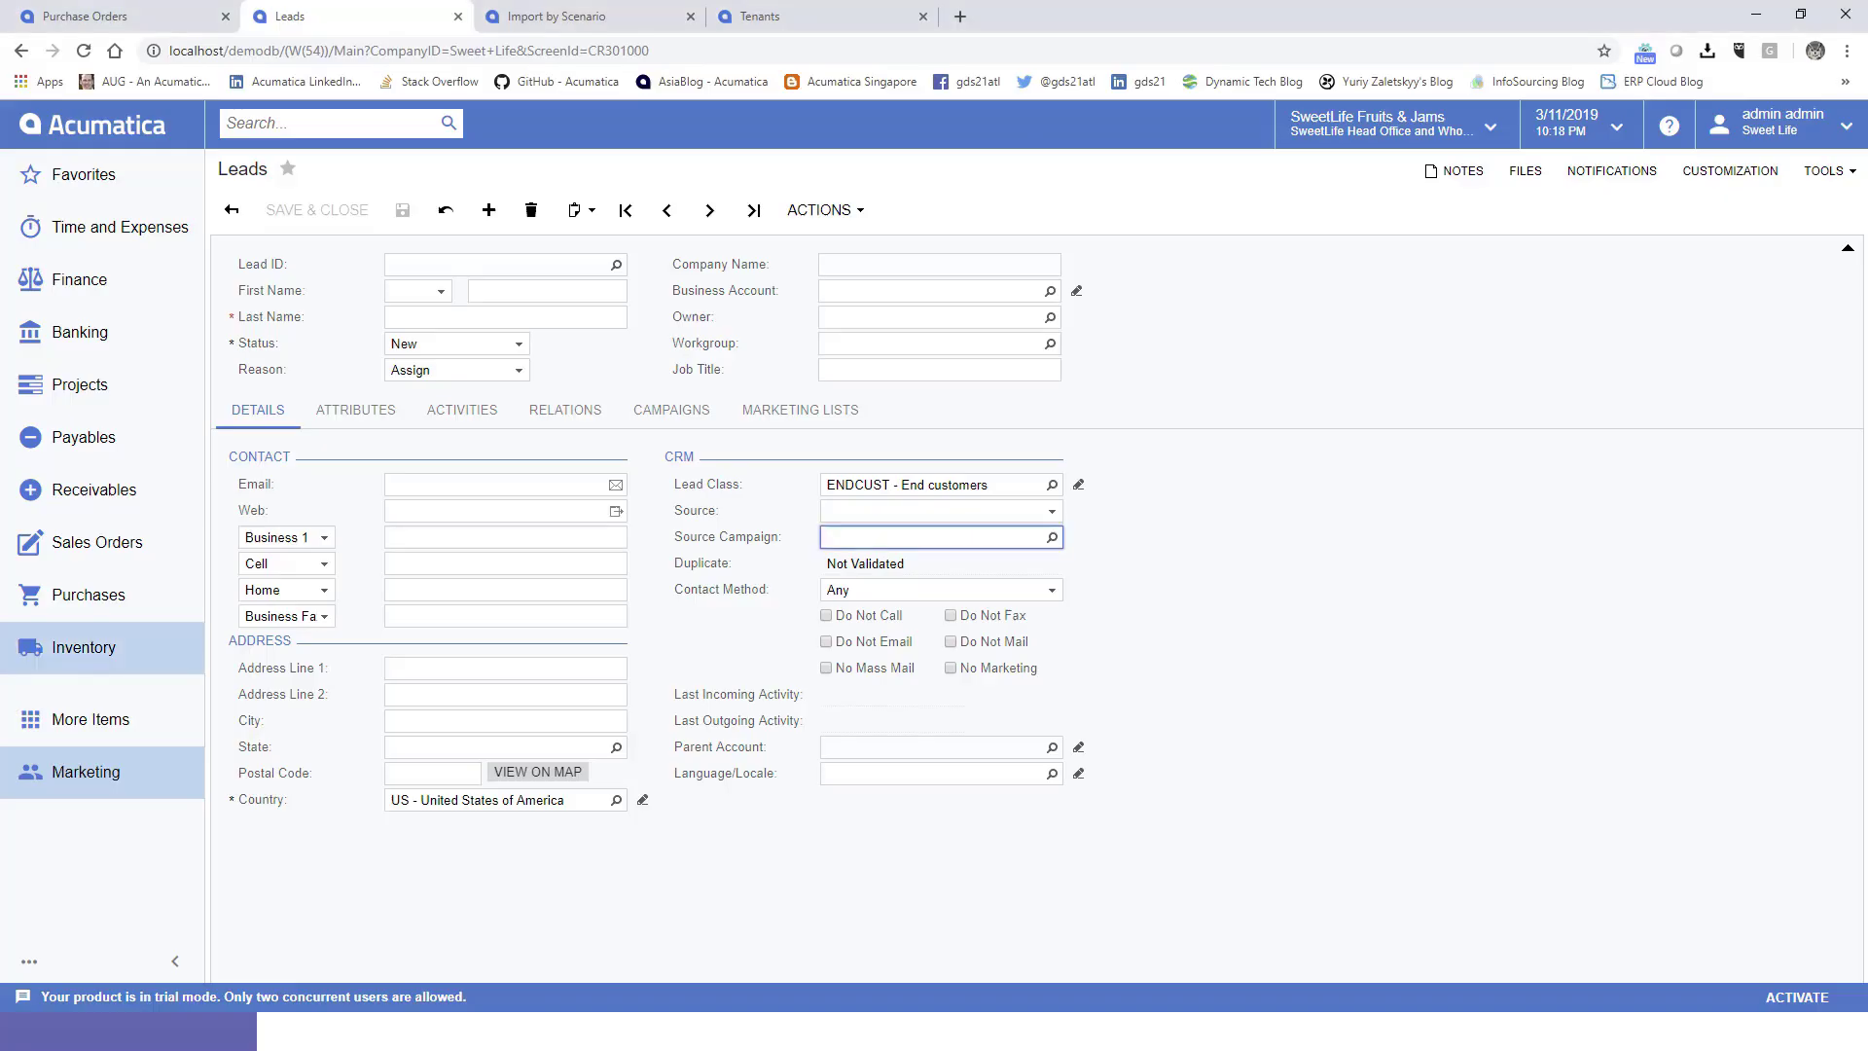
pyautogui.click(89, 720)
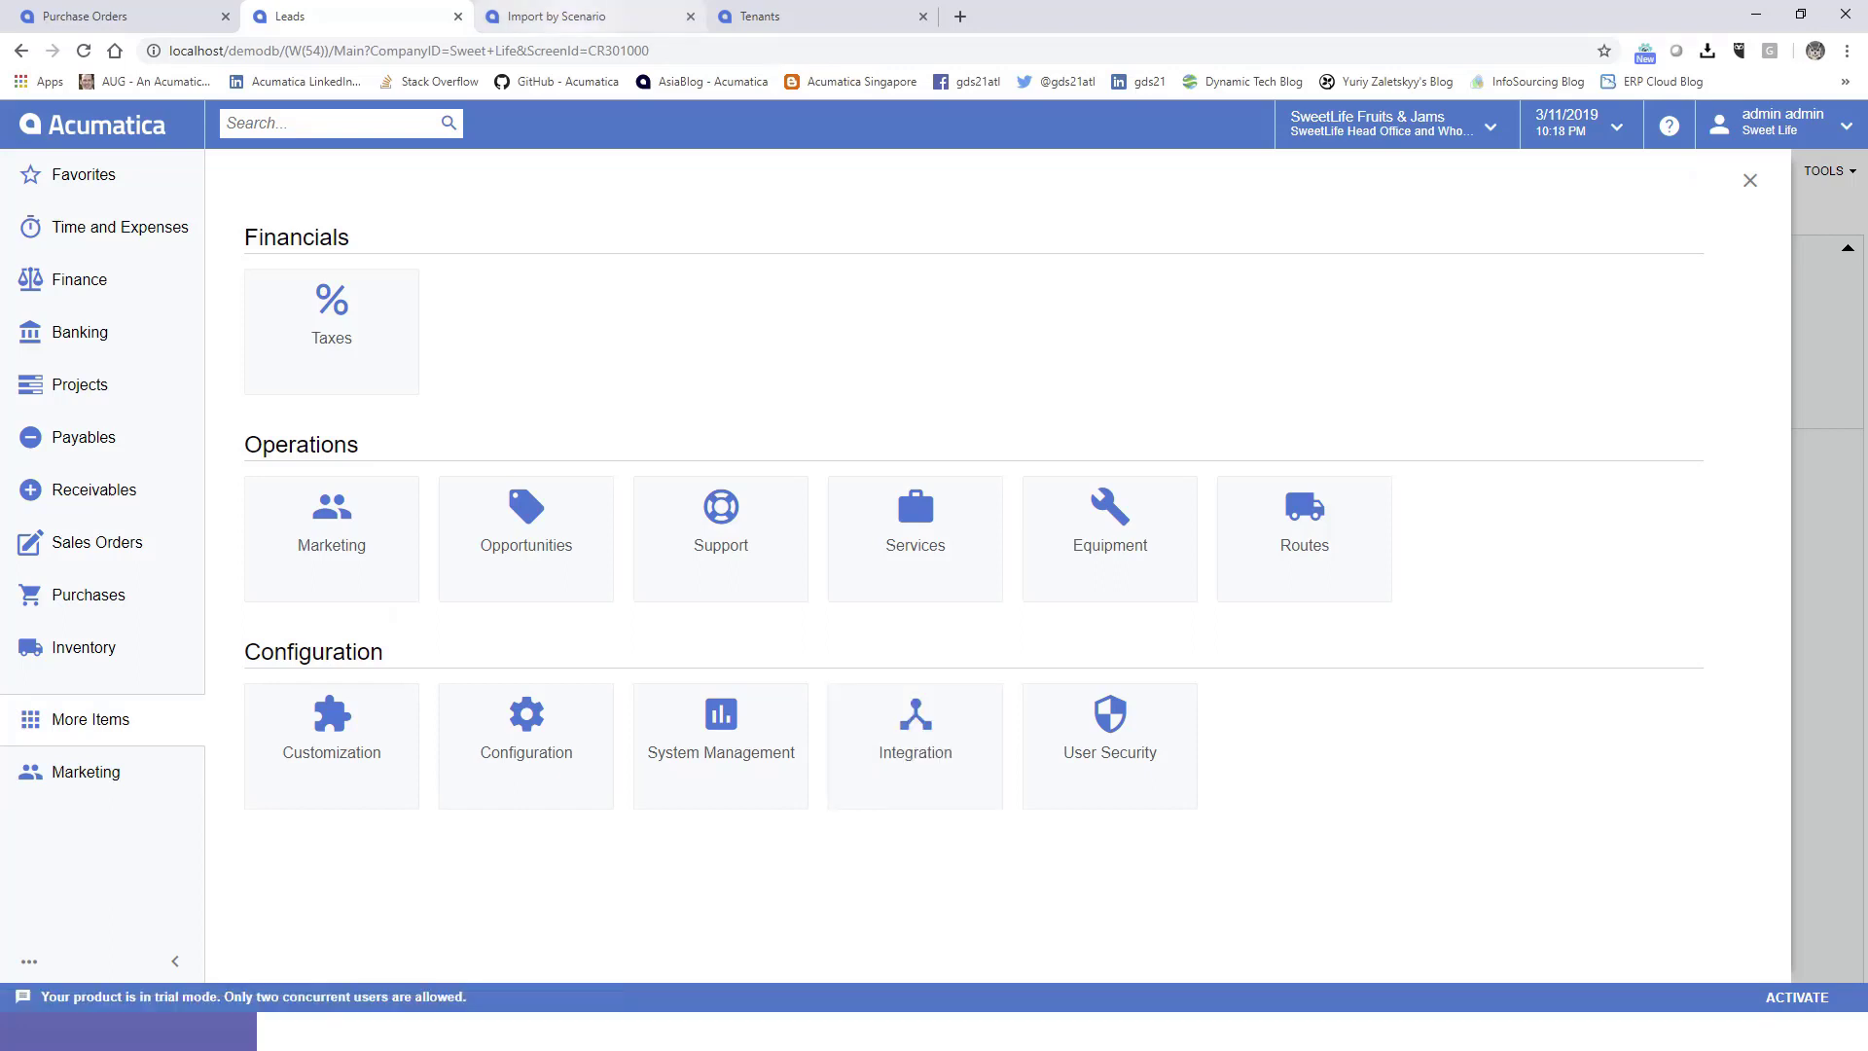
pyautogui.click(593, 17)
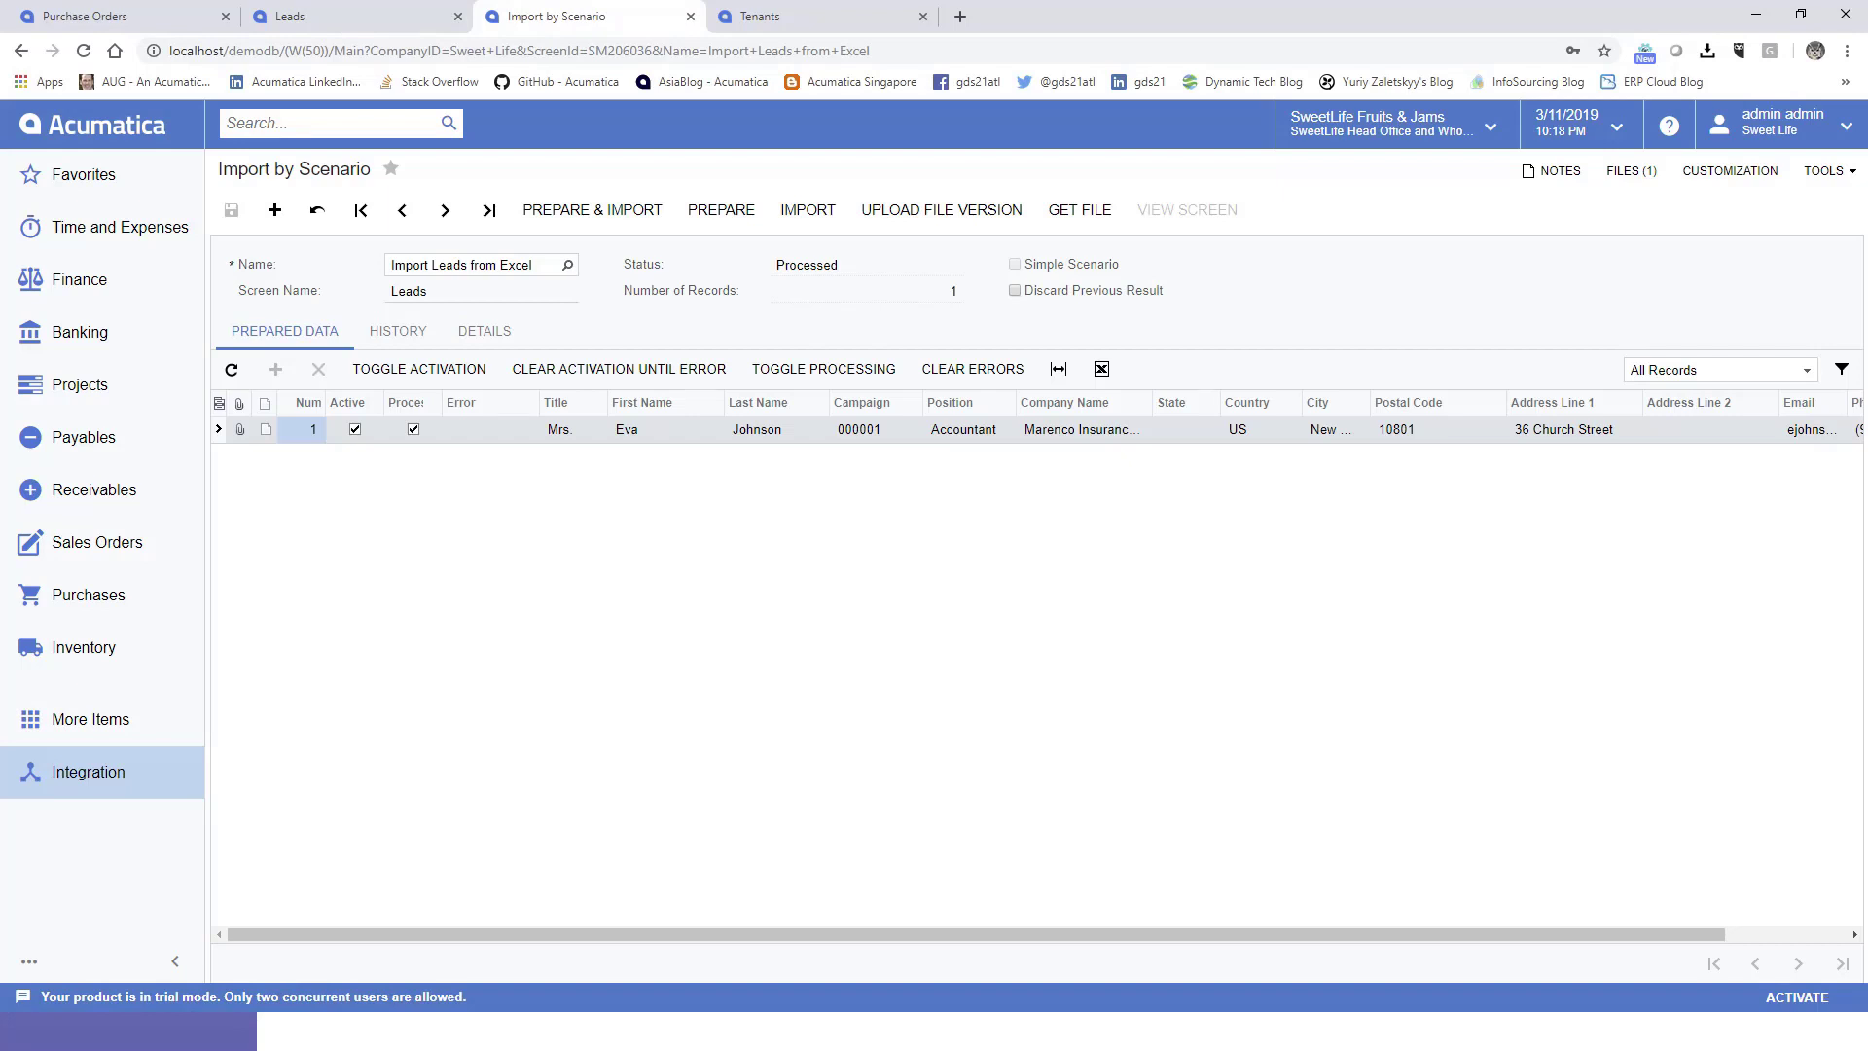
pyautogui.click(89, 773)
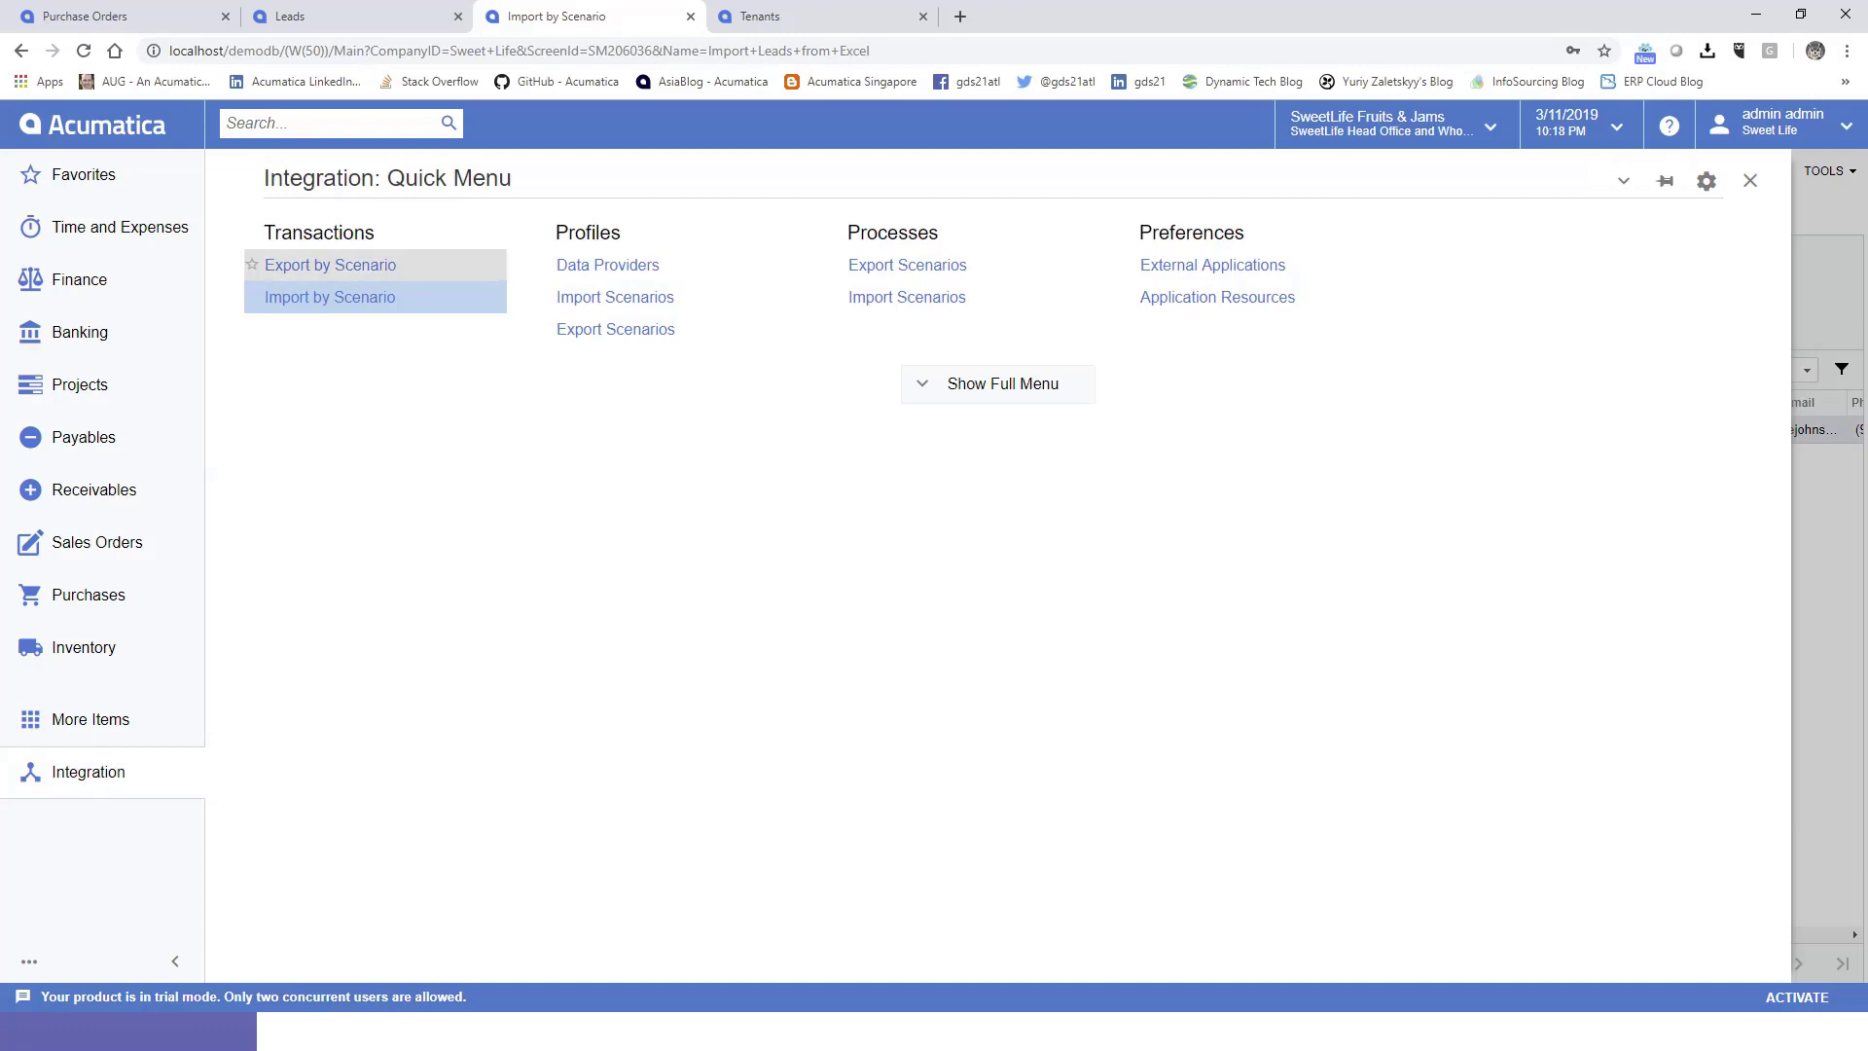
pyautogui.click(329, 296)
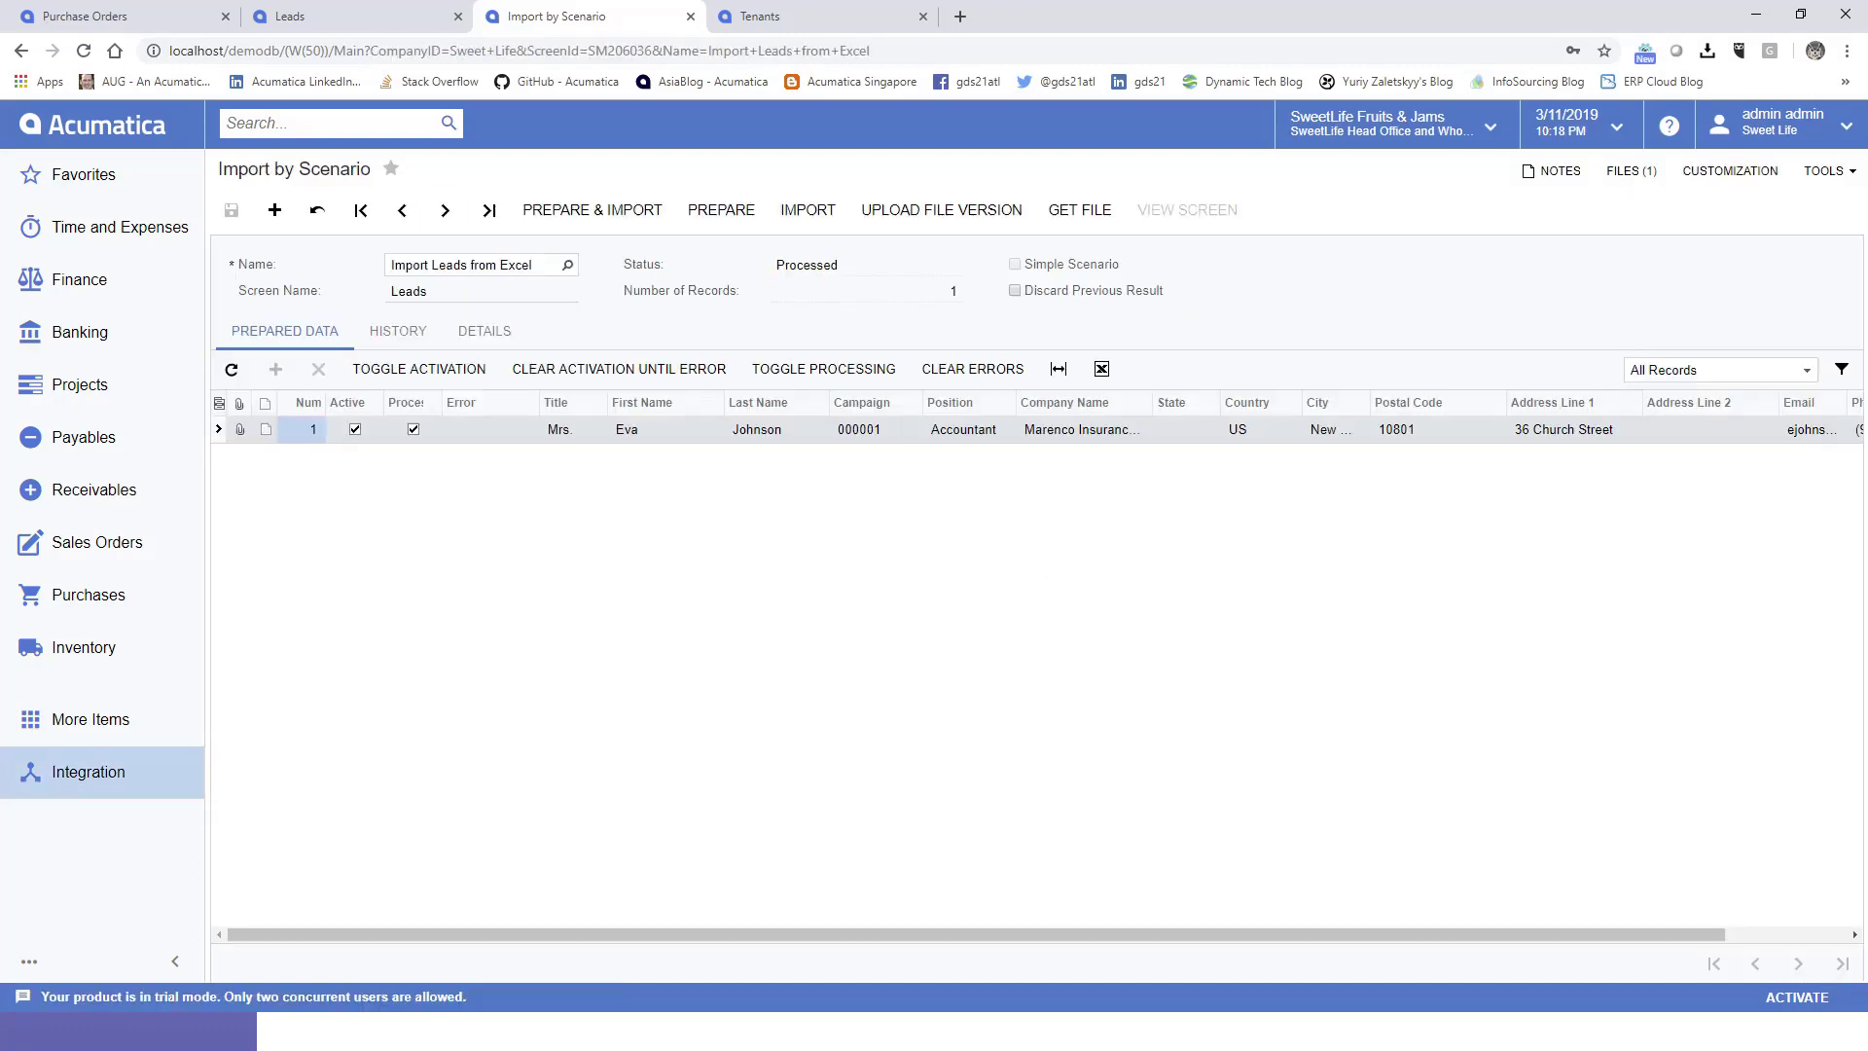
# Step: Upload New Leads.xlsx as a new file version for the Import Leads from Excel scenario
pyautogui.click(567, 265)
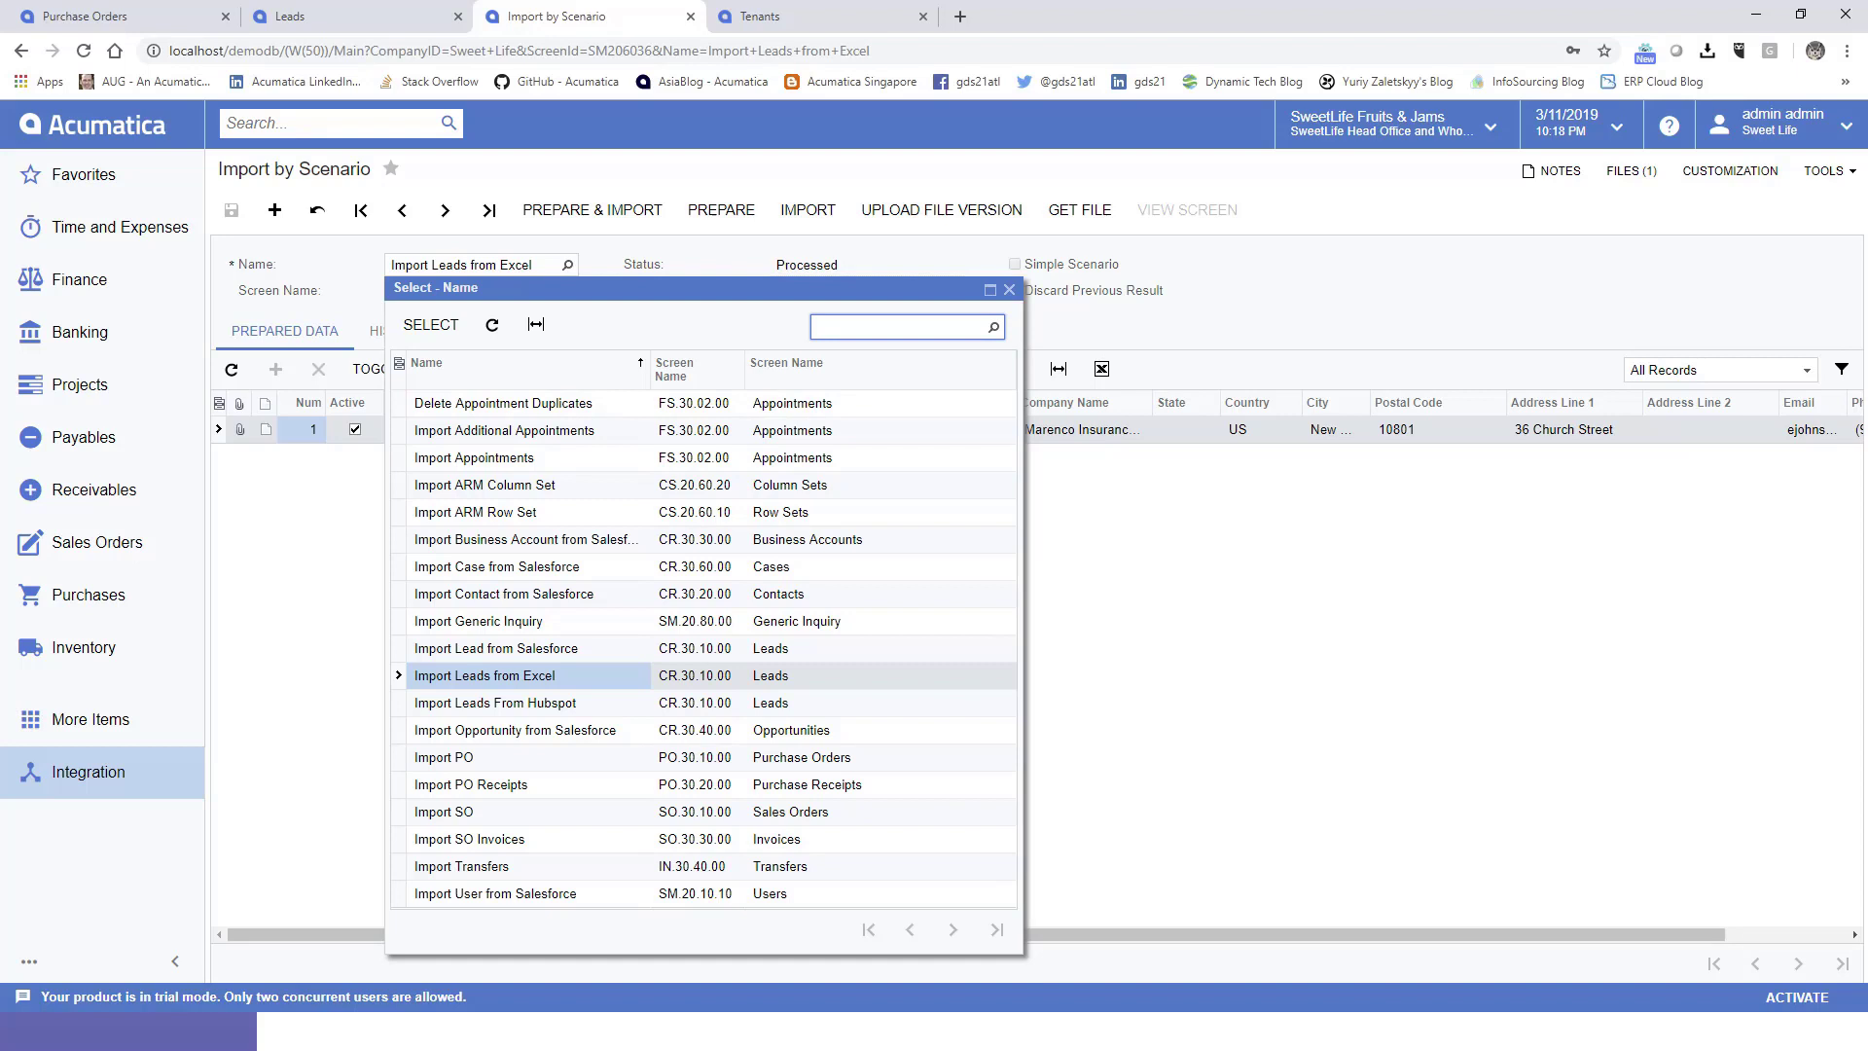
pyautogui.click(1009, 290)
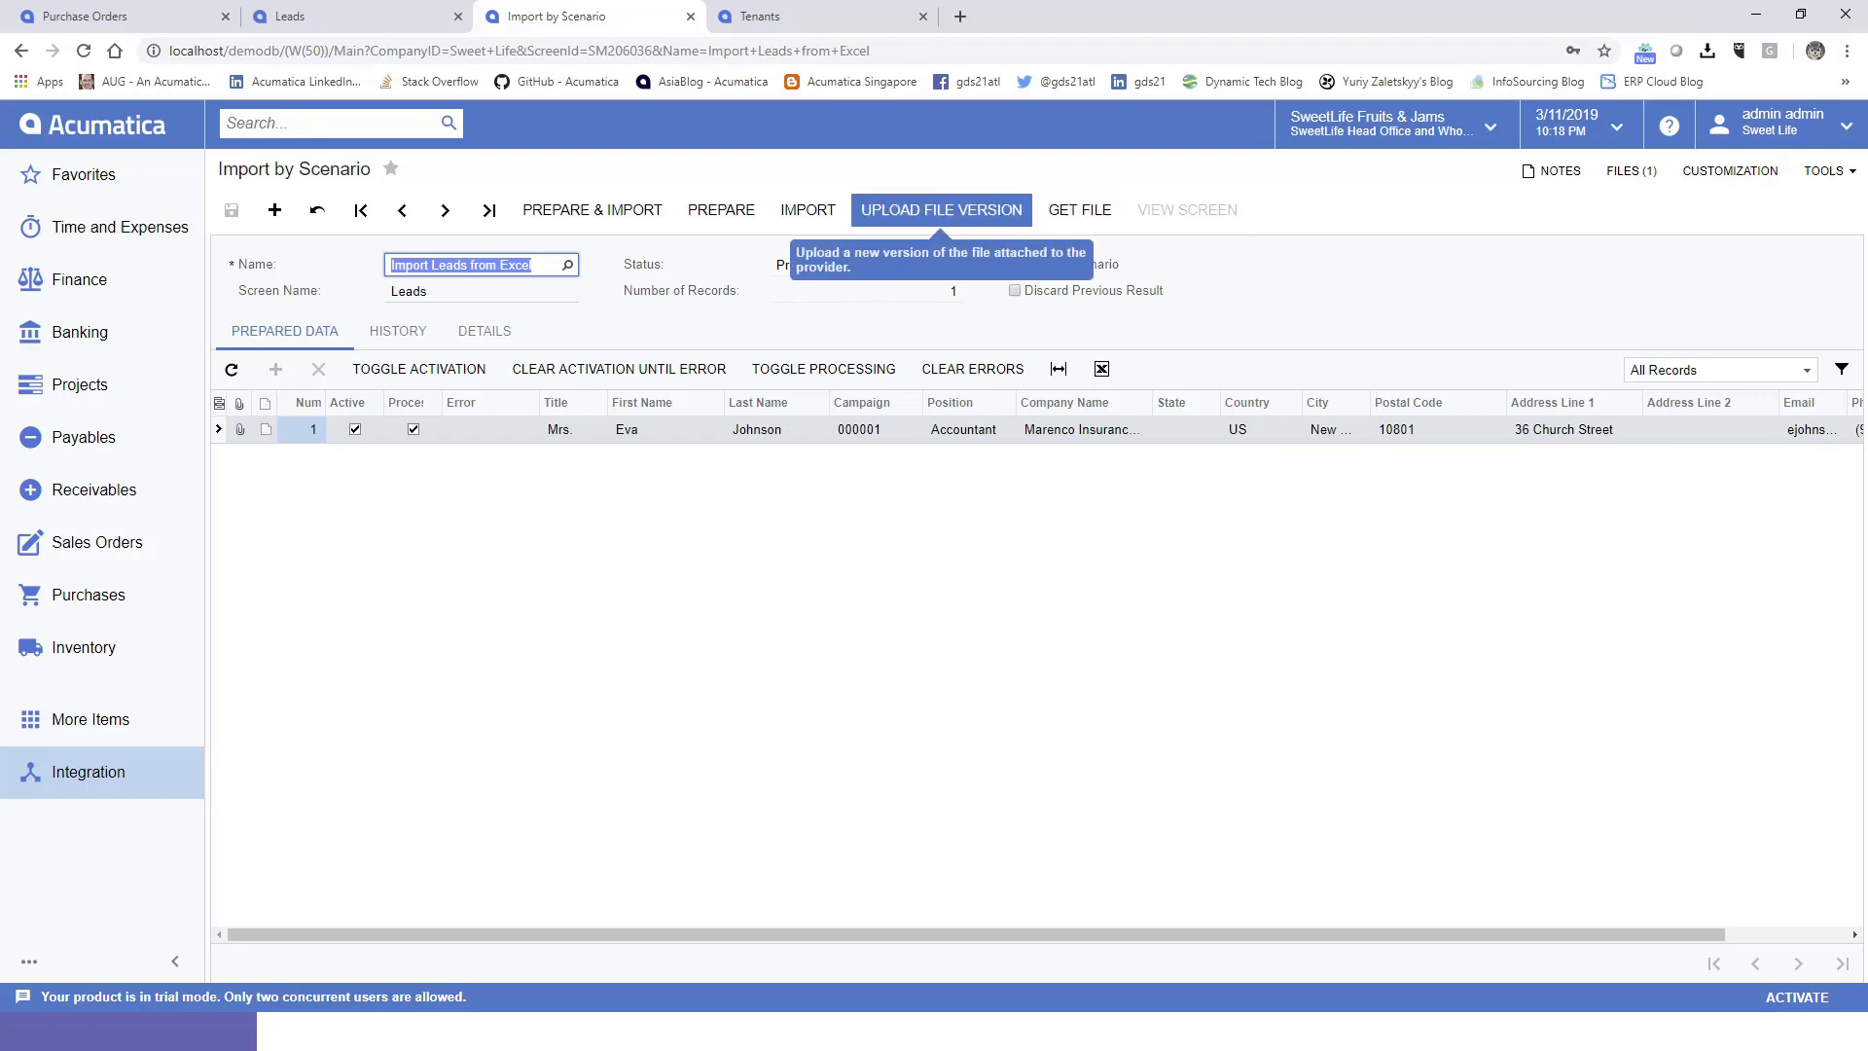
pyautogui.click(941, 210)
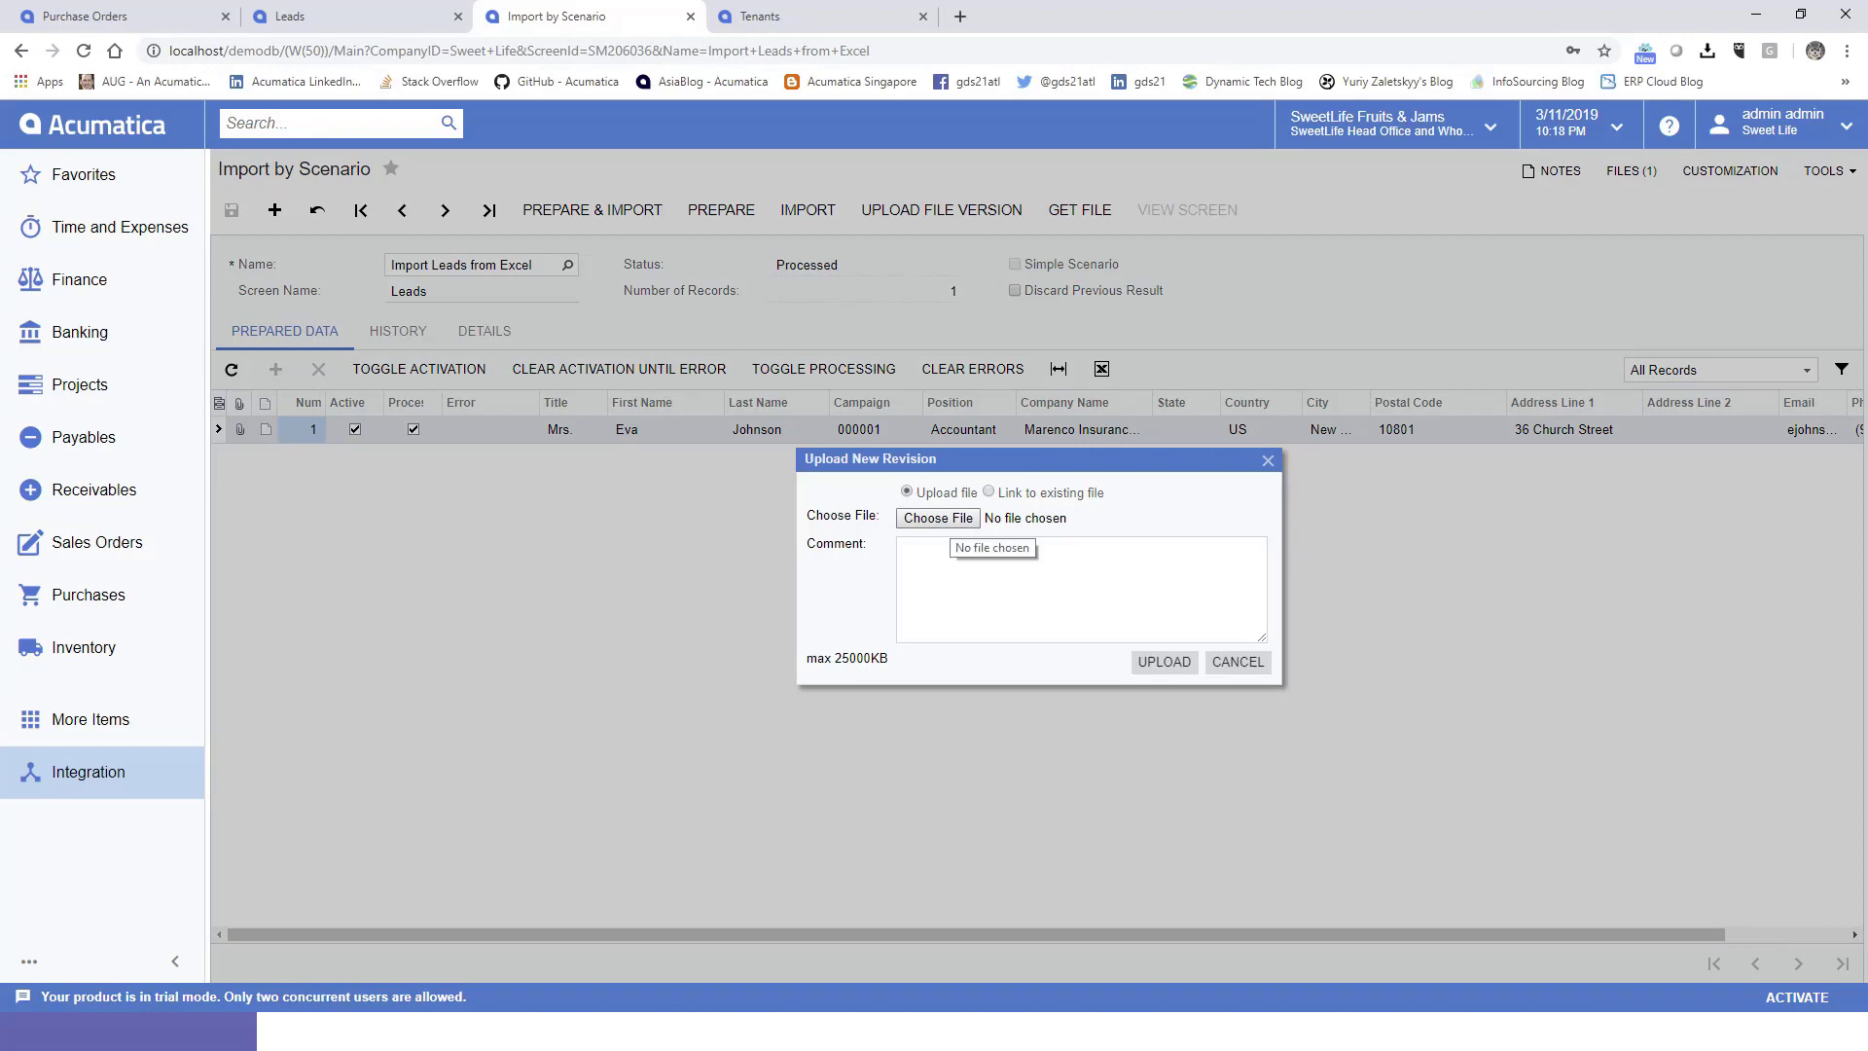
pyautogui.click(936, 519)
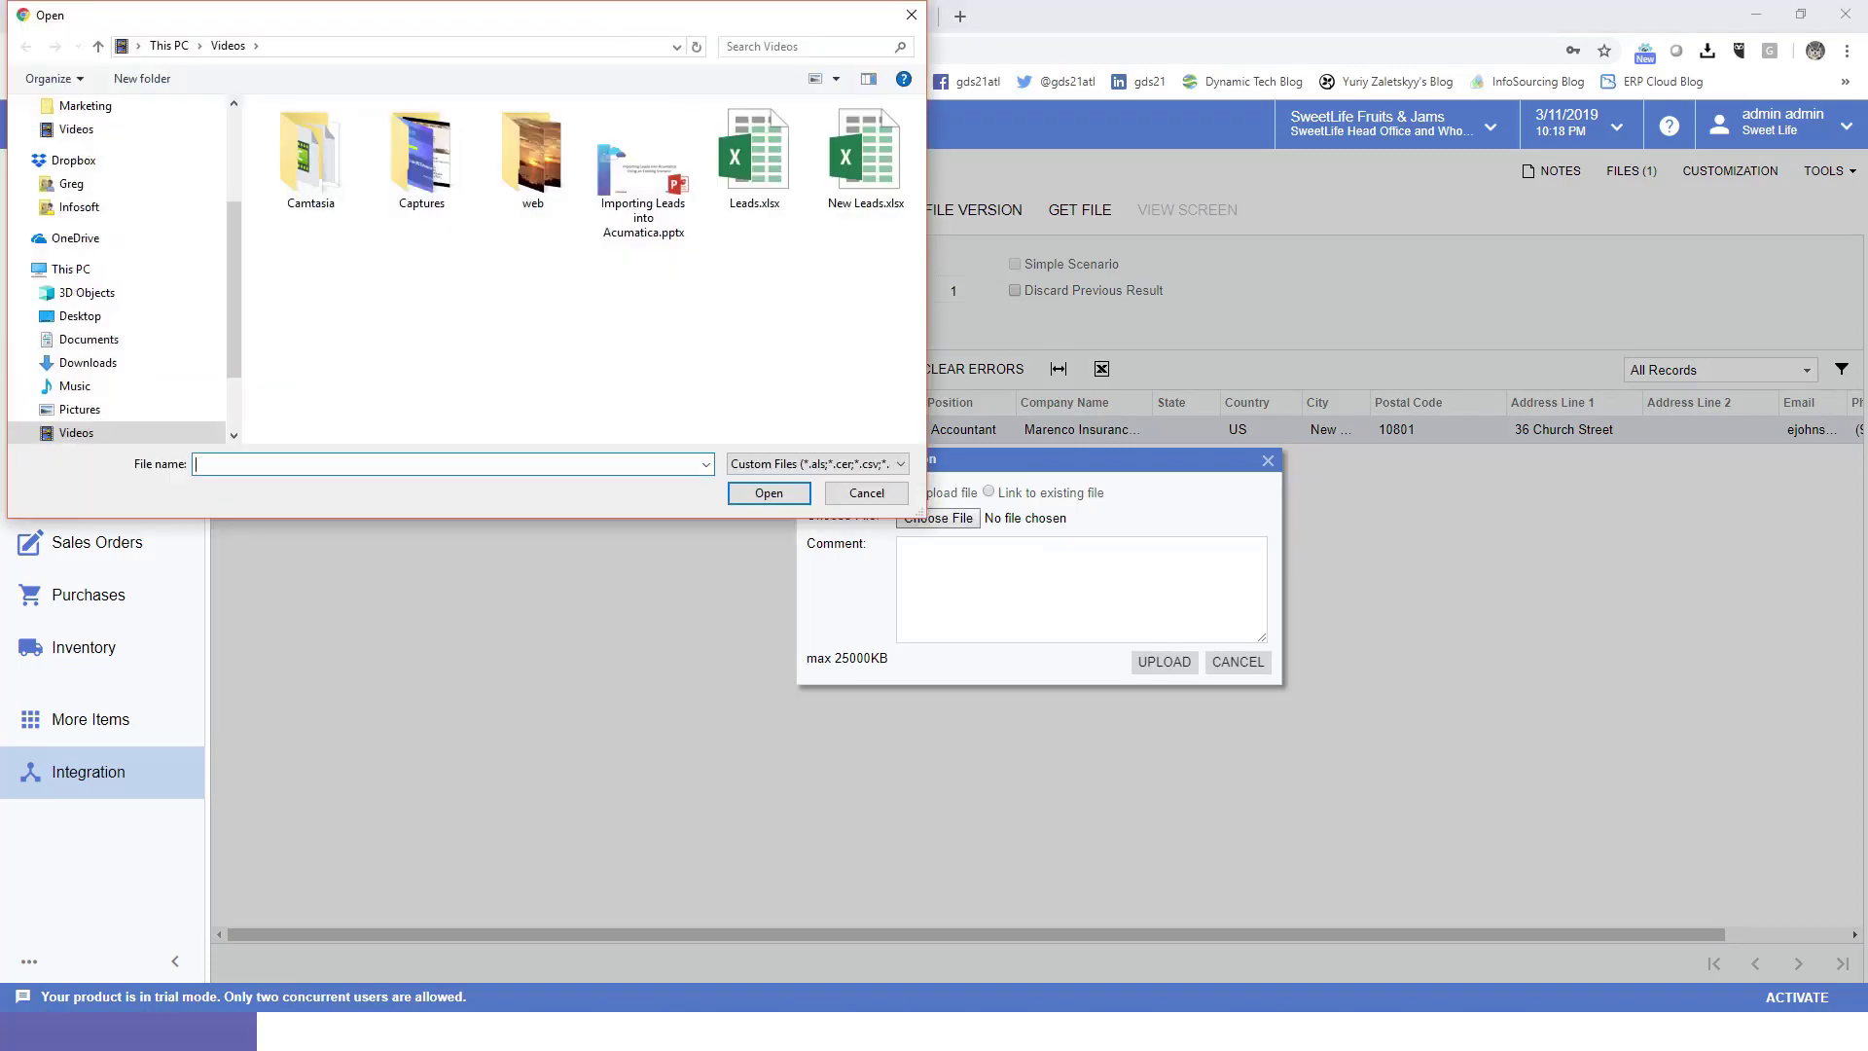
pyautogui.doubleClick(865, 156)
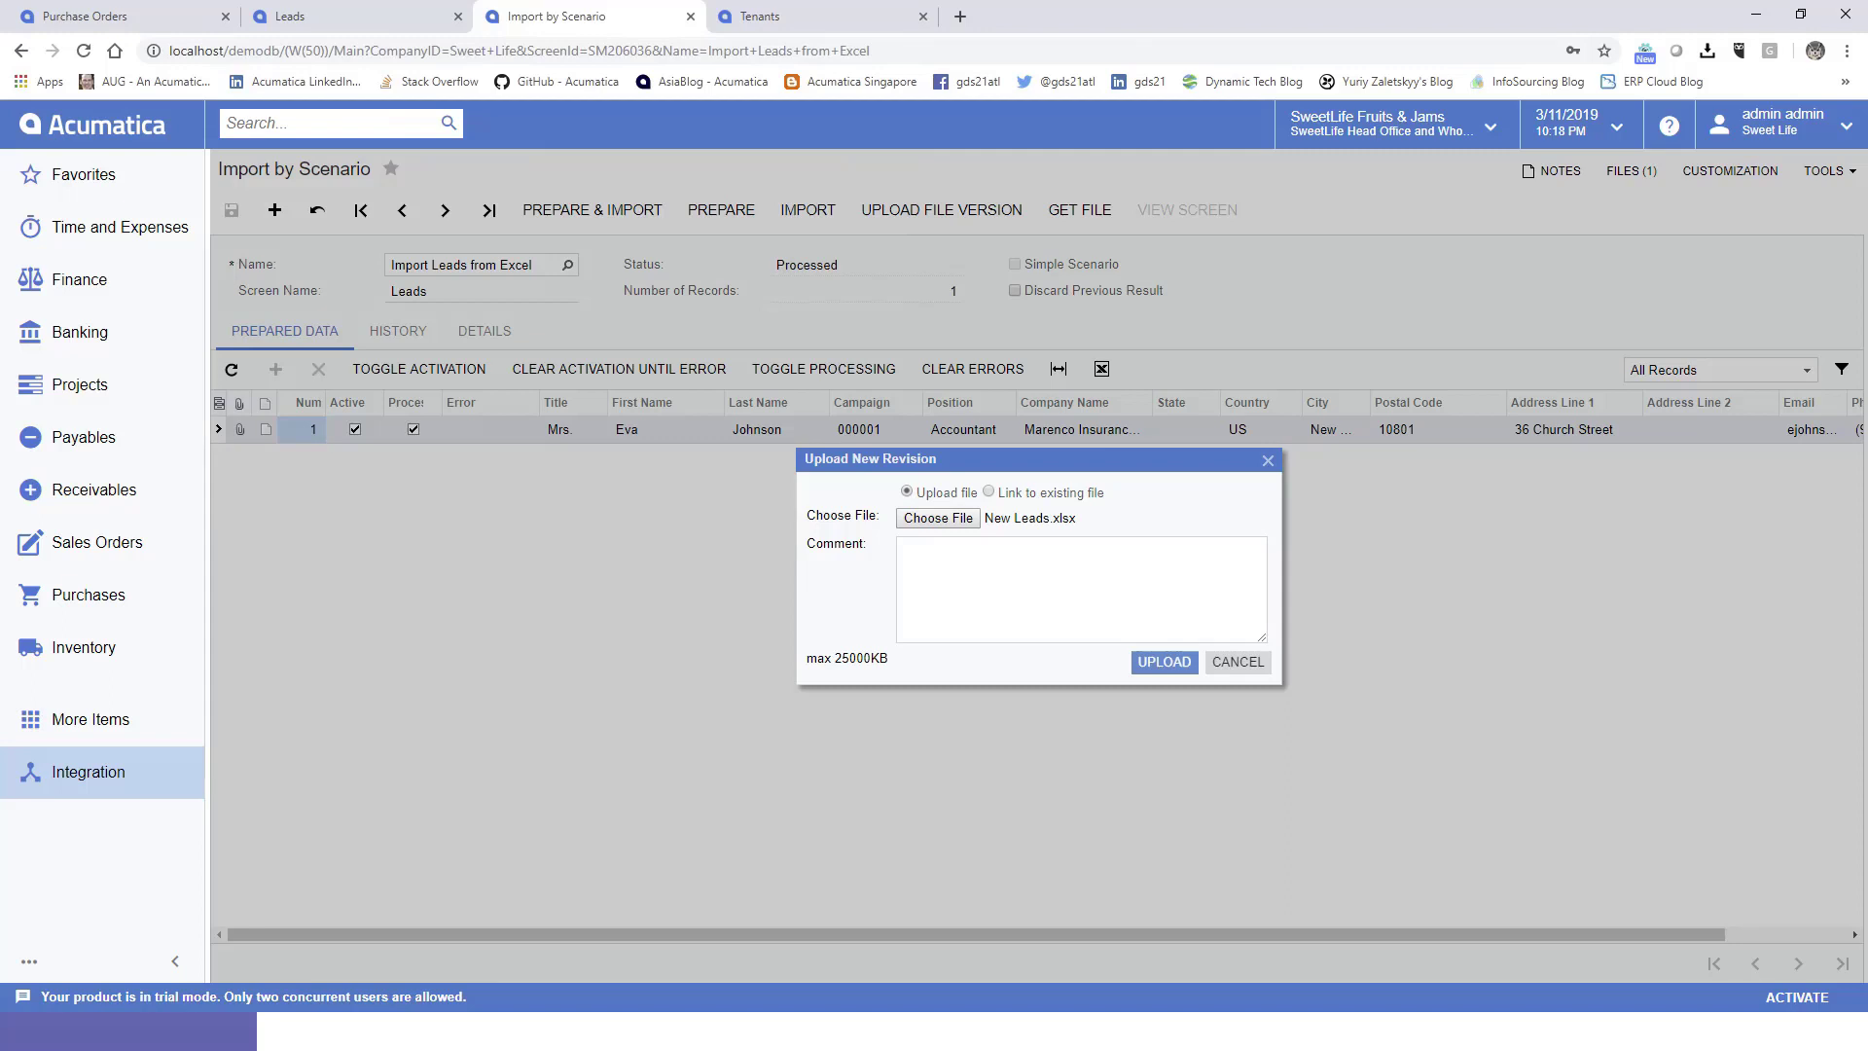
pyautogui.click(1164, 661)
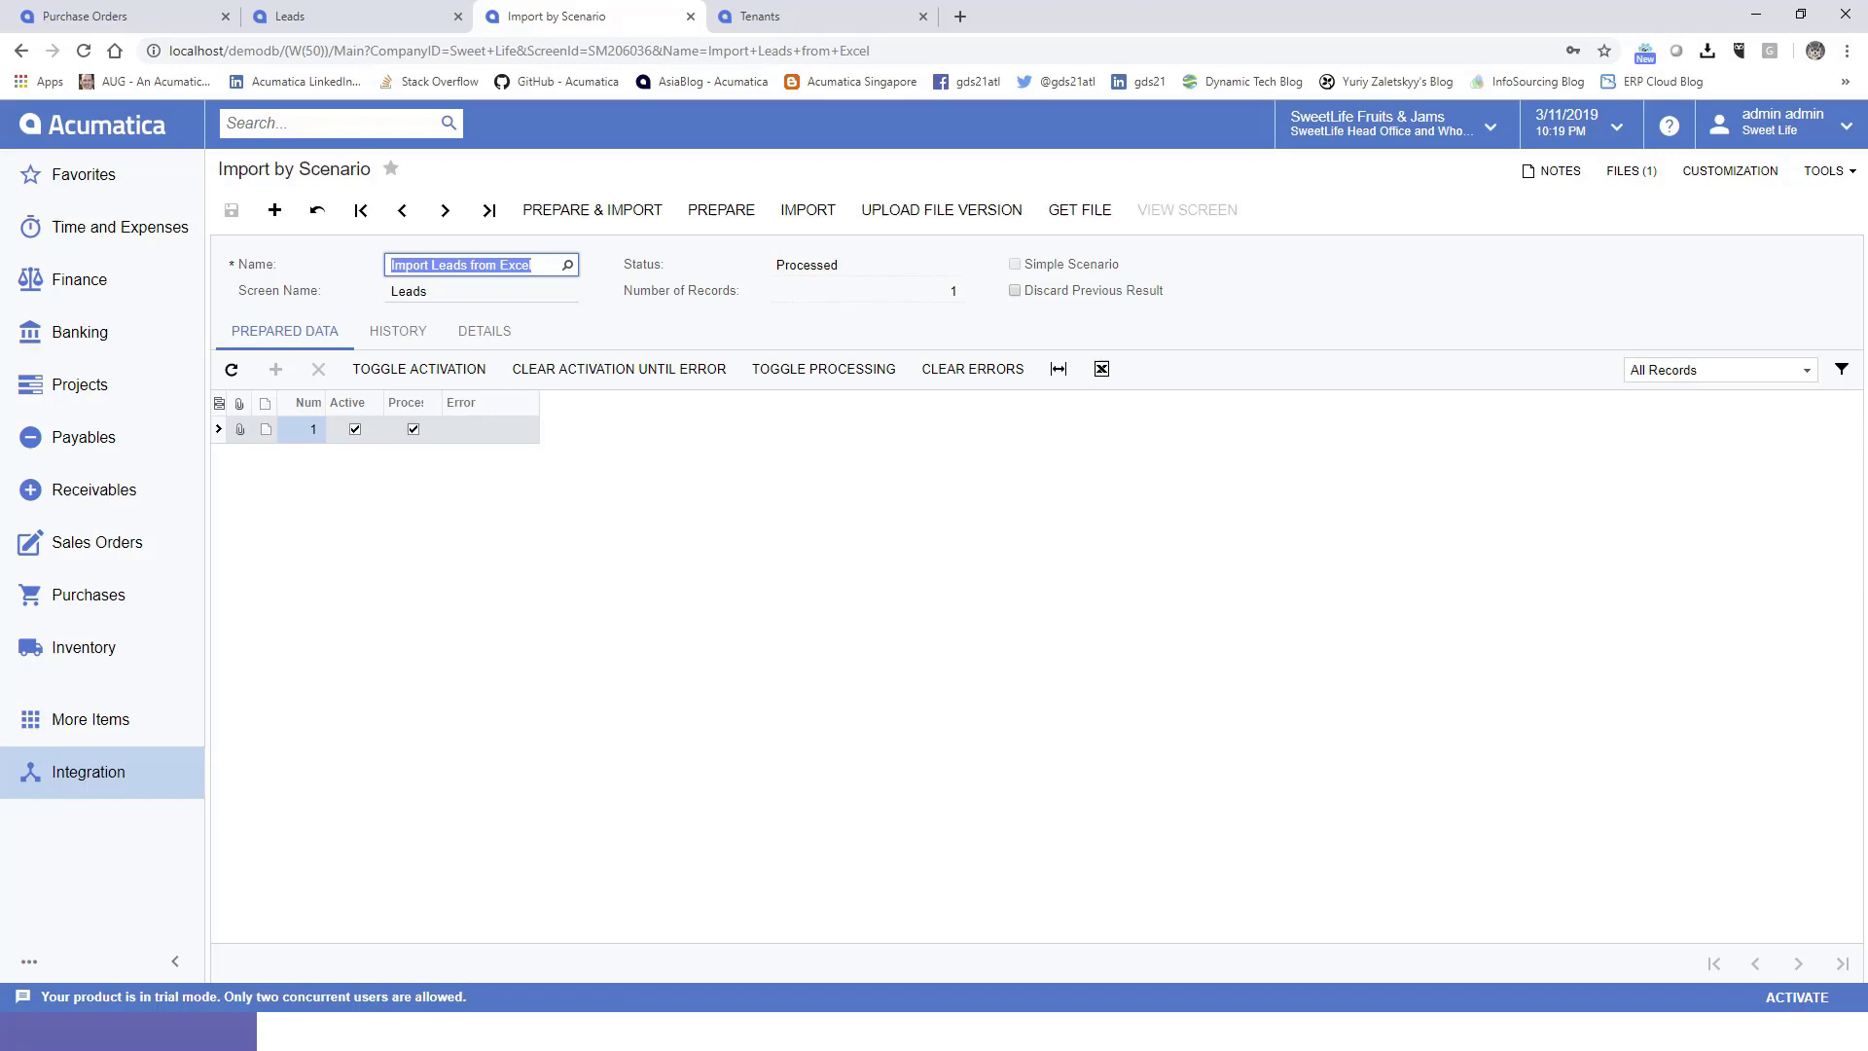
# Step: Prepare the records from the uploaded file and import them as leads
pyautogui.click(721, 210)
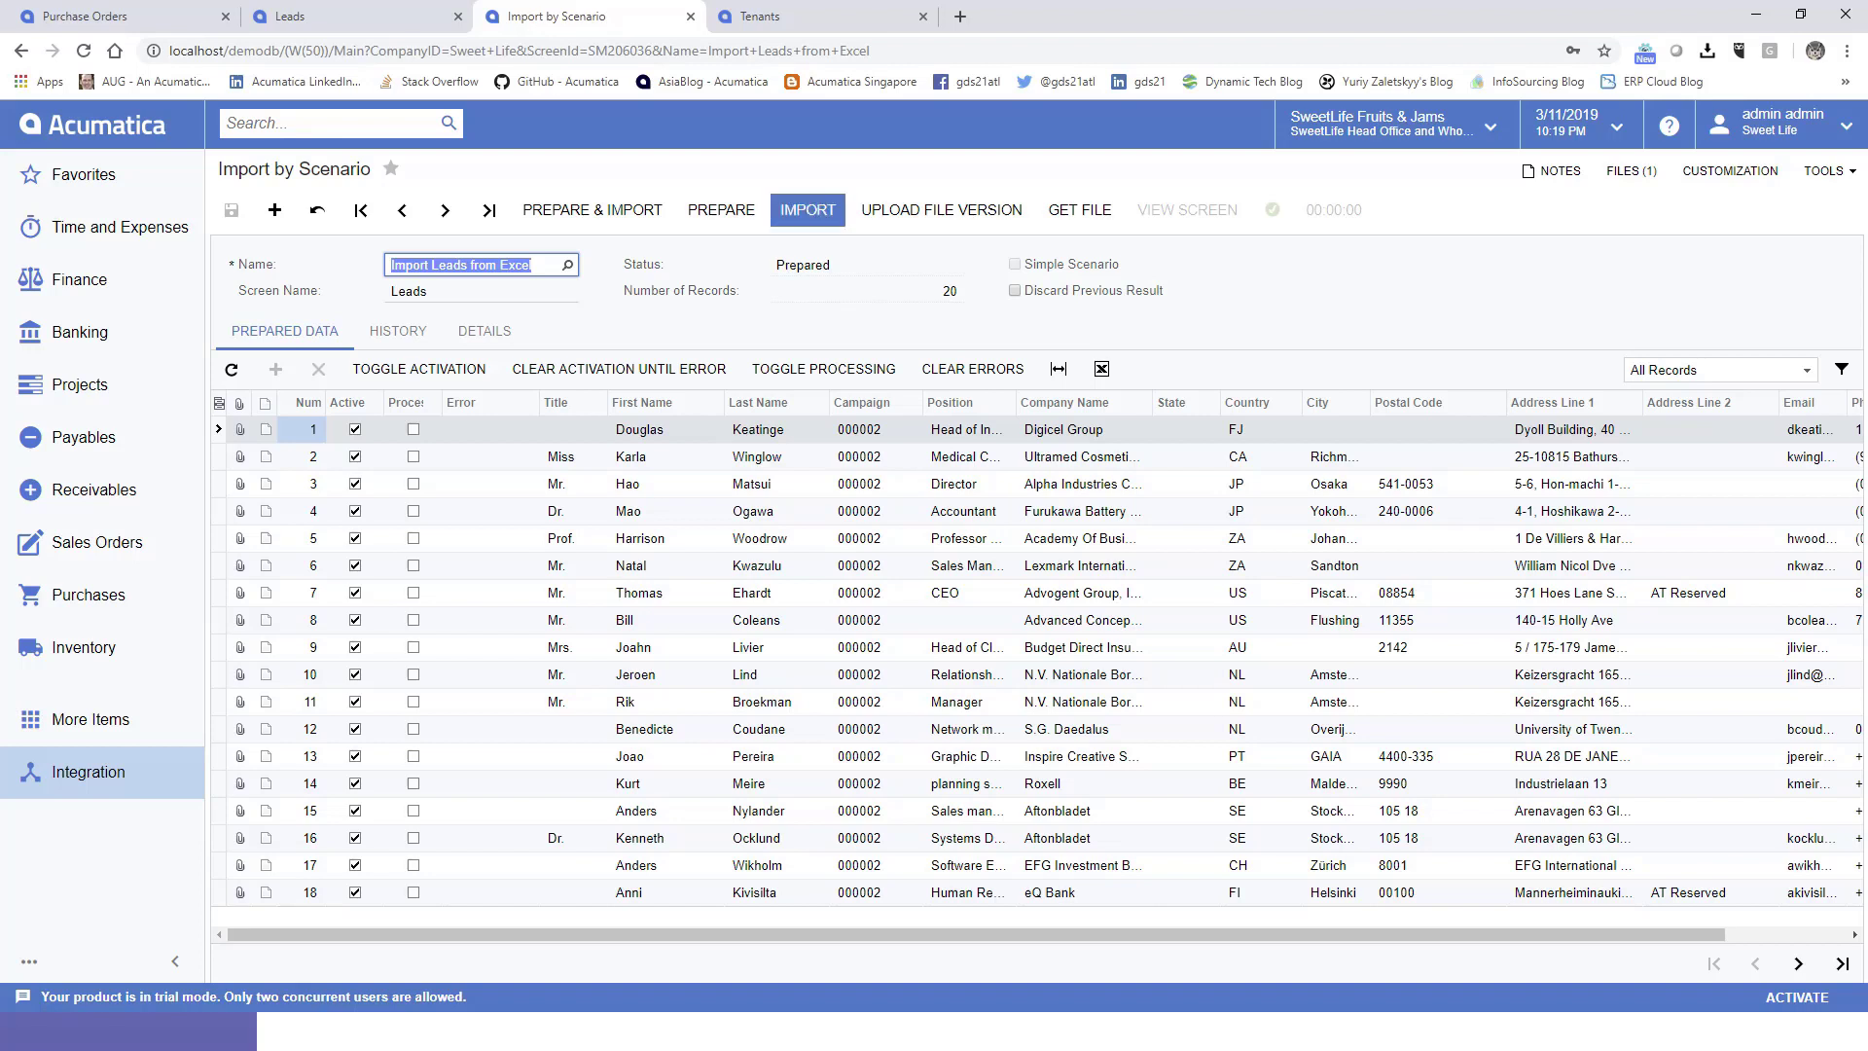
pyautogui.click(807, 210)
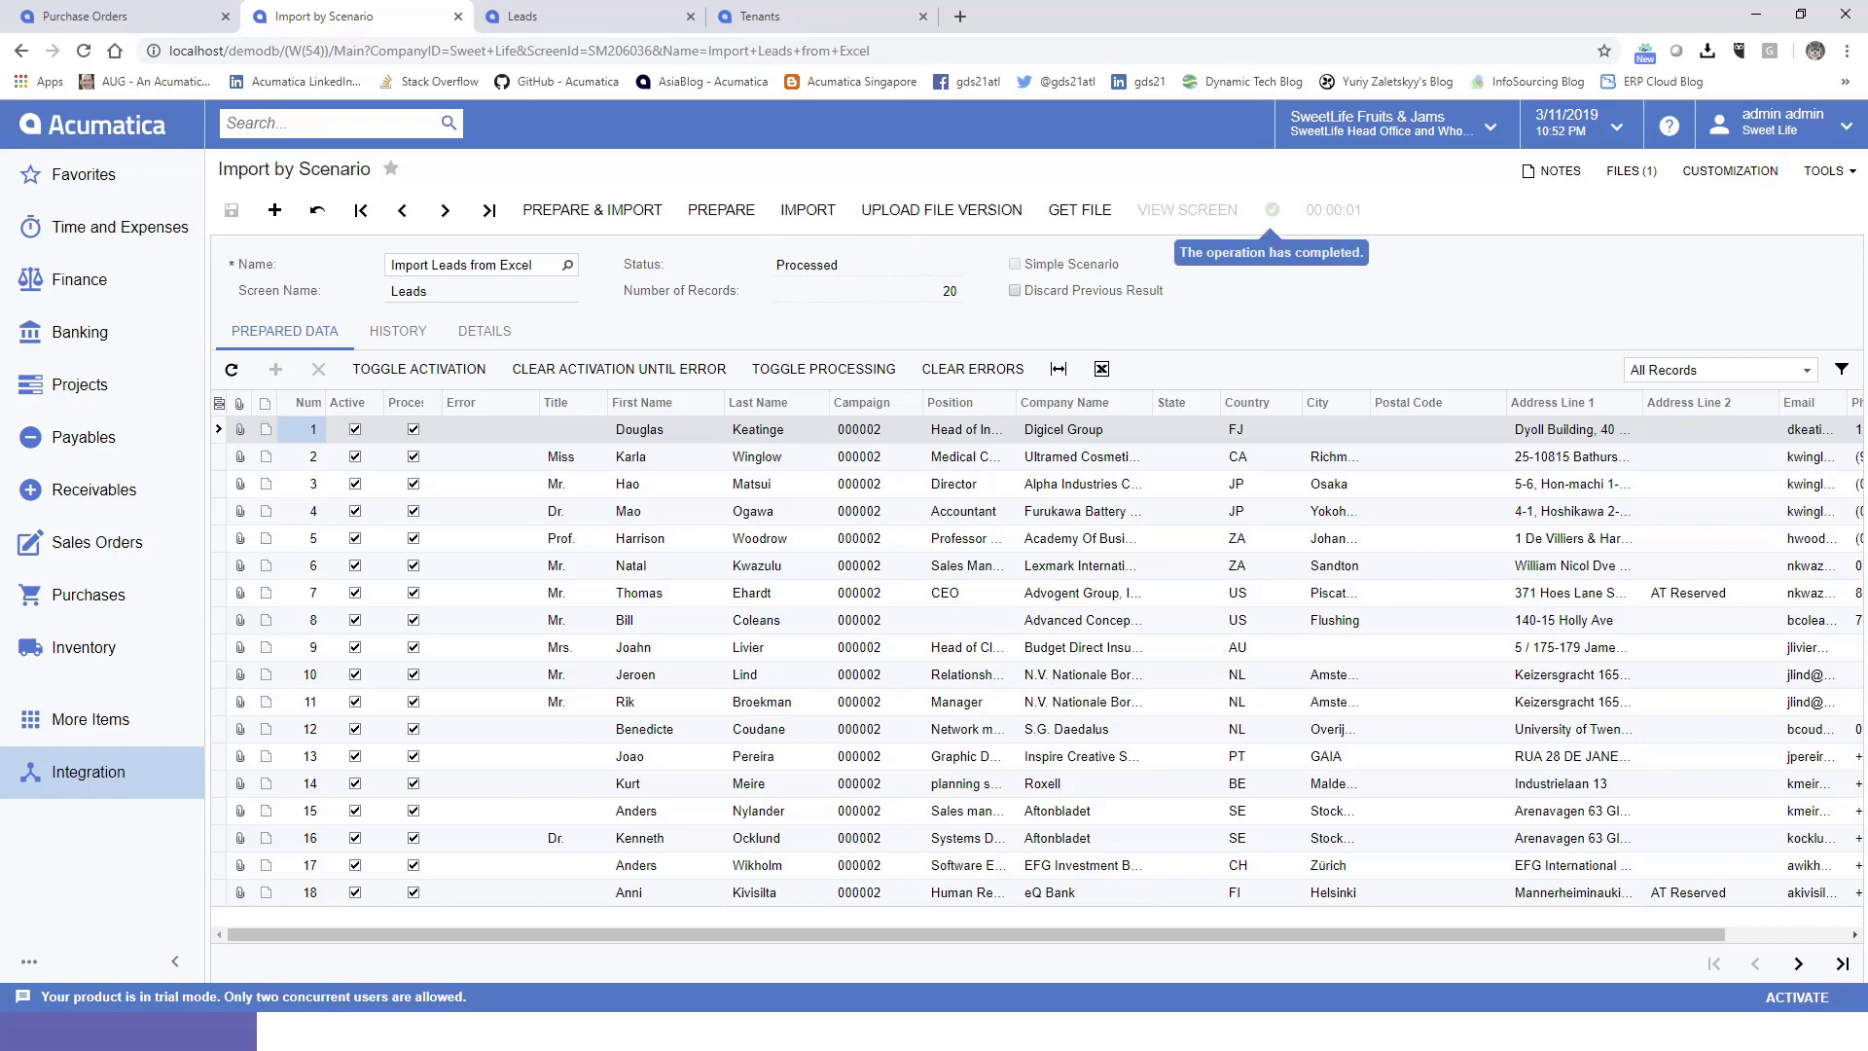
# Step: Refresh the Leads list of all records and open the first lead to check its imported details
pyautogui.hotkey('alt', 'Tab')
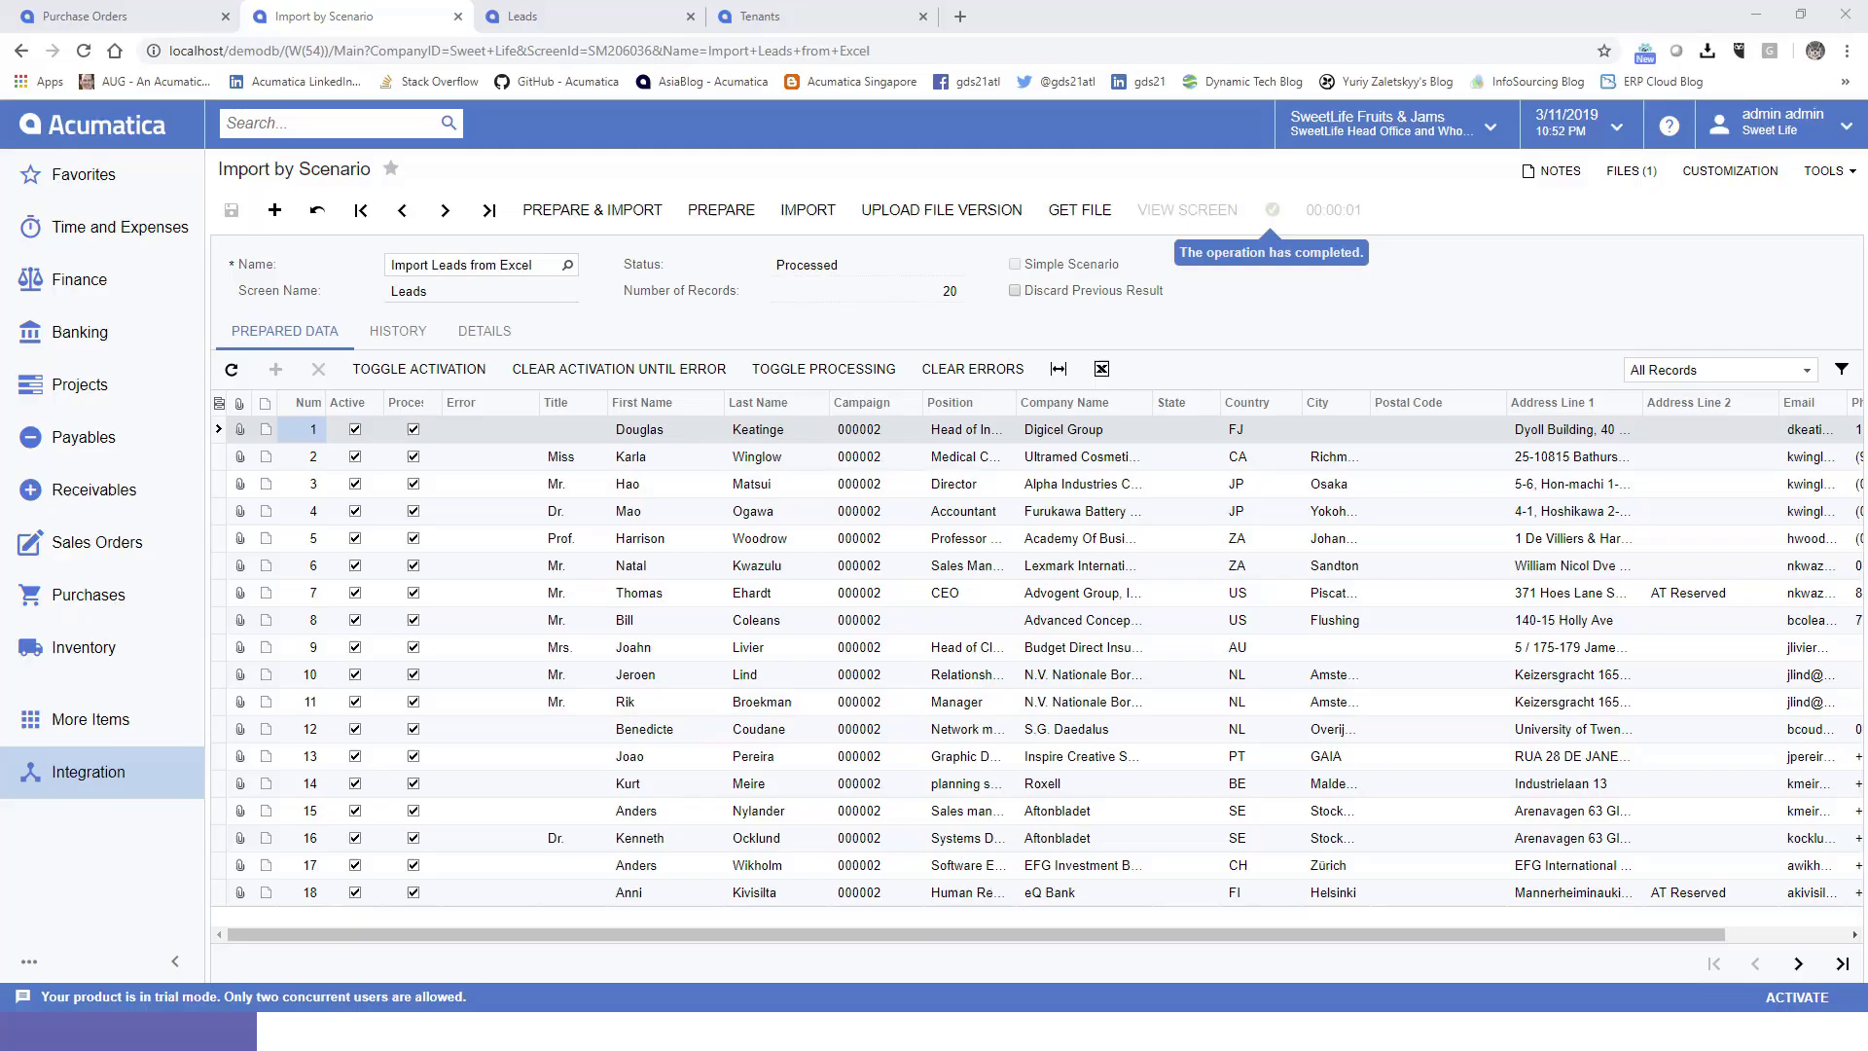
pyautogui.hotkey('ctrl', 'Tab')
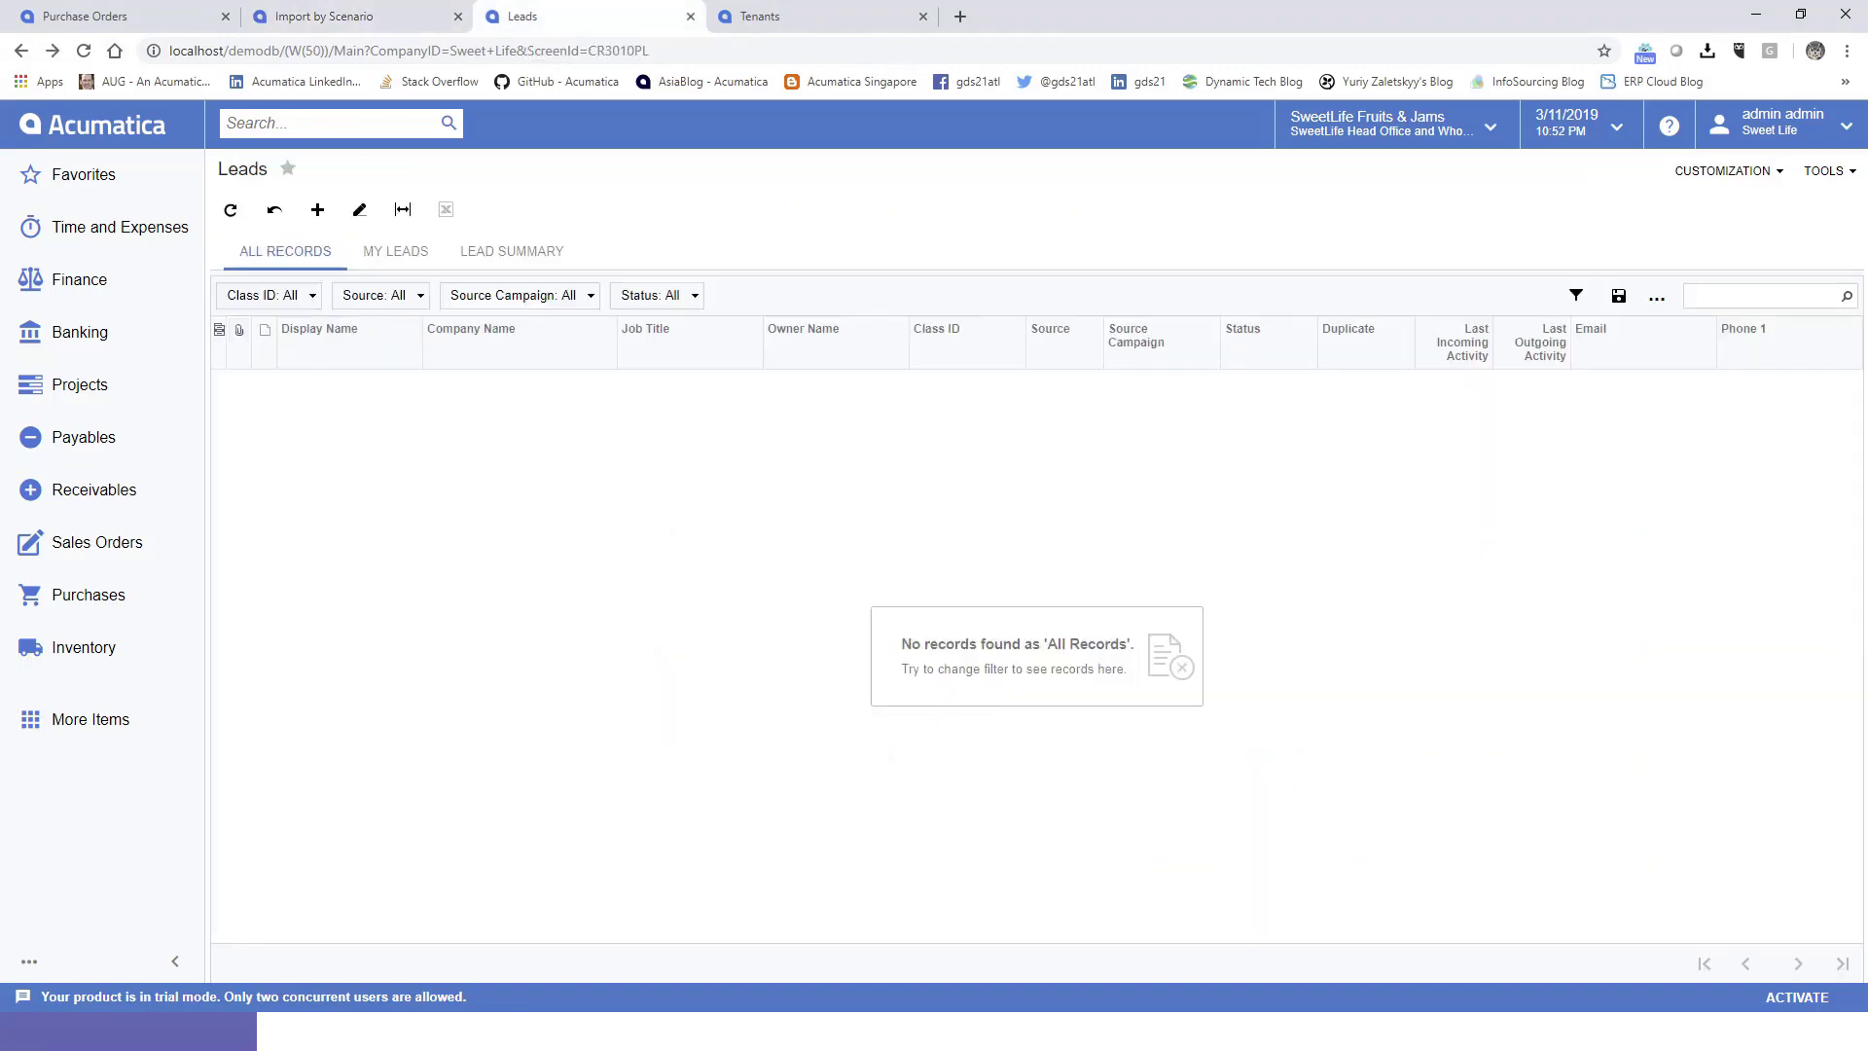
pyautogui.press('F5')
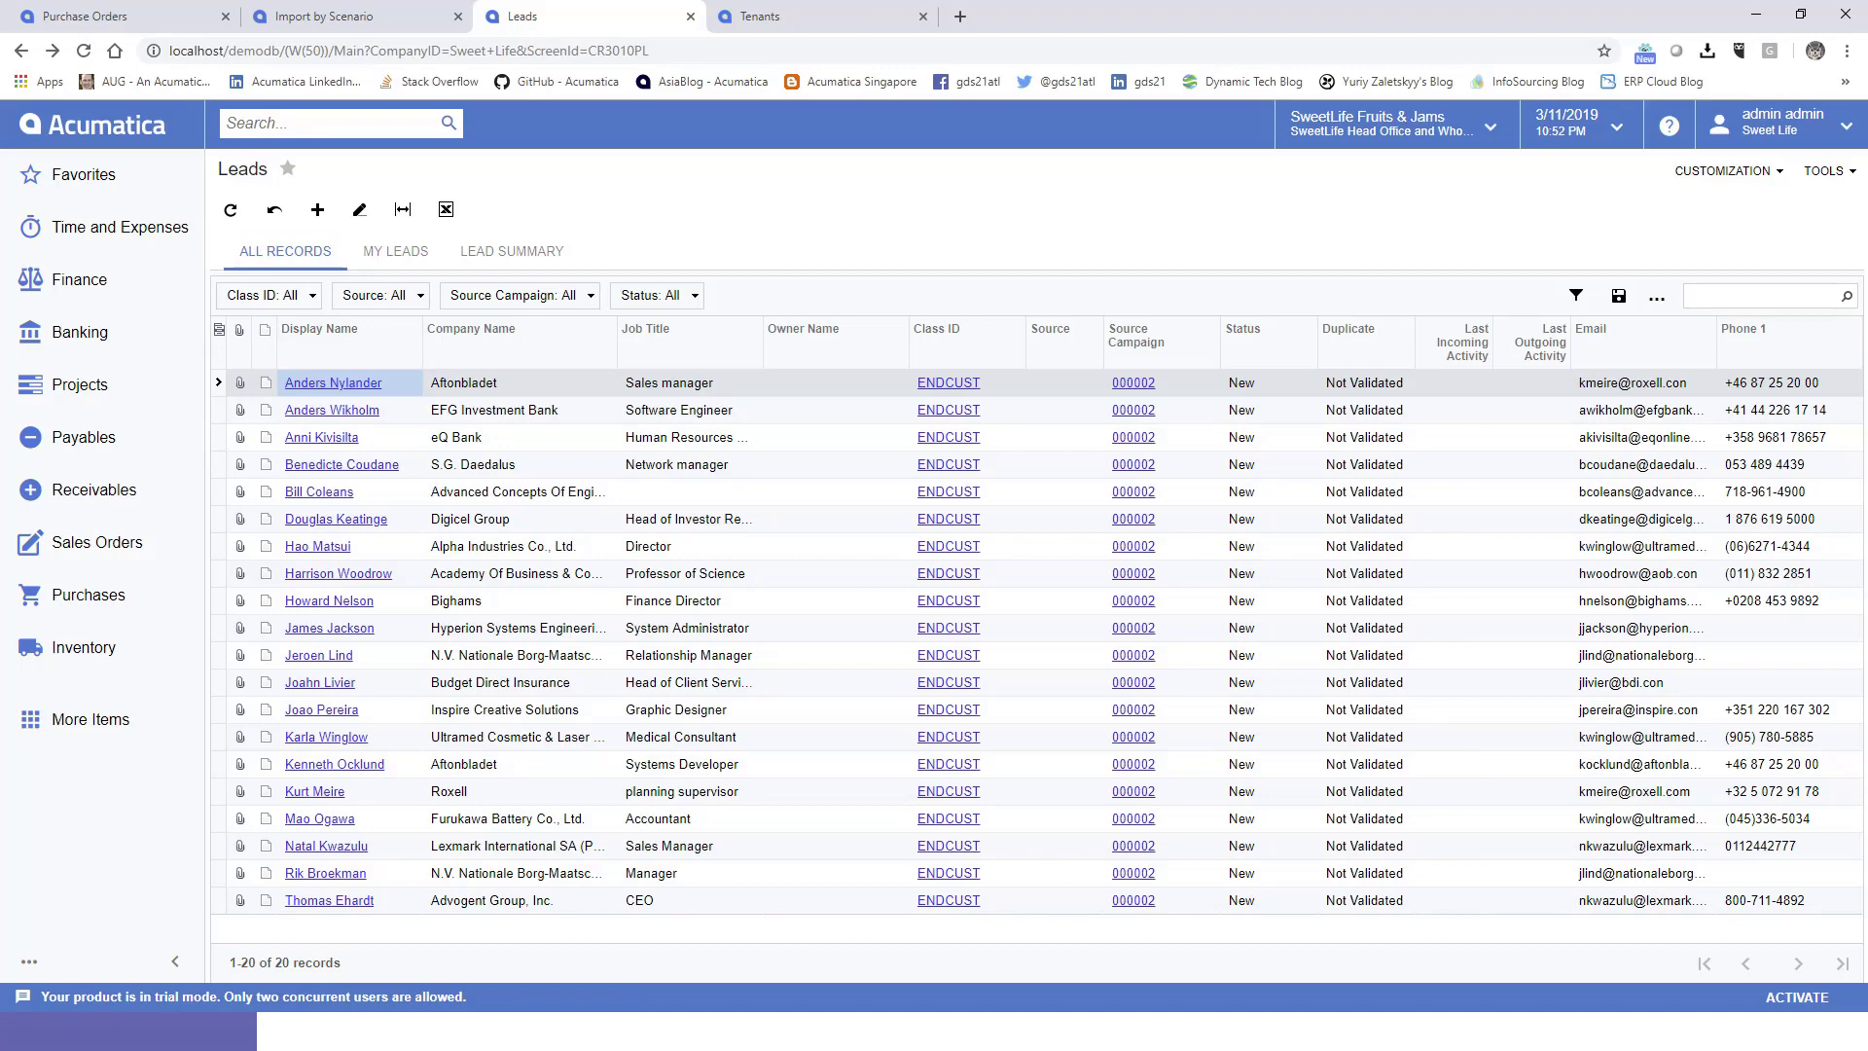
pyautogui.click(333, 383)
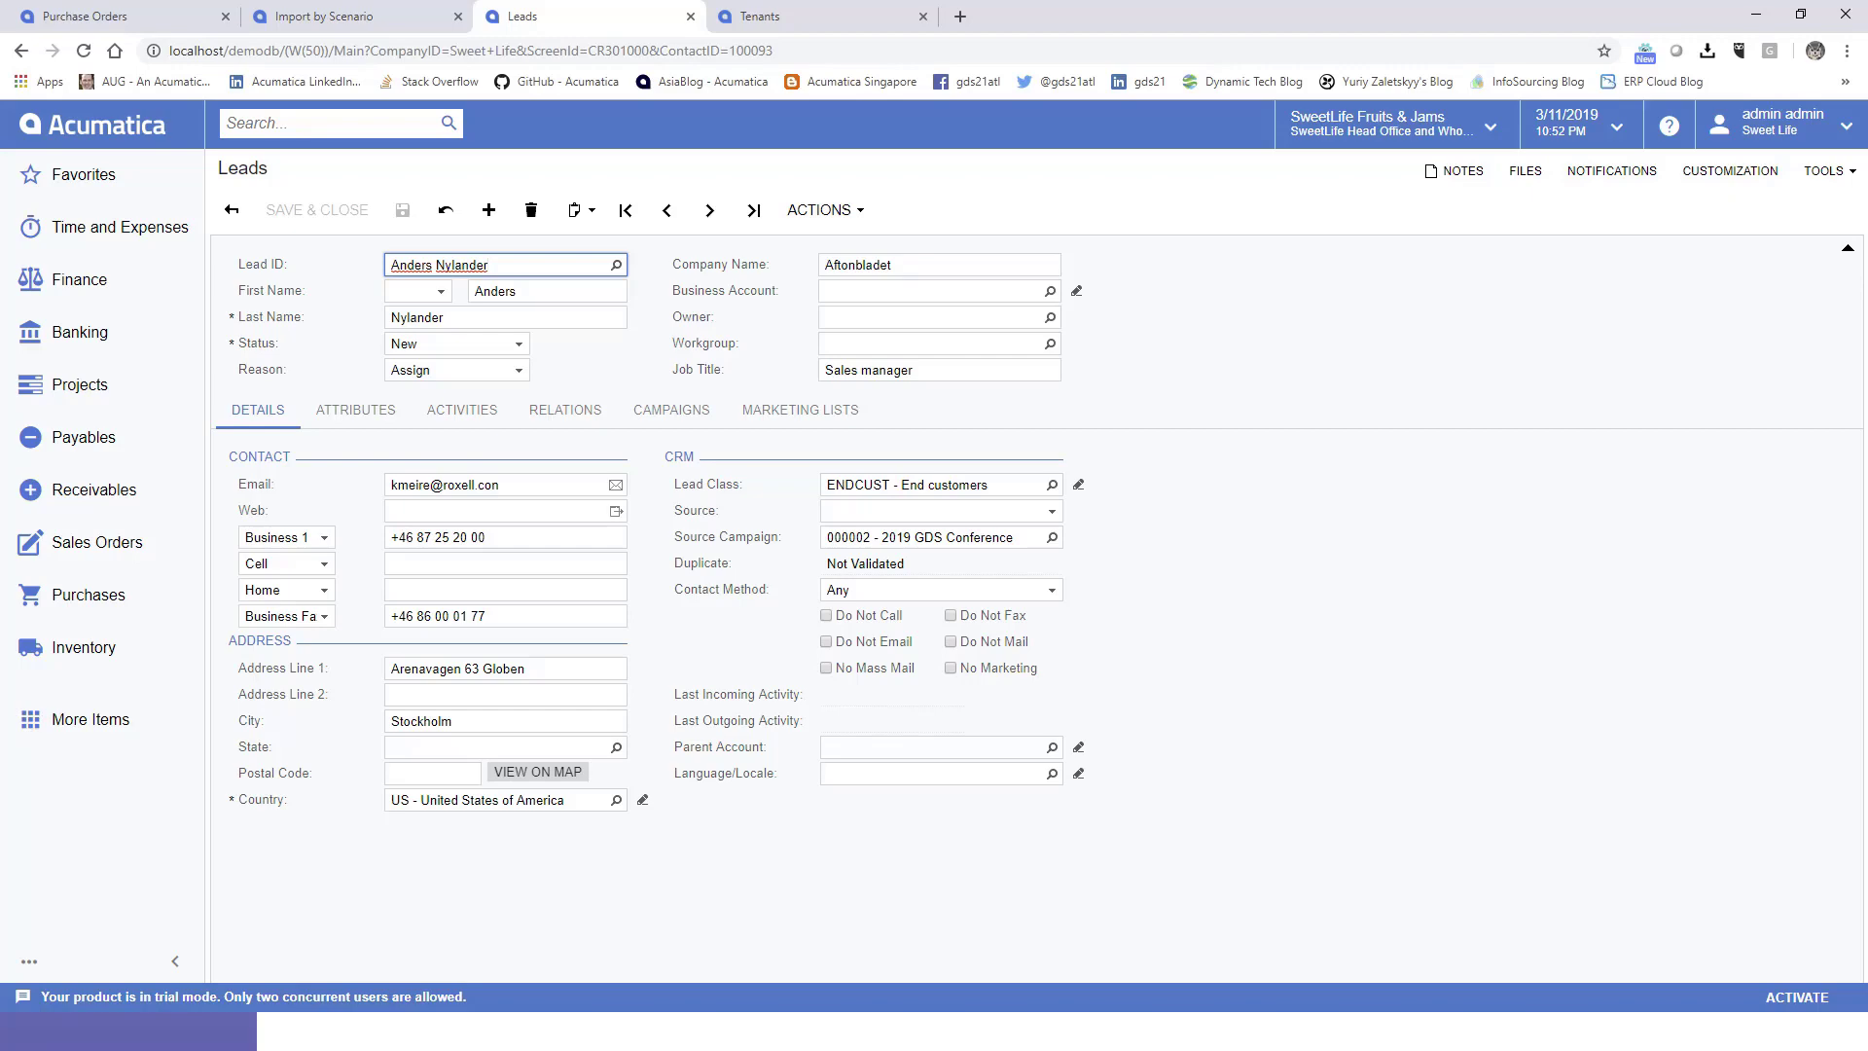
pyautogui.hotkey('alt', 'Tab')
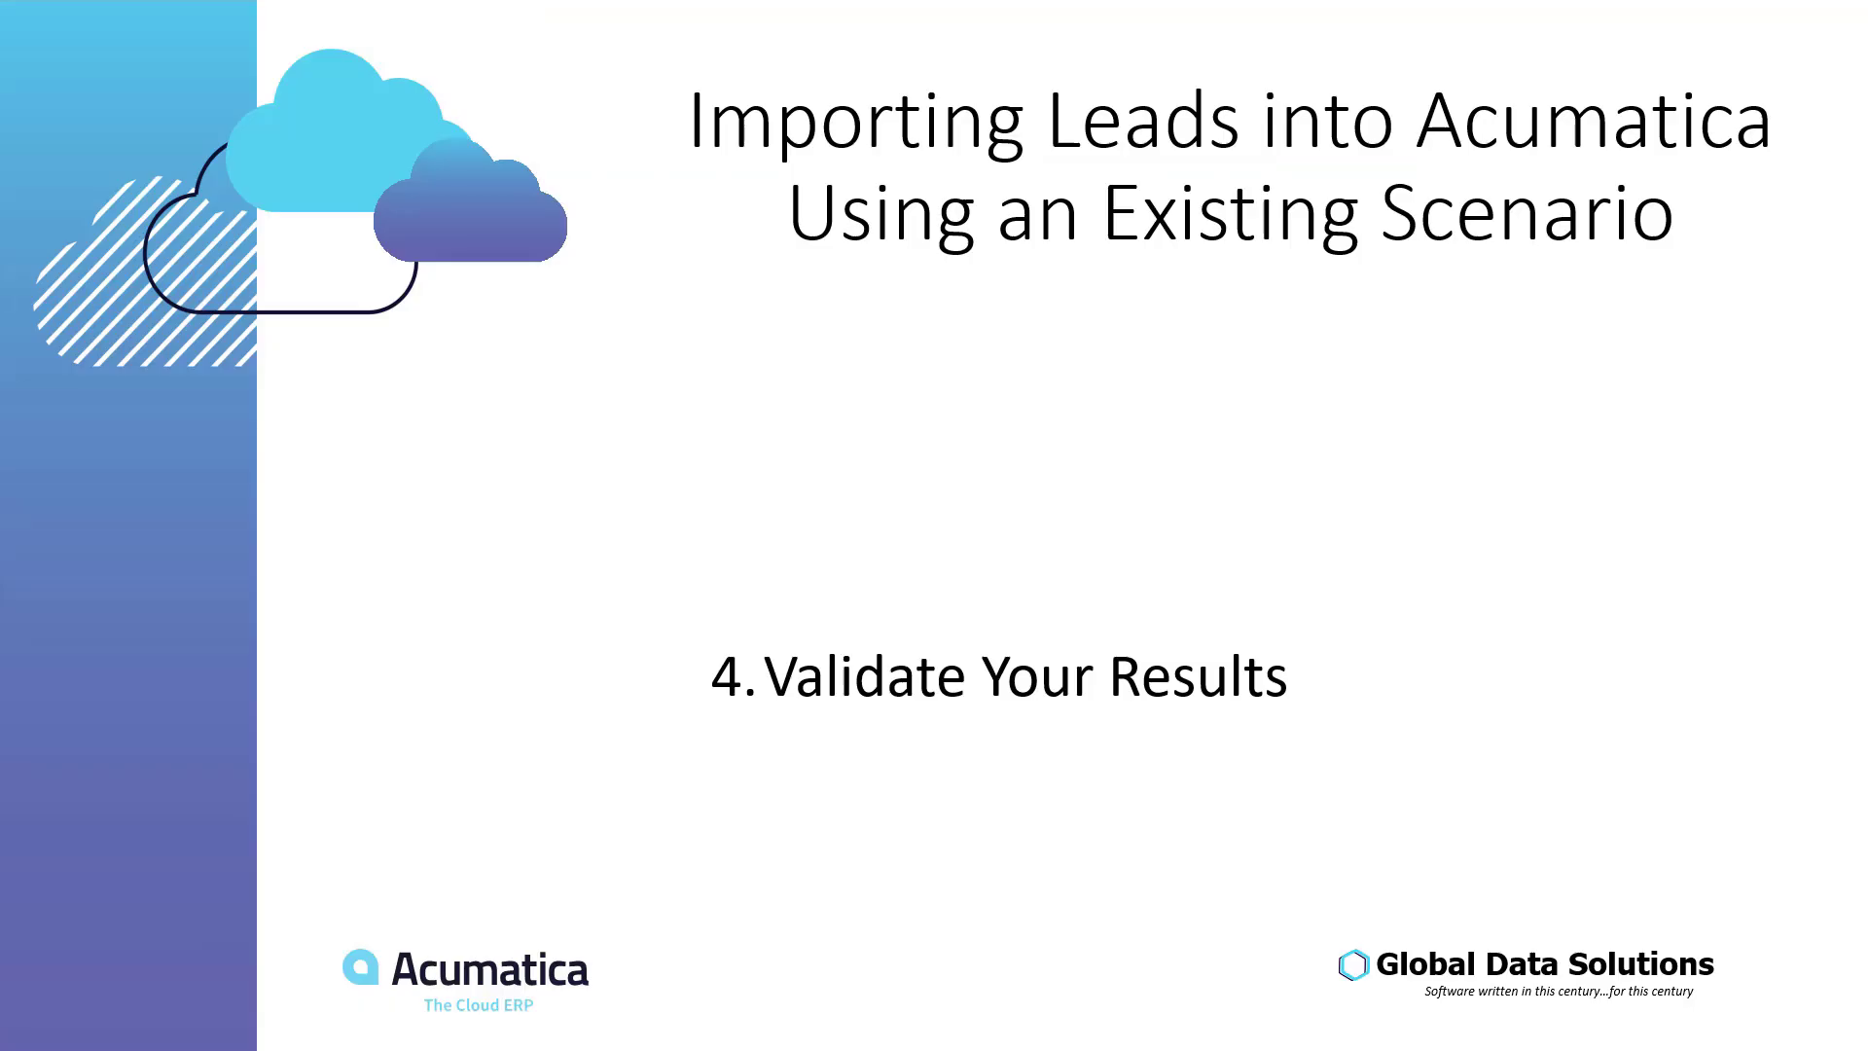